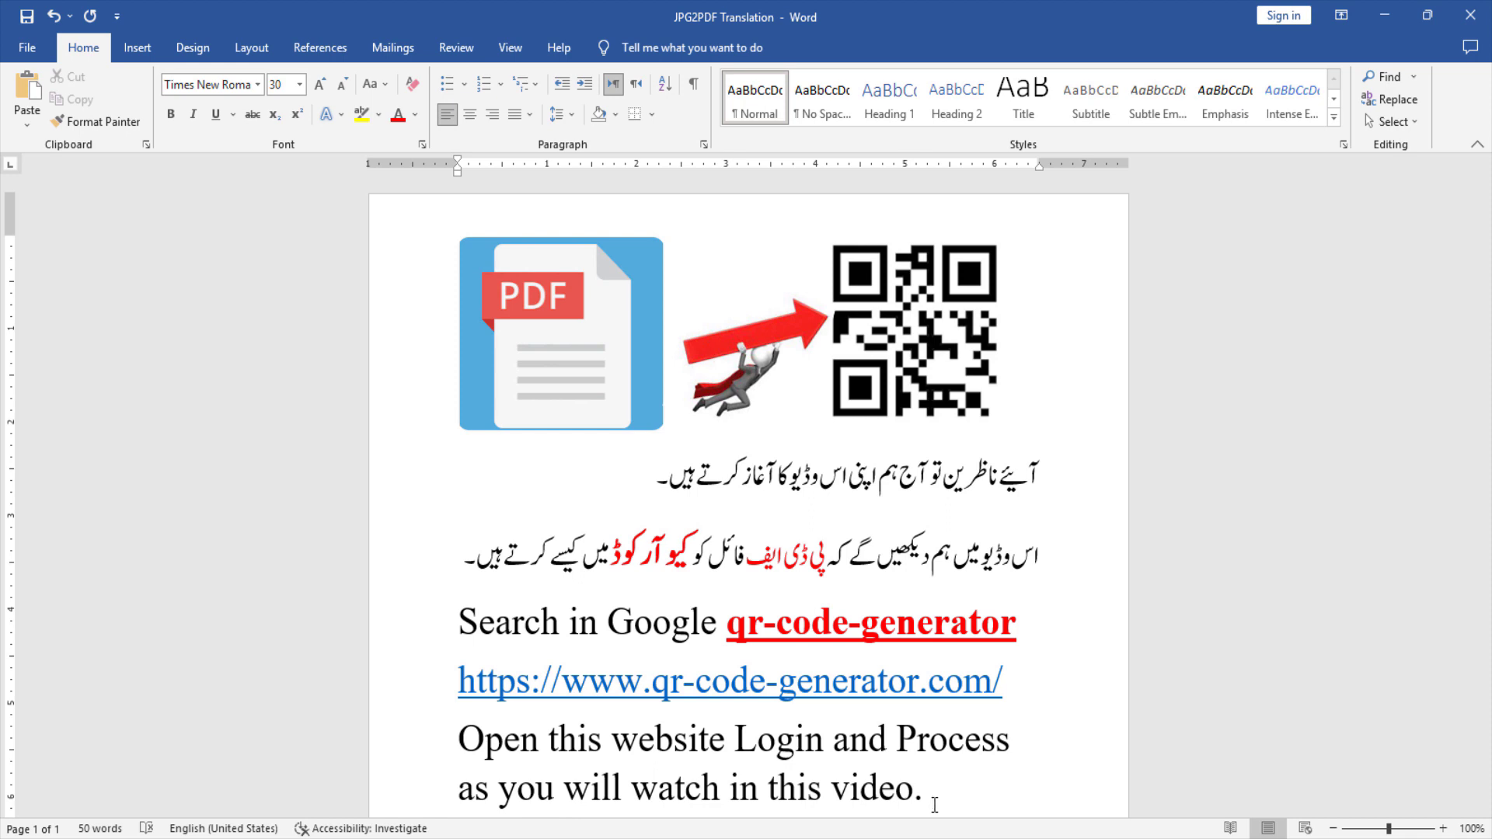
Step: Add the sentence "Watch complete video and Subscribe my YouTube Channel “V-Learn”." after the last sentence of the document
{"action": "type", "text": "Watch complete "}
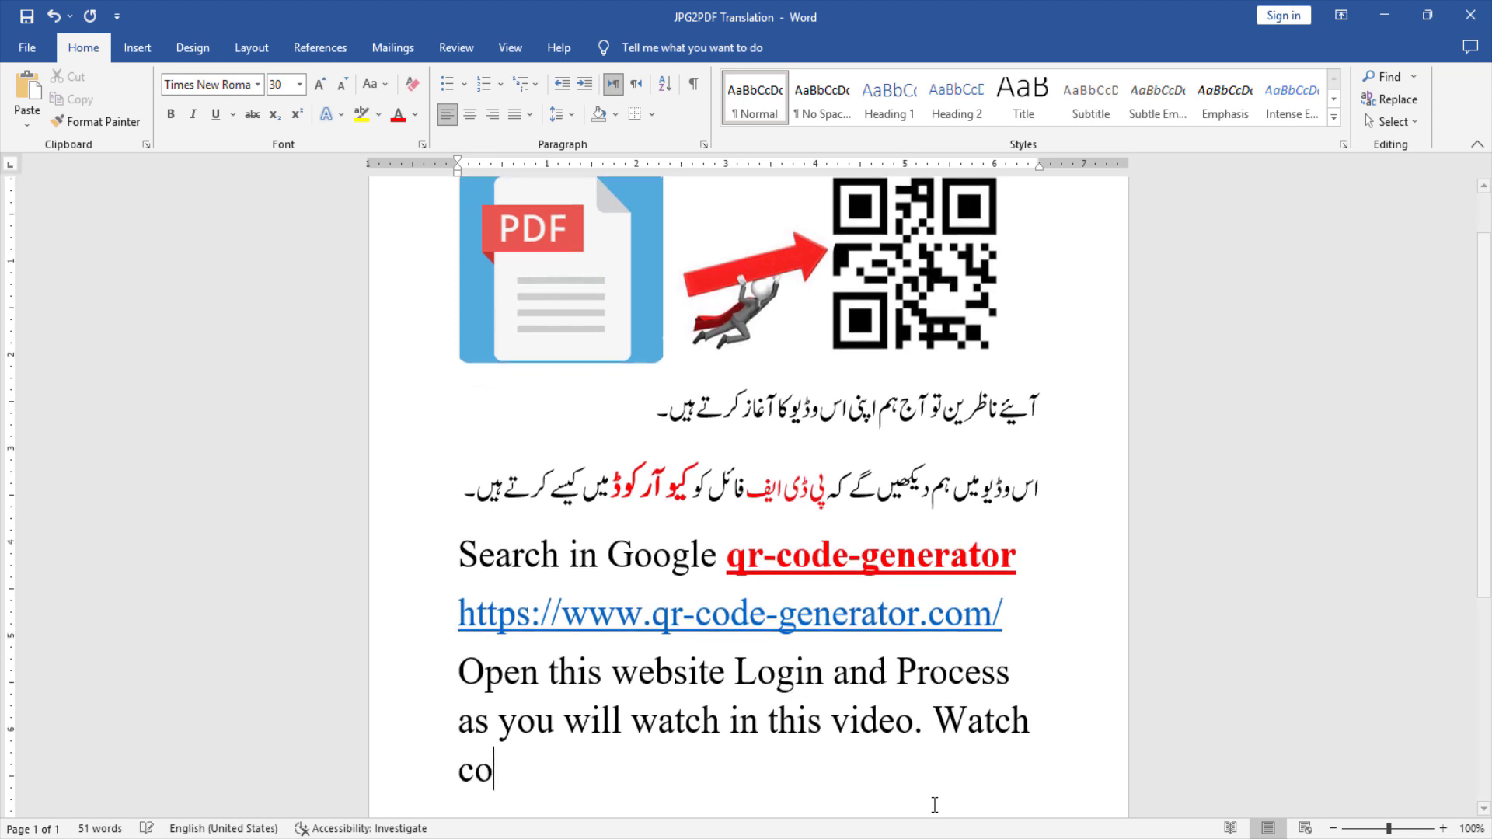
{"action": "type", "text": "v"}
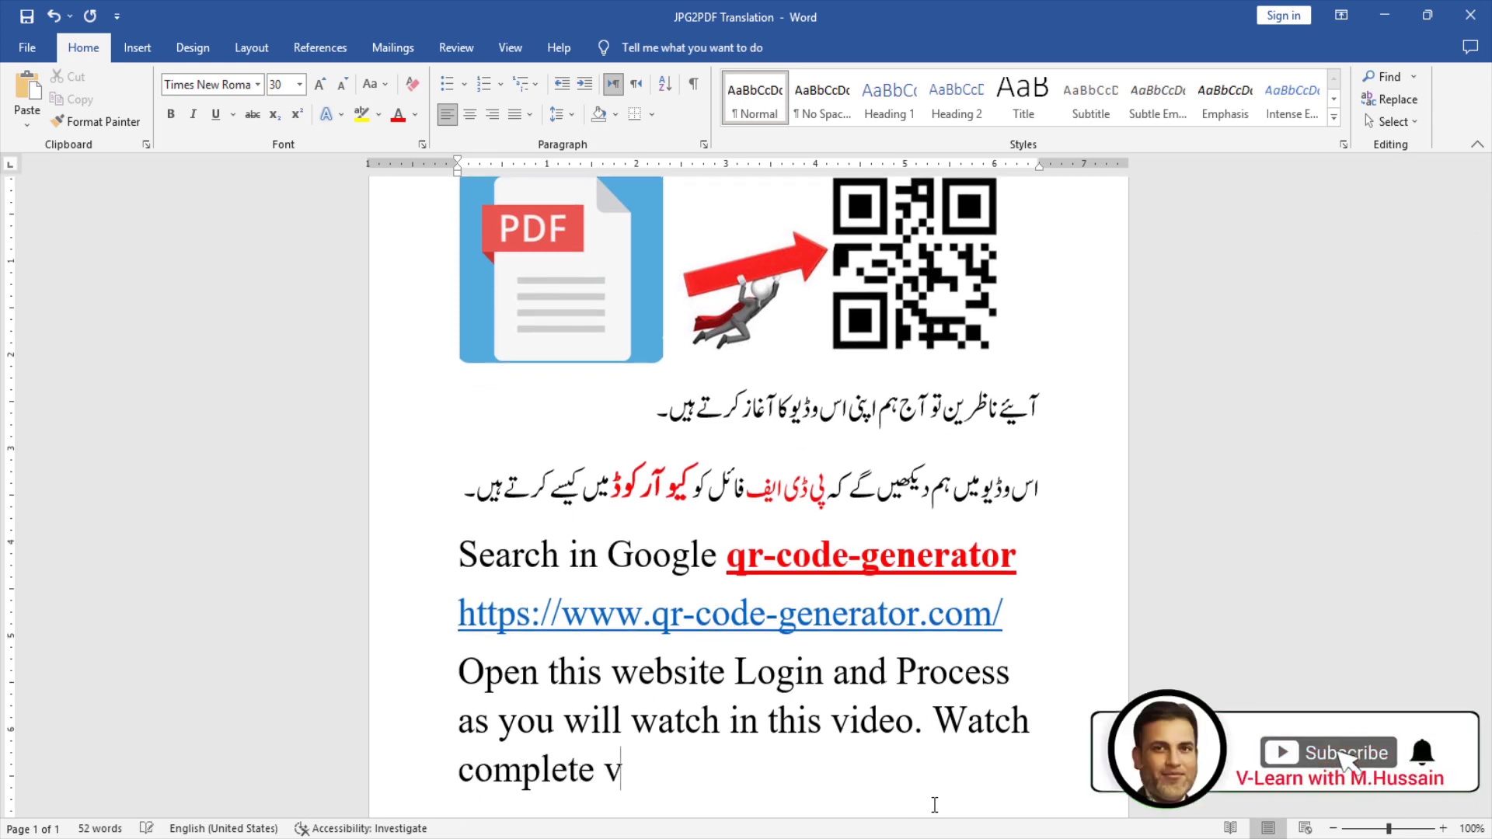
{"action": "type", "text": "ideo and S"}
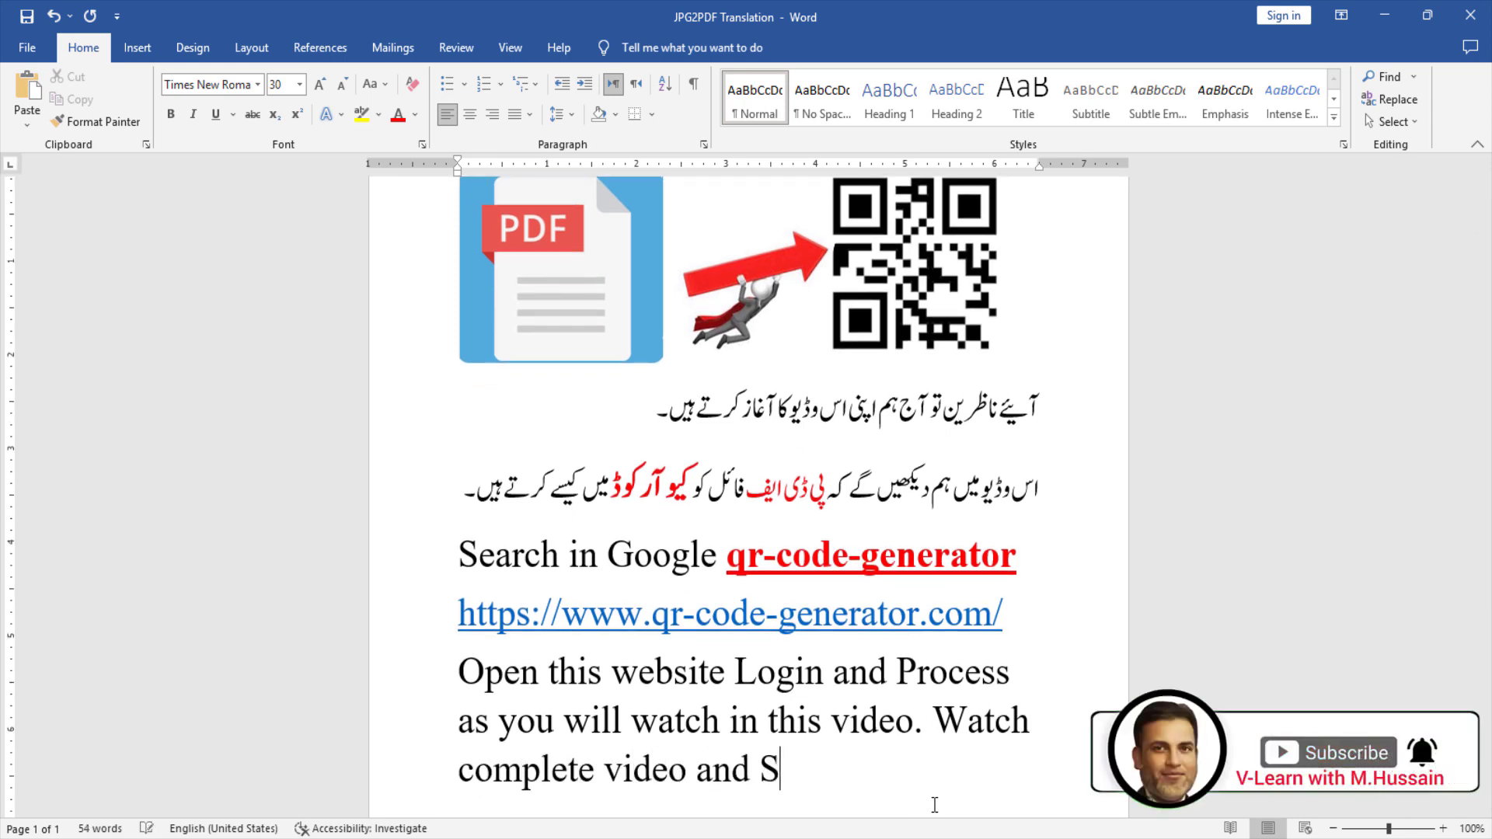
{"action": "type", "text": "ubscribe "}
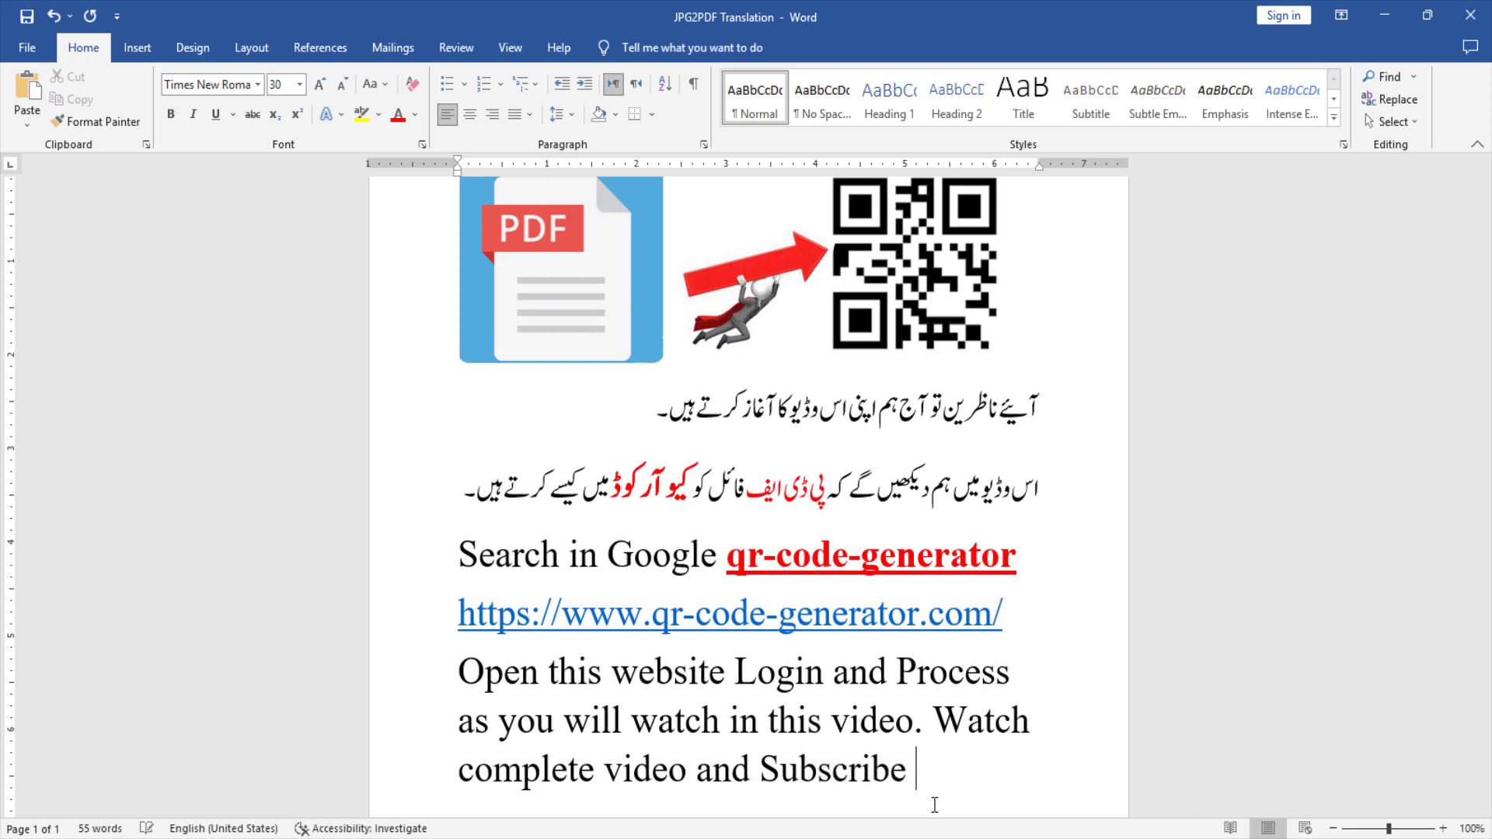
{"action": "type", "text": "my YouTune"}
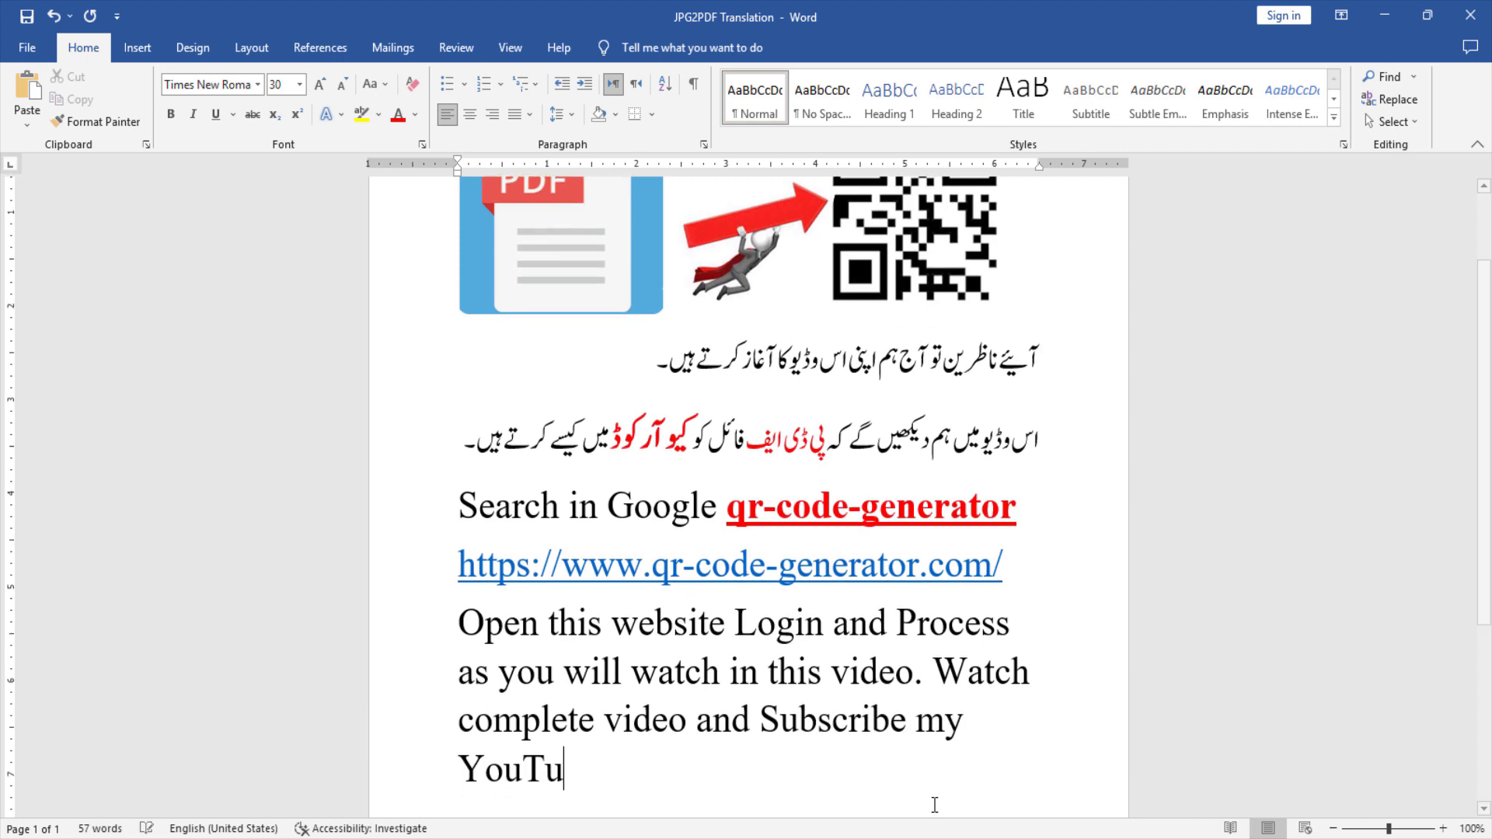
{"action": "key", "text": "BackSpace"}
{"action": "key", "text": "BackSpace"}
{"action": "type", "text": "be Channel "}
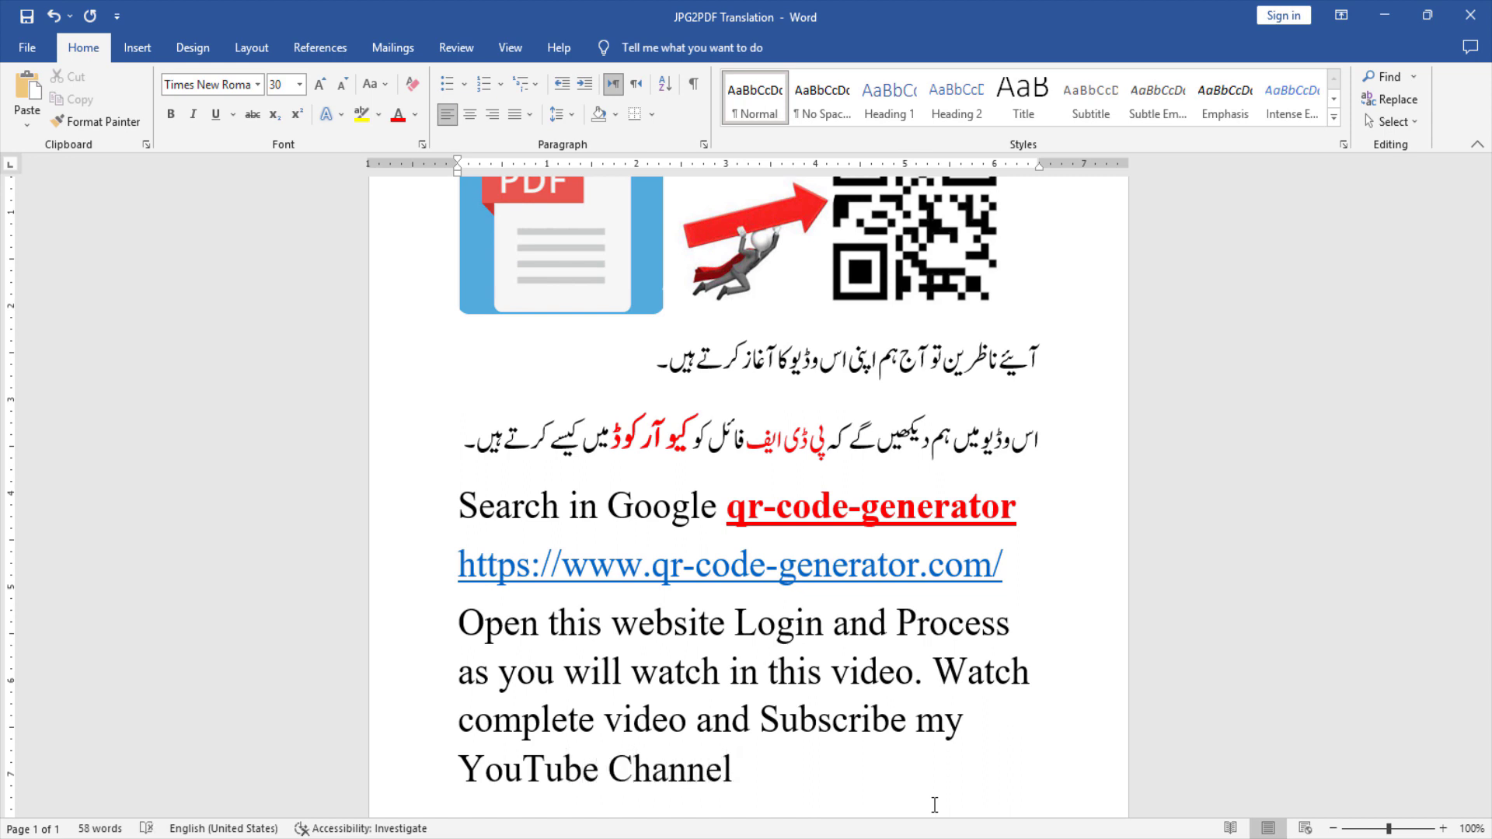
{"action": "type", "text": "\""}
{"action": "type", "text": "V-Lear"}
{"action": "type", "text": "n”."}
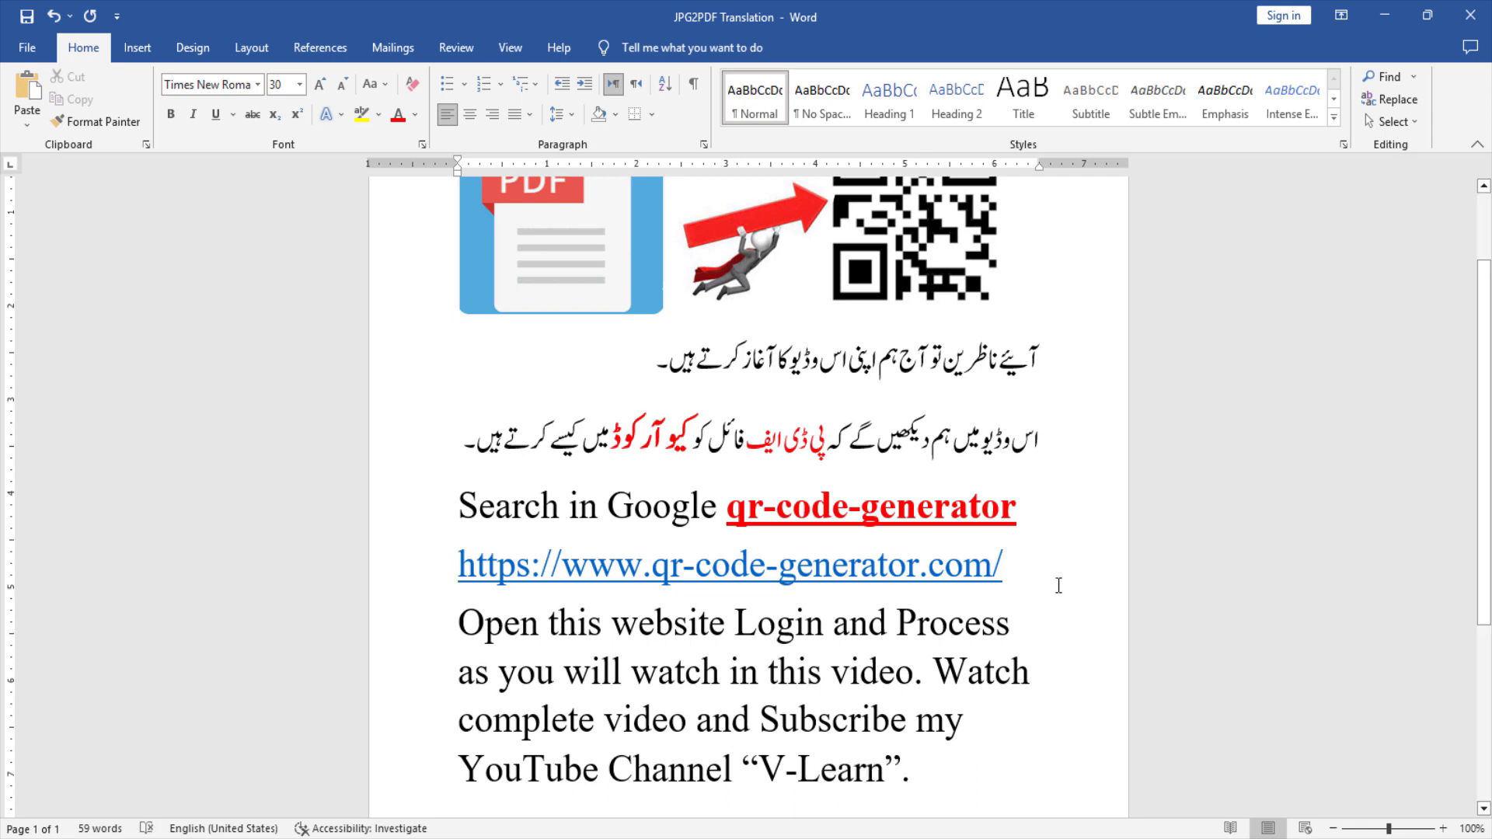
Step: Save a PDF copy of the document to the Desktop as JPG2PDF Translation, and close the document with its changes saved
{"action": "scroll", "coordinate": [1061, 581], "scroll_direction": "up", "scroll_amount": 3}
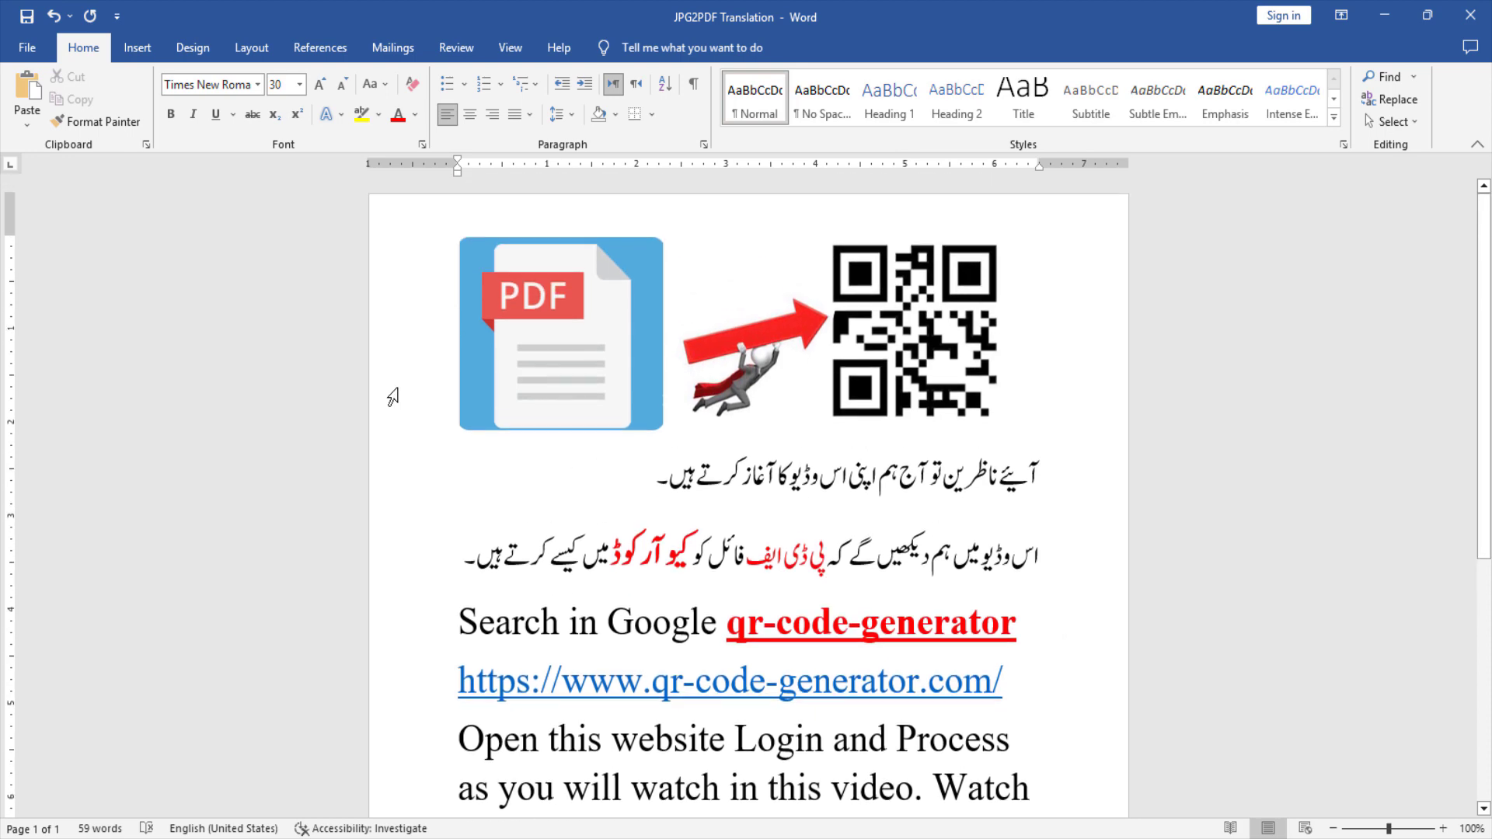
{"action": "left_click", "coordinate": [28, 48]}
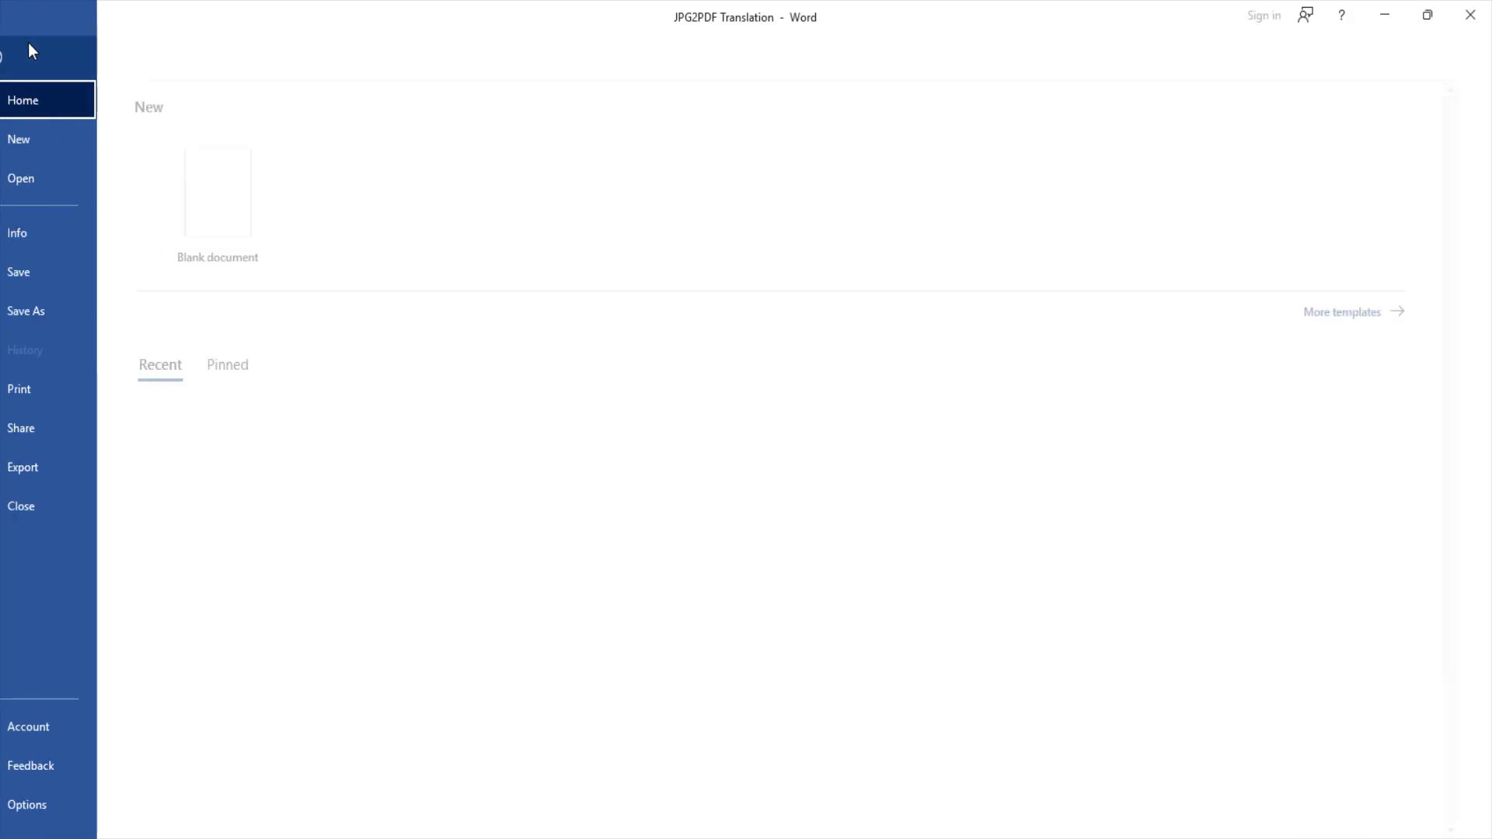
{"action": "left_click", "coordinate": [77, 310]}
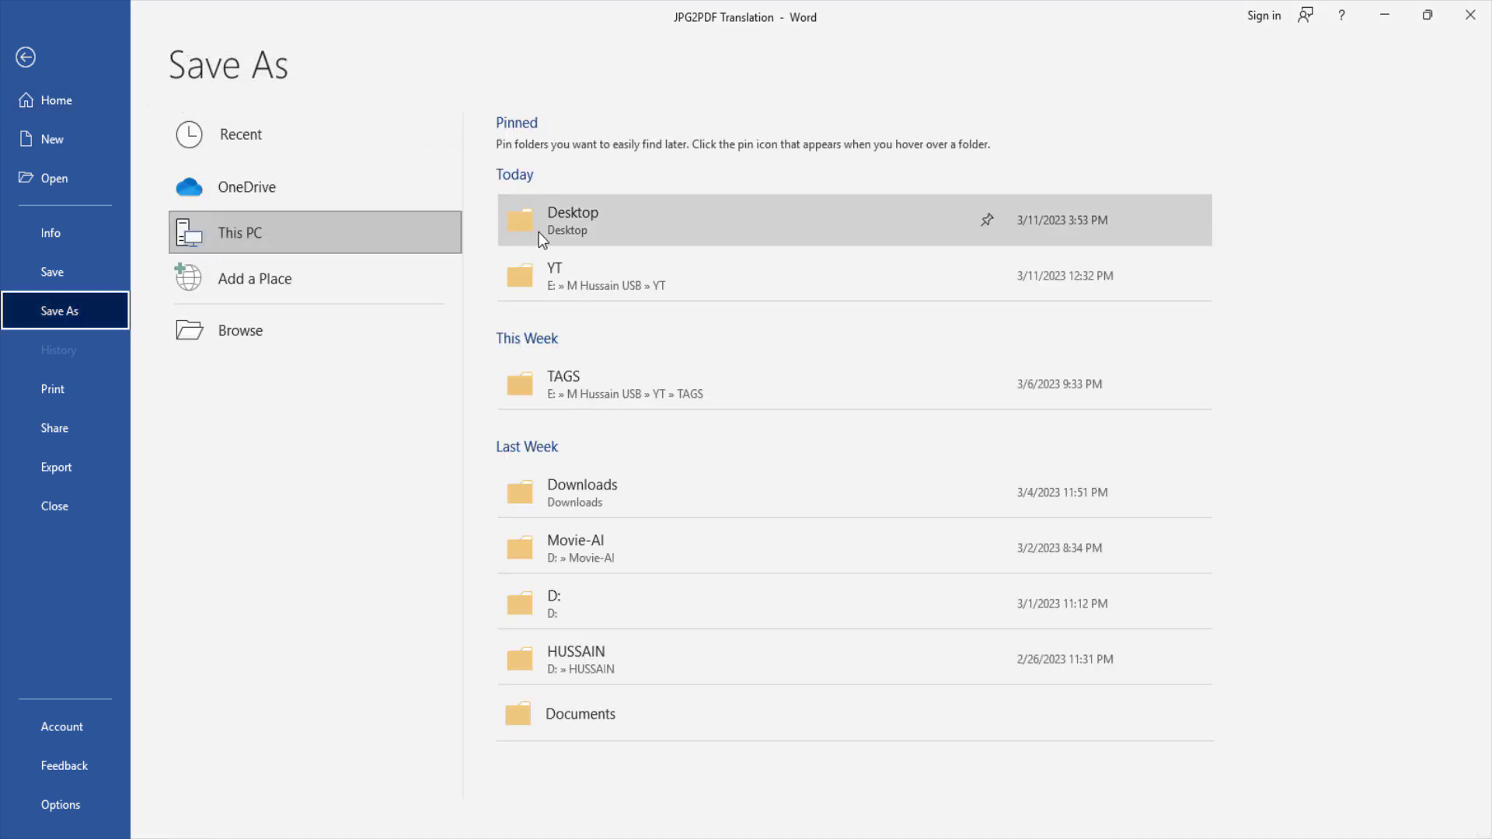
{"action": "left_click", "coordinate": [538, 232]}
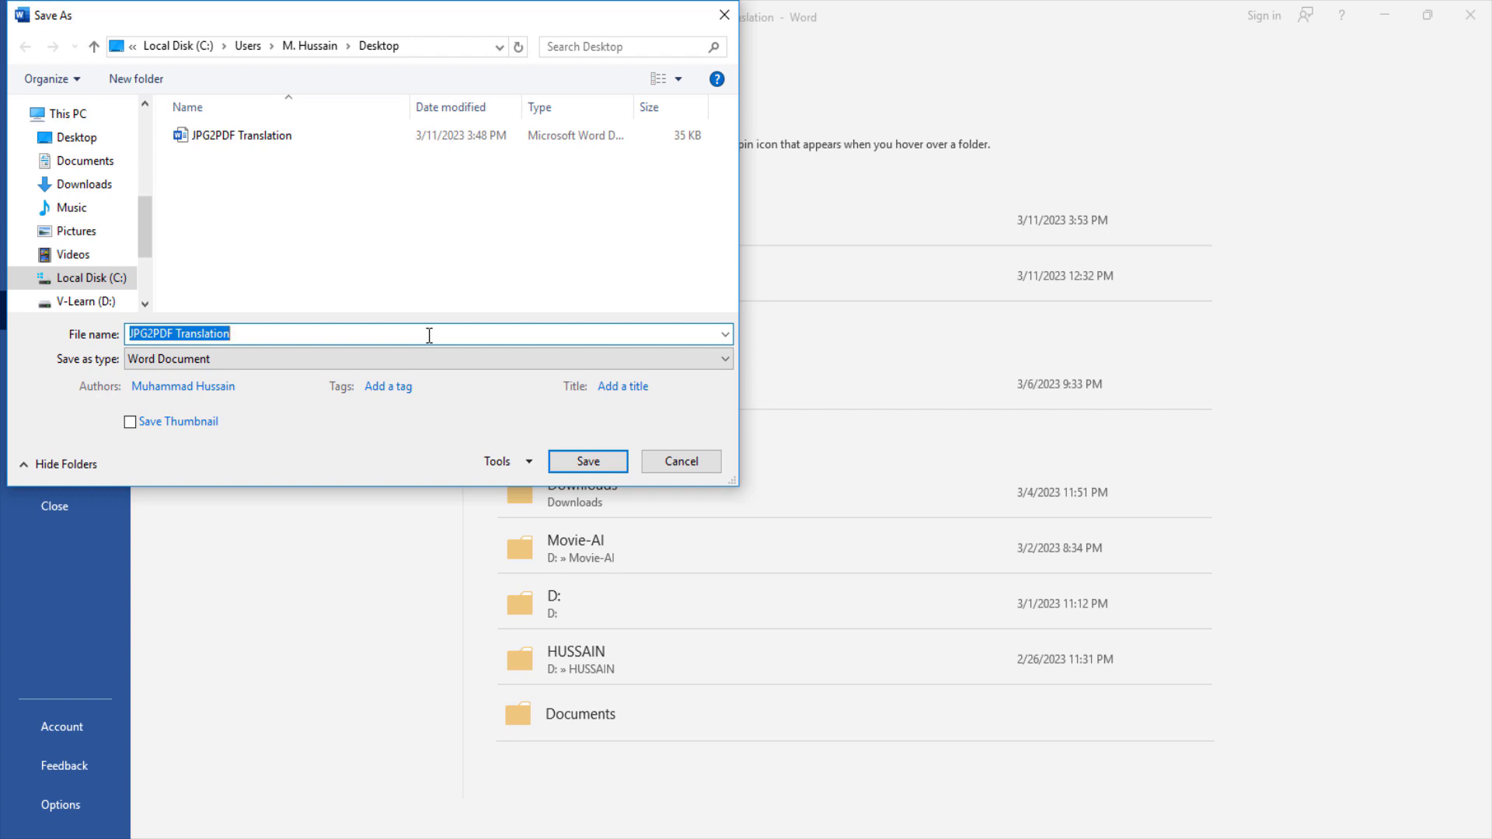
{"action": "left_click", "coordinate": [334, 358]}
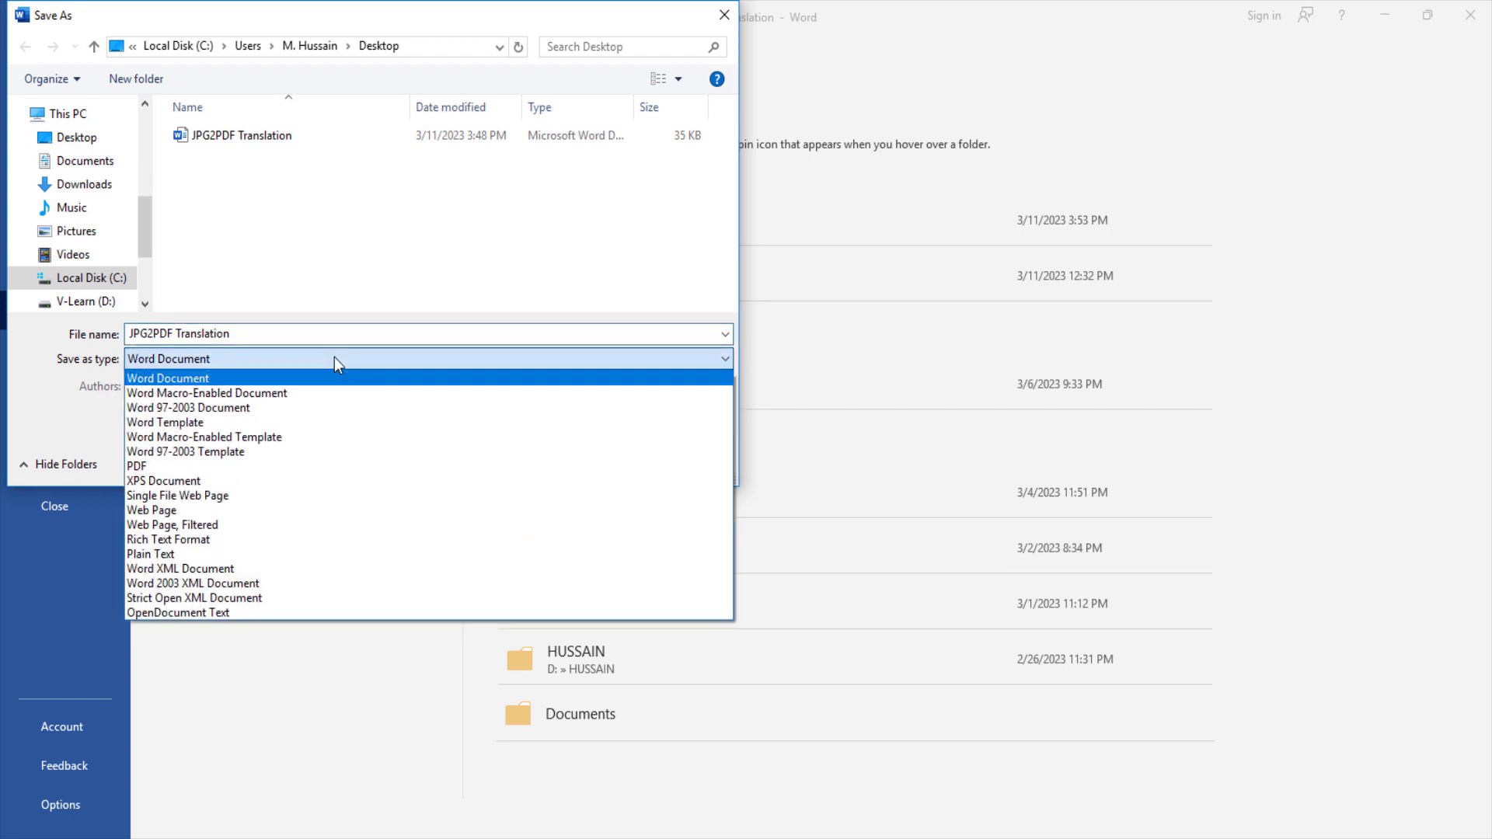
{"action": "left_click", "coordinate": [283, 468]}
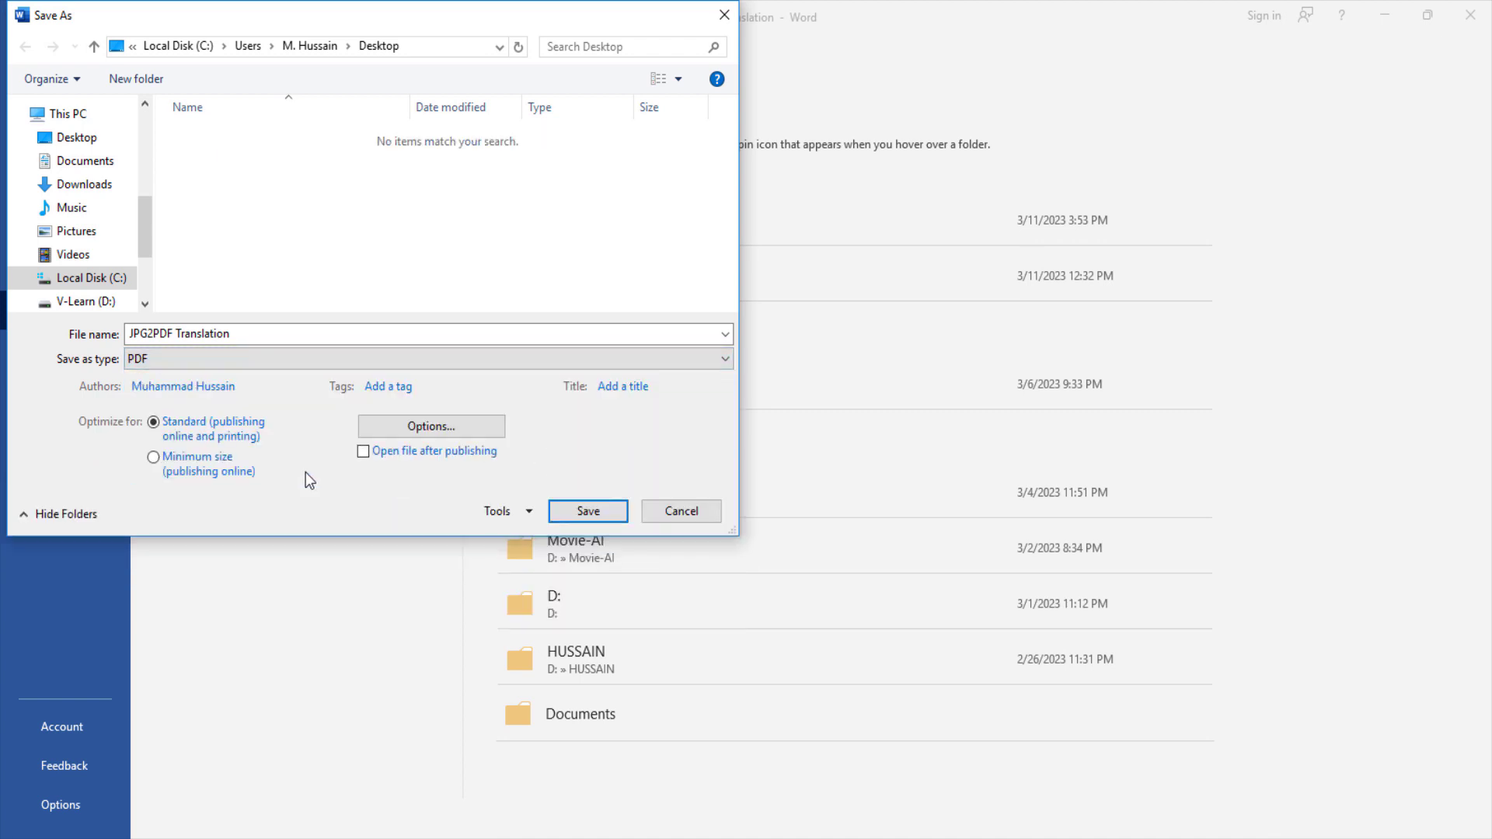
{"action": "left_click", "coordinate": [584, 516]}
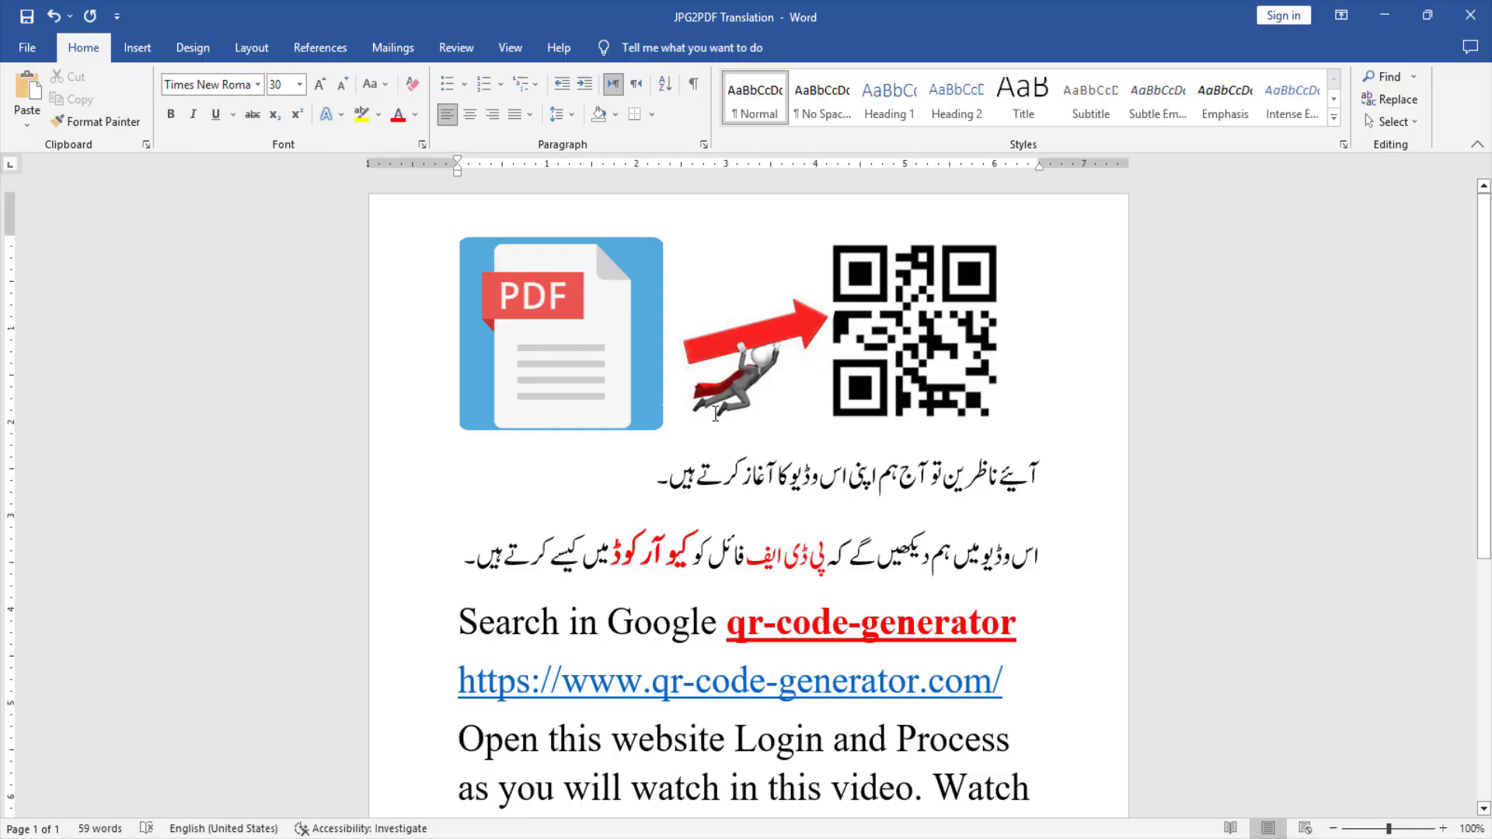
{"action": "left_click", "coordinate": [1476, 18]}
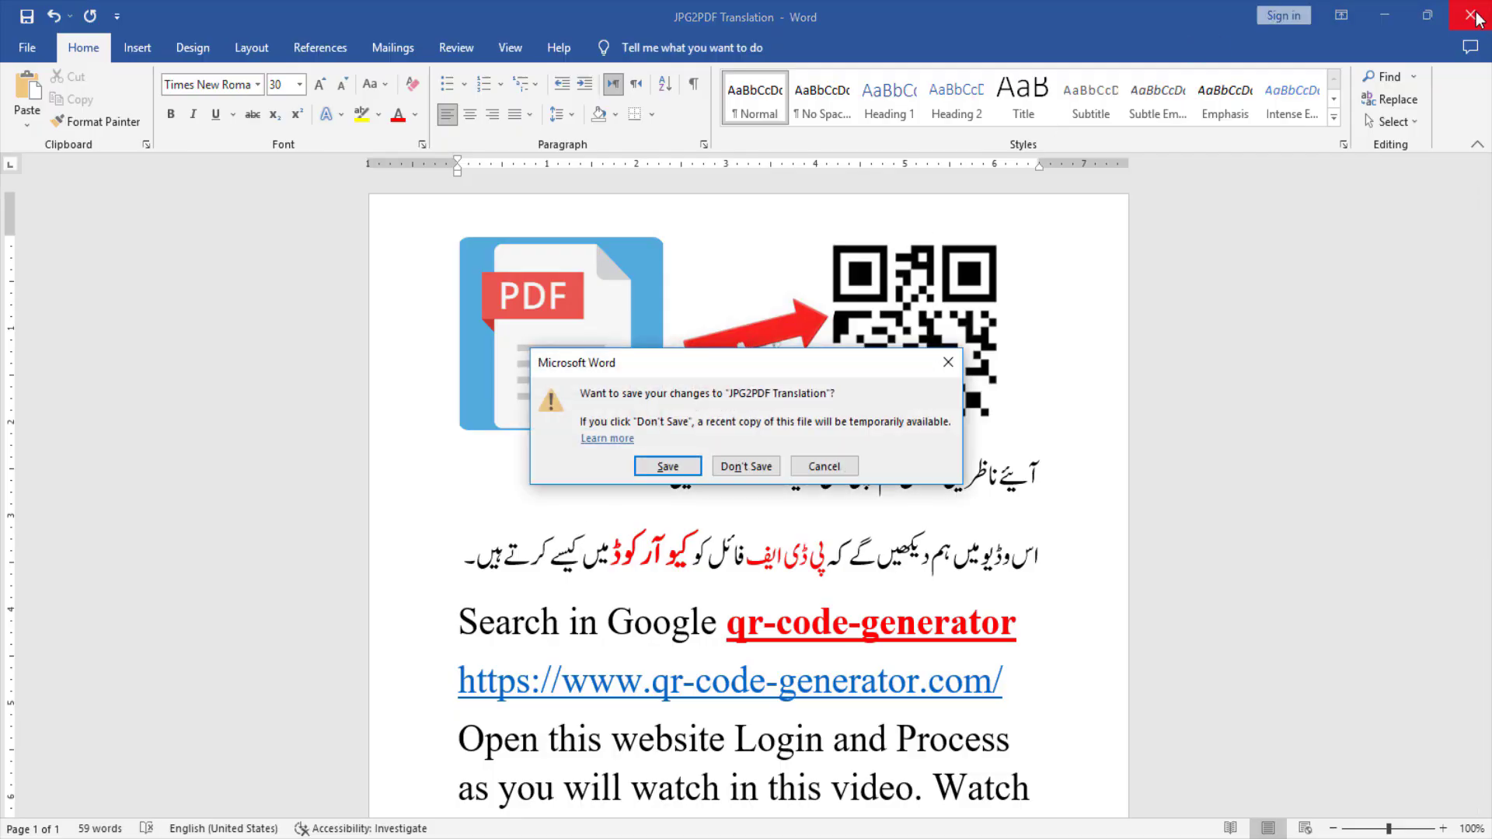
{"action": "left_click", "coordinate": [684, 470]}
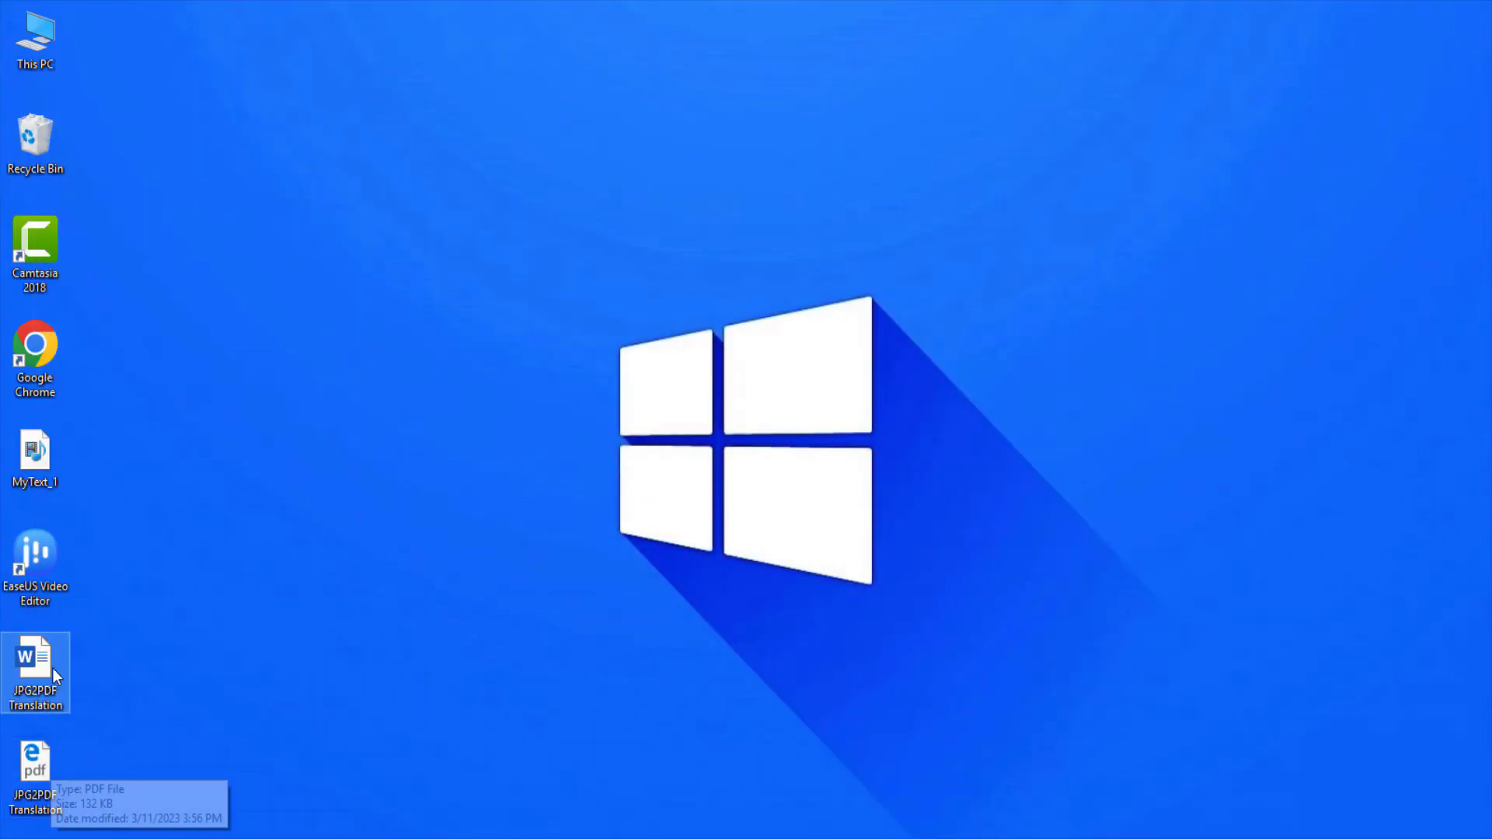
Step: Open the JPG2PDF Translation PDF from the desktop, look through its page and close it
{"action": "double_click", "coordinate": [45, 775]}
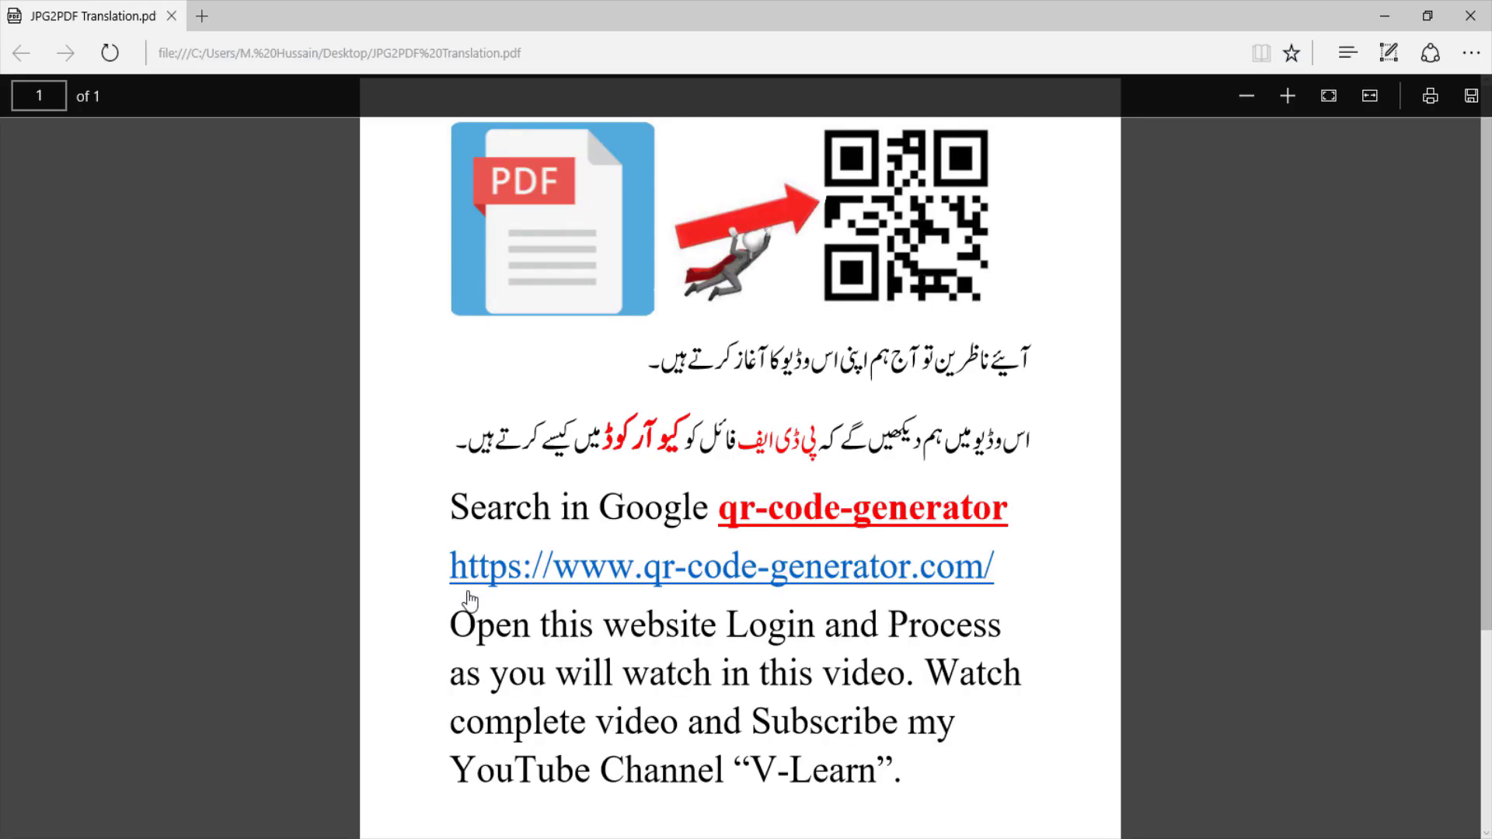
{"action": "scroll", "coordinate": [507, 600], "scroll_direction": "down", "scroll_amount": 3}
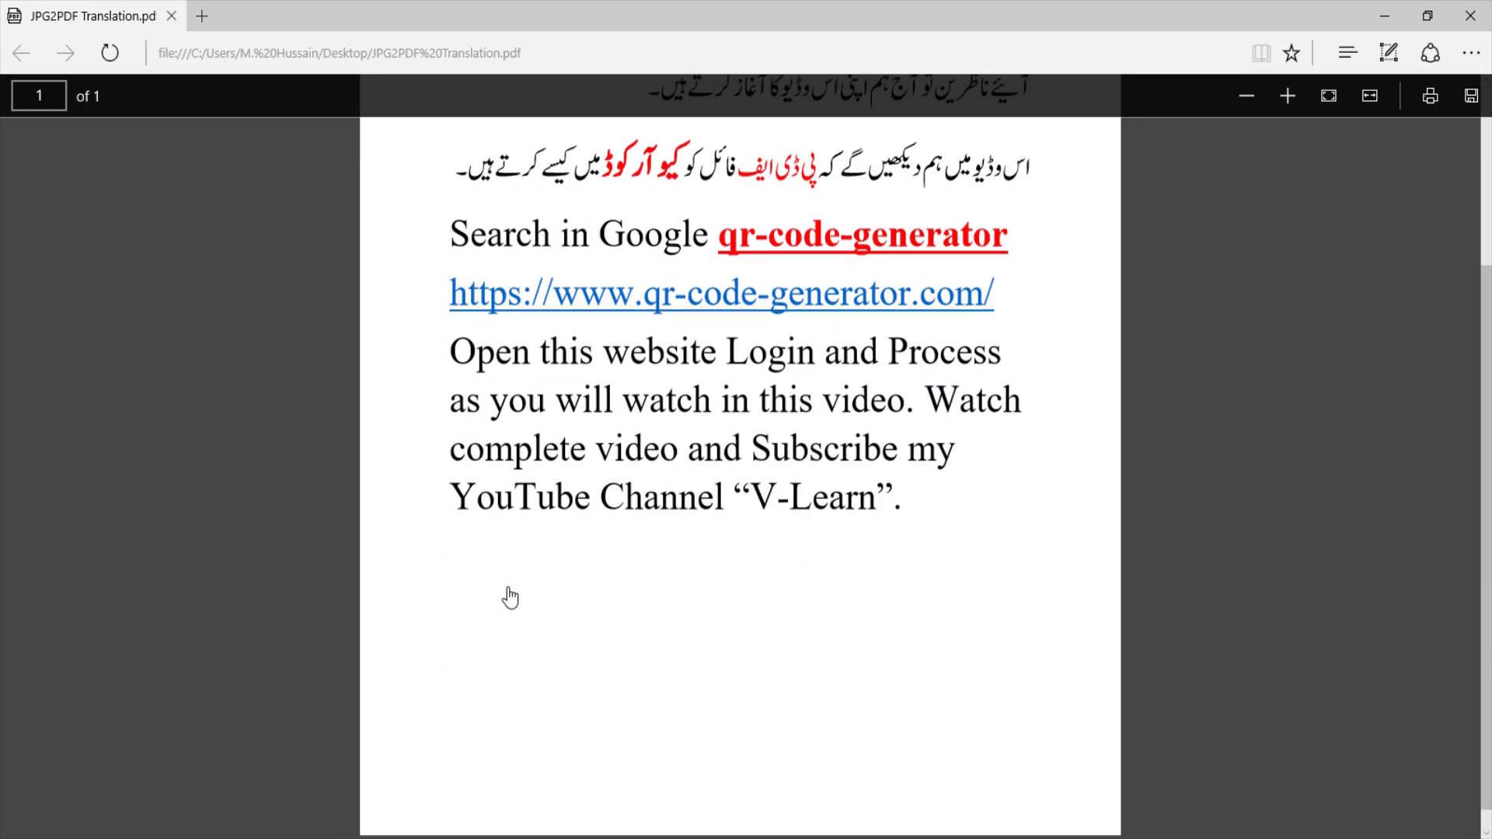
{"action": "scroll", "coordinate": [507, 600], "scroll_direction": "up", "scroll_amount": 3}
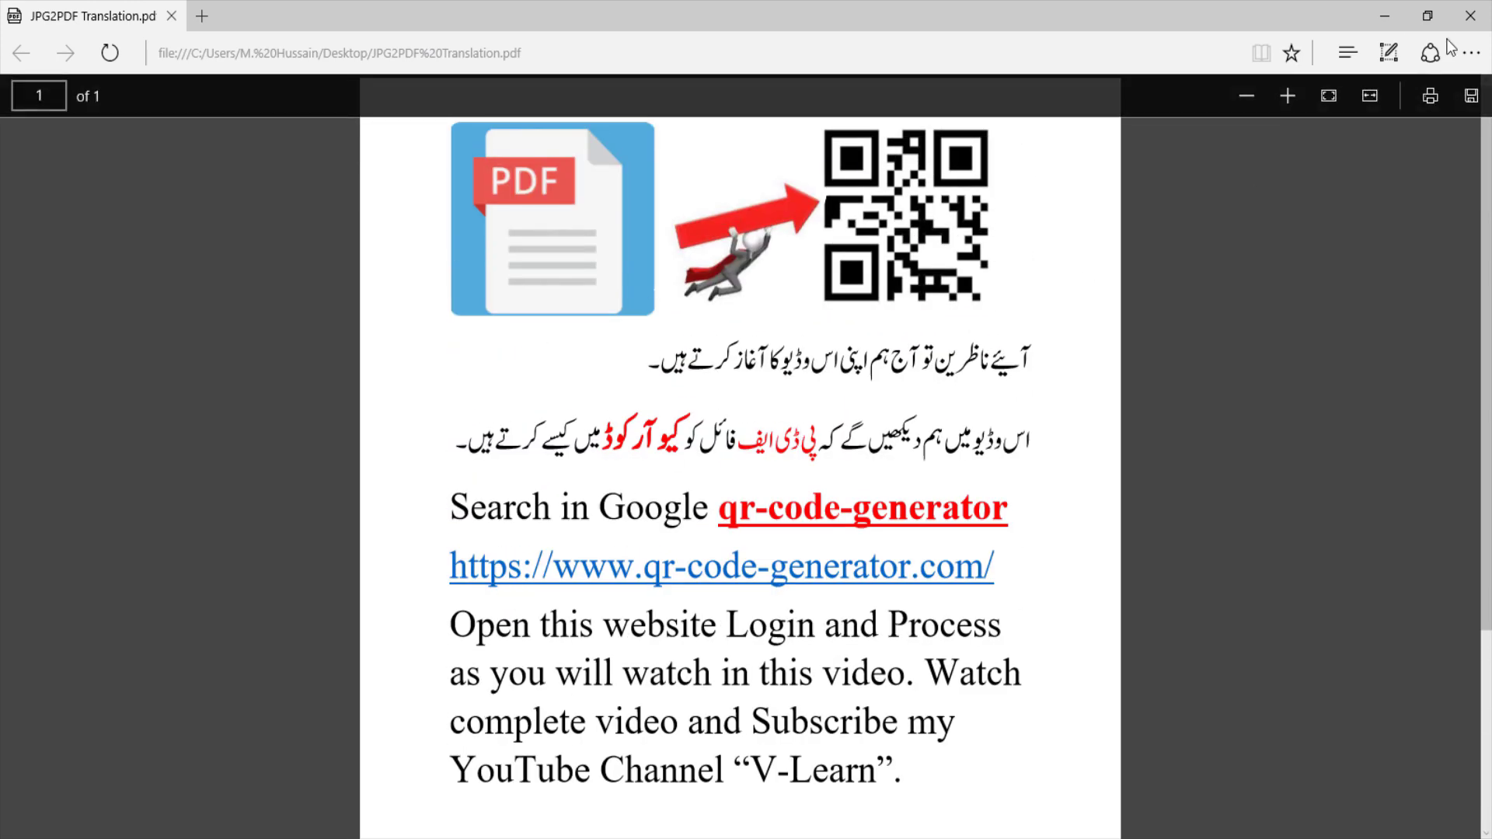
{"action": "left_click", "coordinate": [1481, 19]}
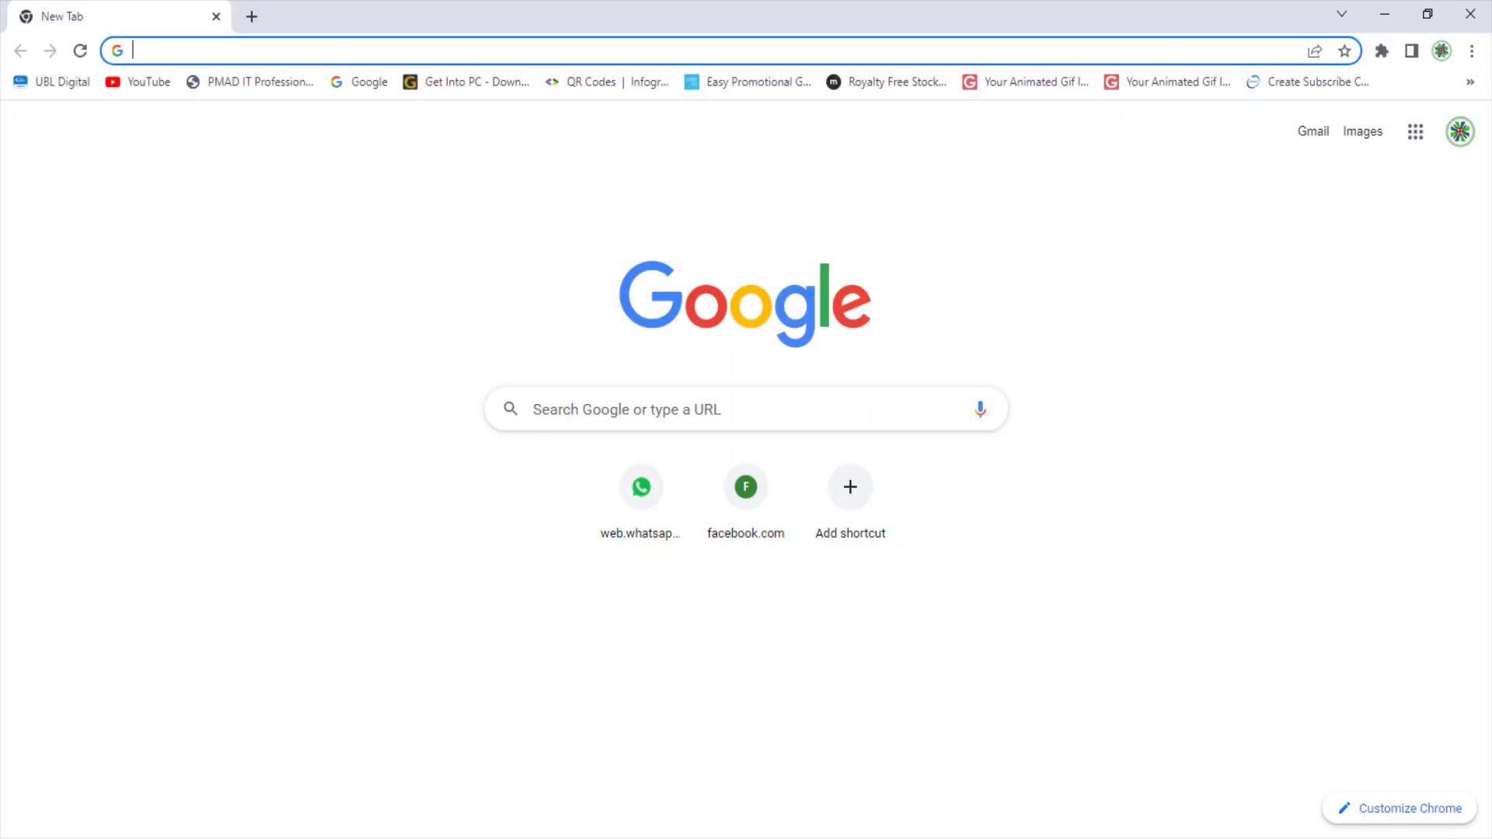
Step: In Chrome, search Google for "qr-code-generator" and open the qr-code-generator.com website from the results
{"action": "left_click", "coordinate": [606, 413]}
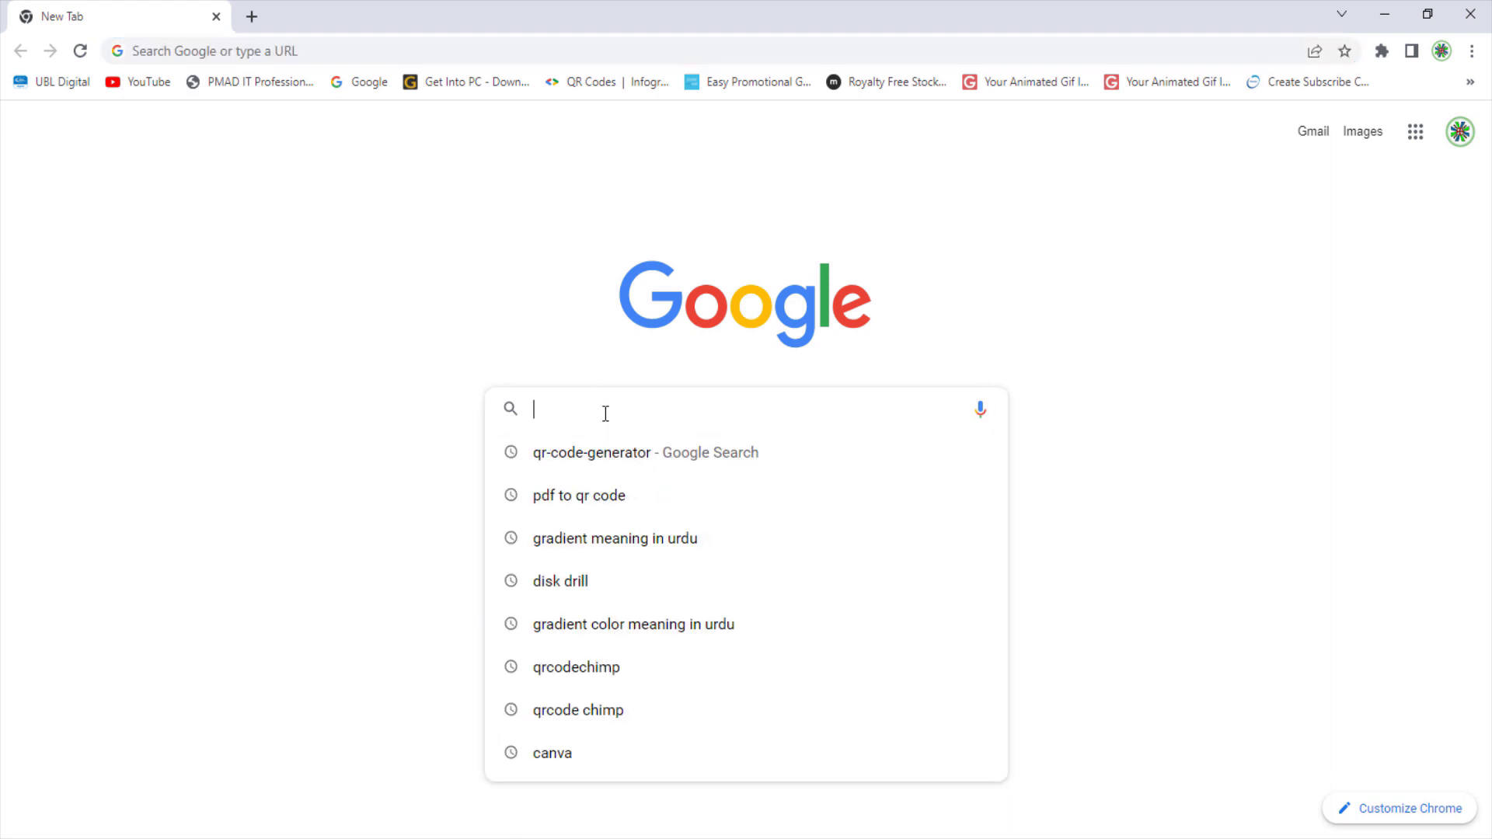
{"action": "type", "text": "qr-code"}
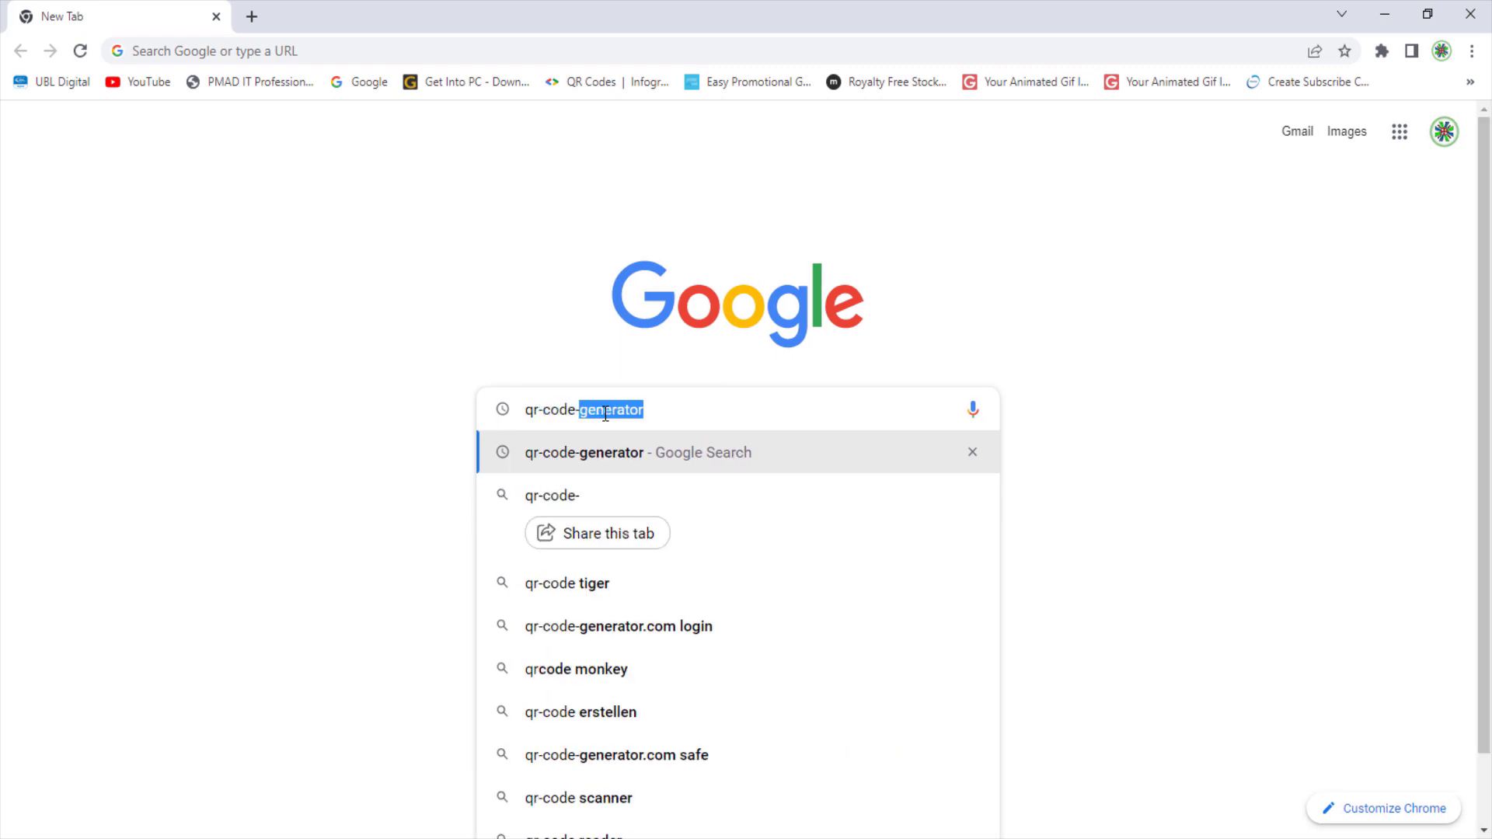
{"action": "type", "text": "-generator"}
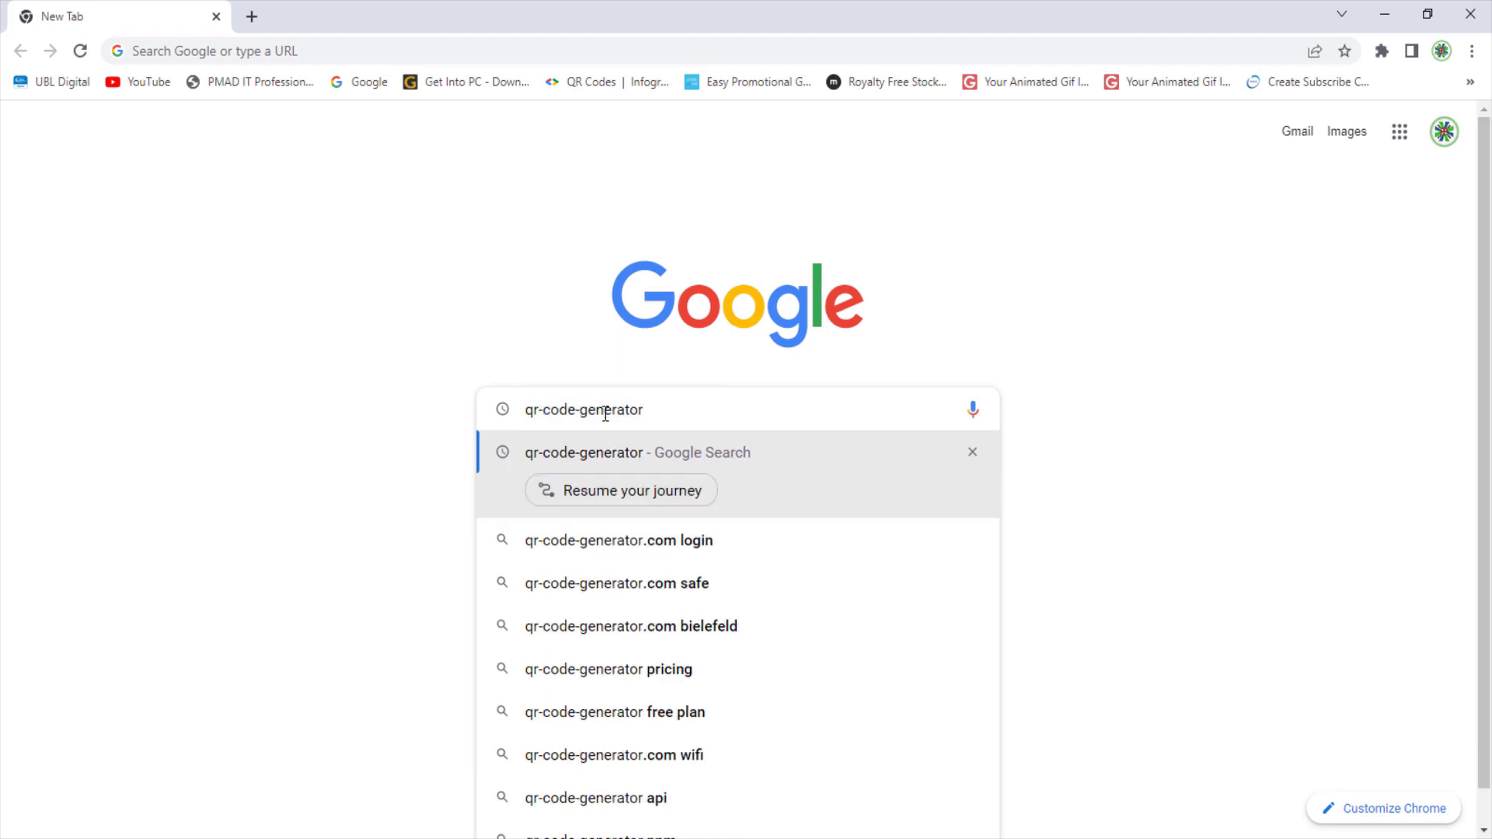
{"action": "key", "text": "Return"}
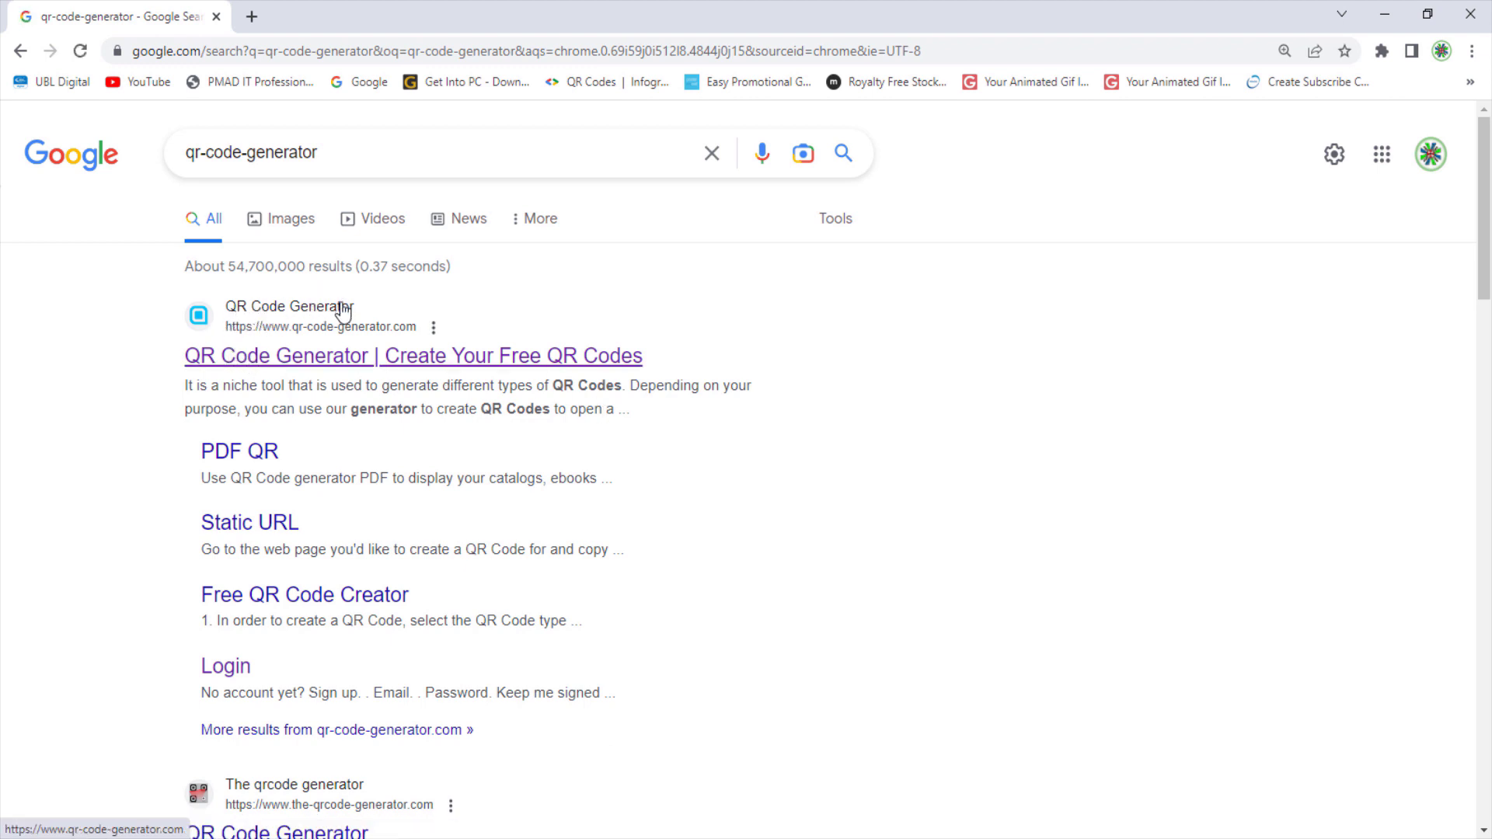
{"action": "left_click", "coordinate": [347, 360]}
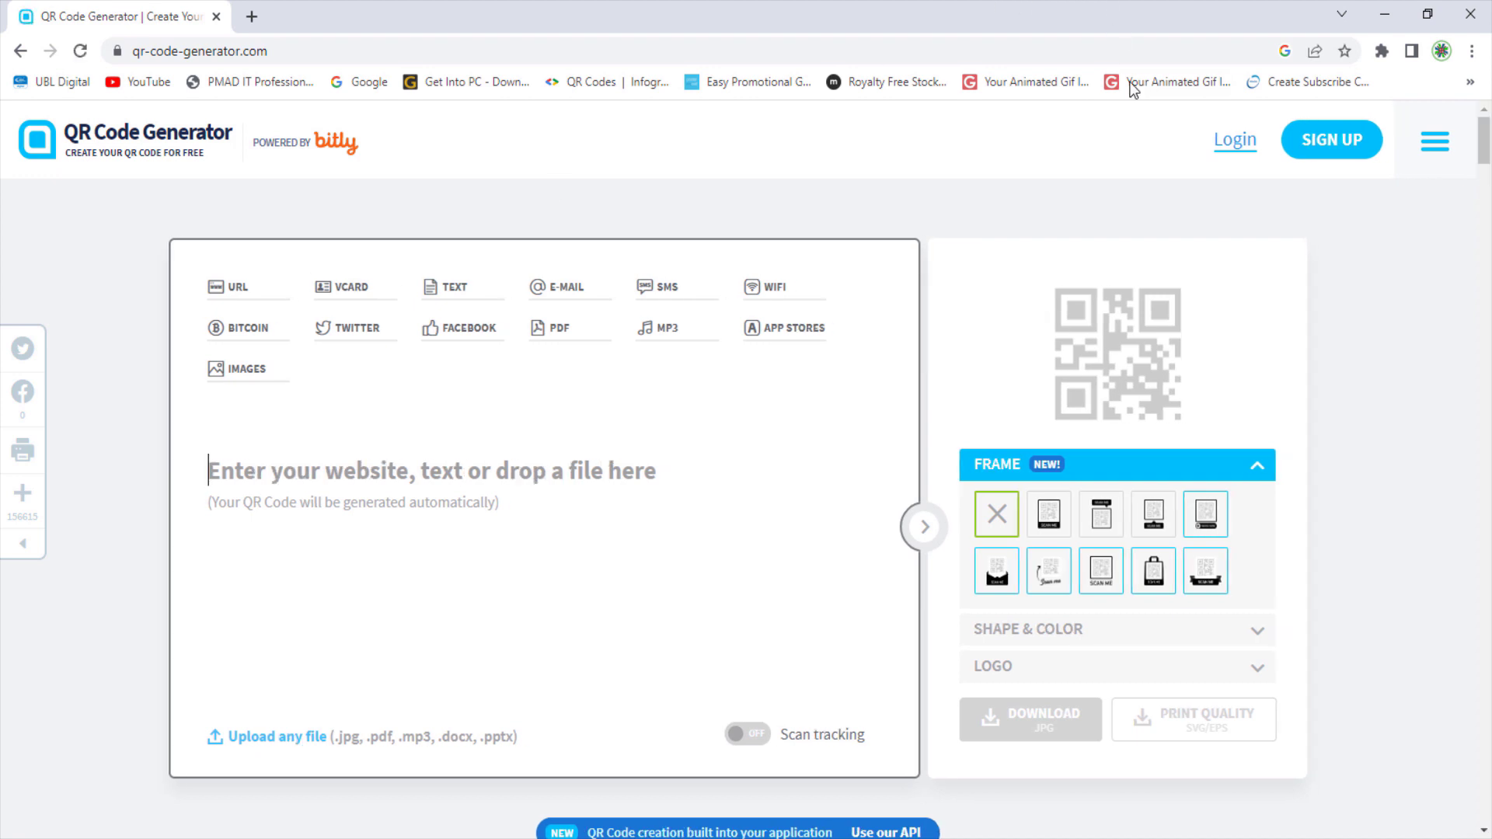
Step: Log in to the QR Code Generator site with the account email and password
{"action": "left_click", "coordinate": [1242, 151]}
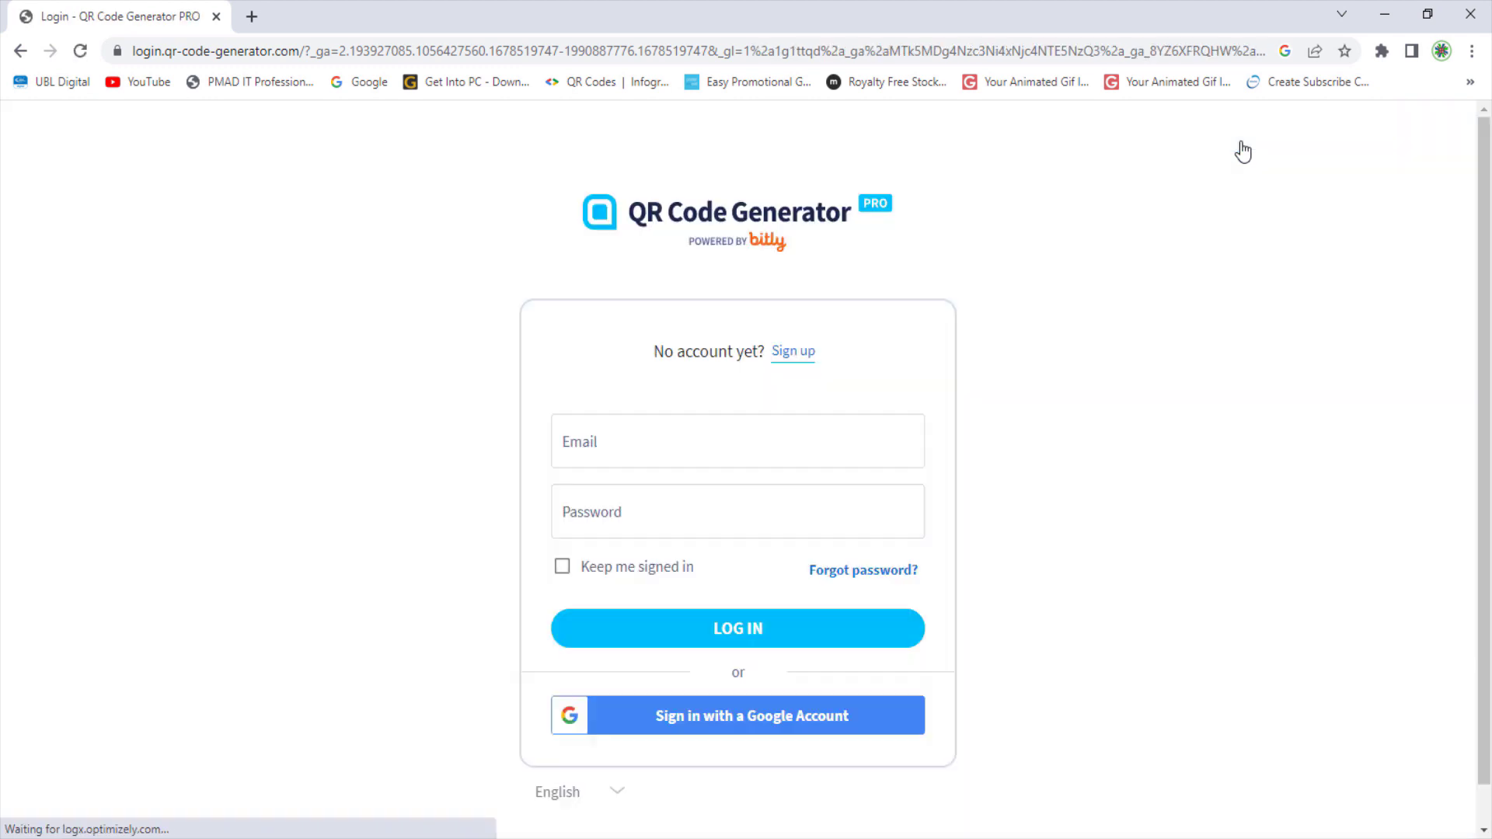
{"action": "left_click", "coordinate": [703, 439]}
{"action": "left_click", "coordinate": [688, 513]}
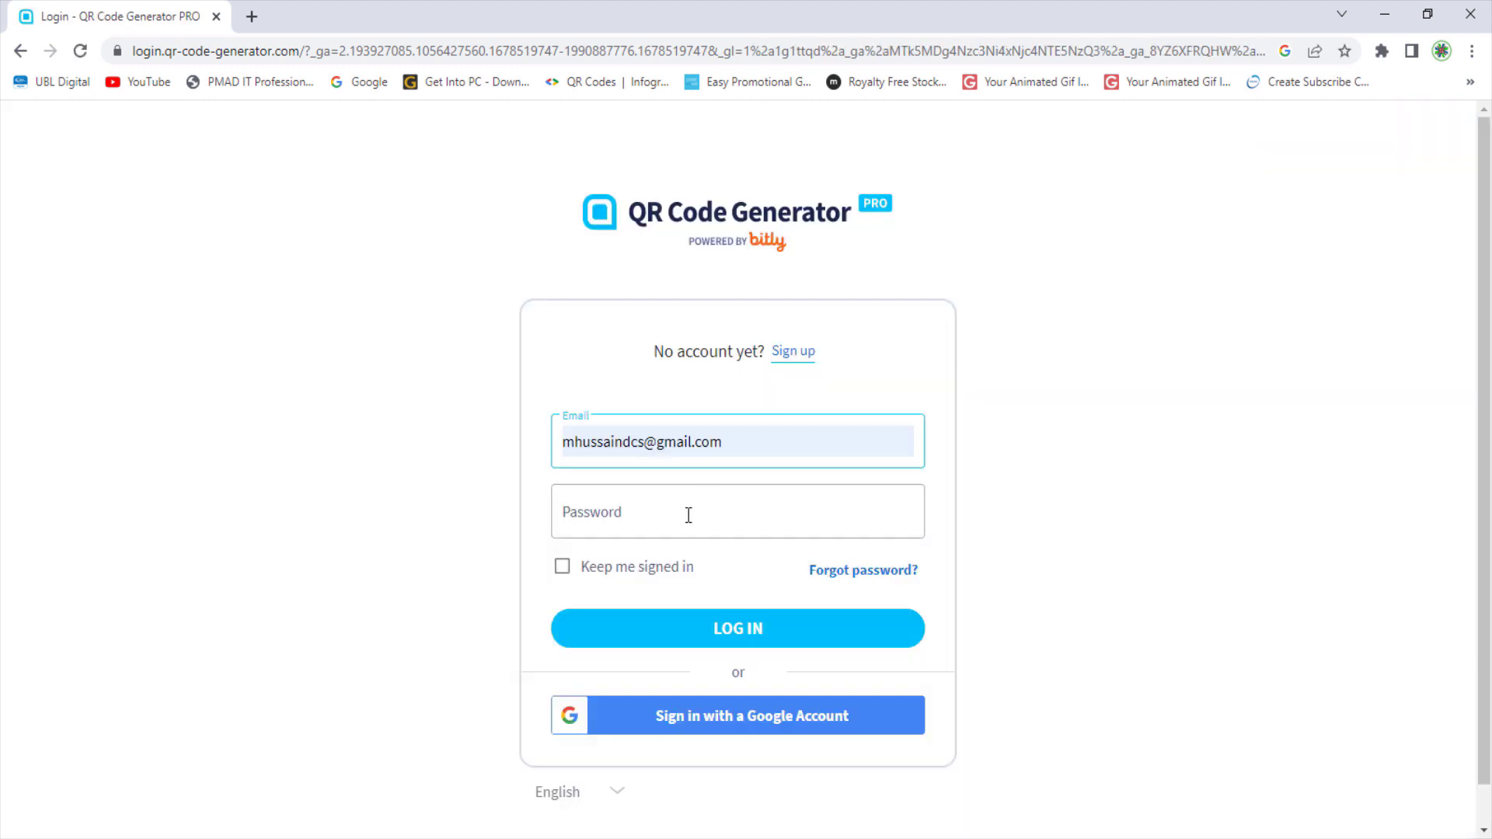
{"action": "left_click", "coordinate": [688, 515]}
{"action": "type", "text": "••"}
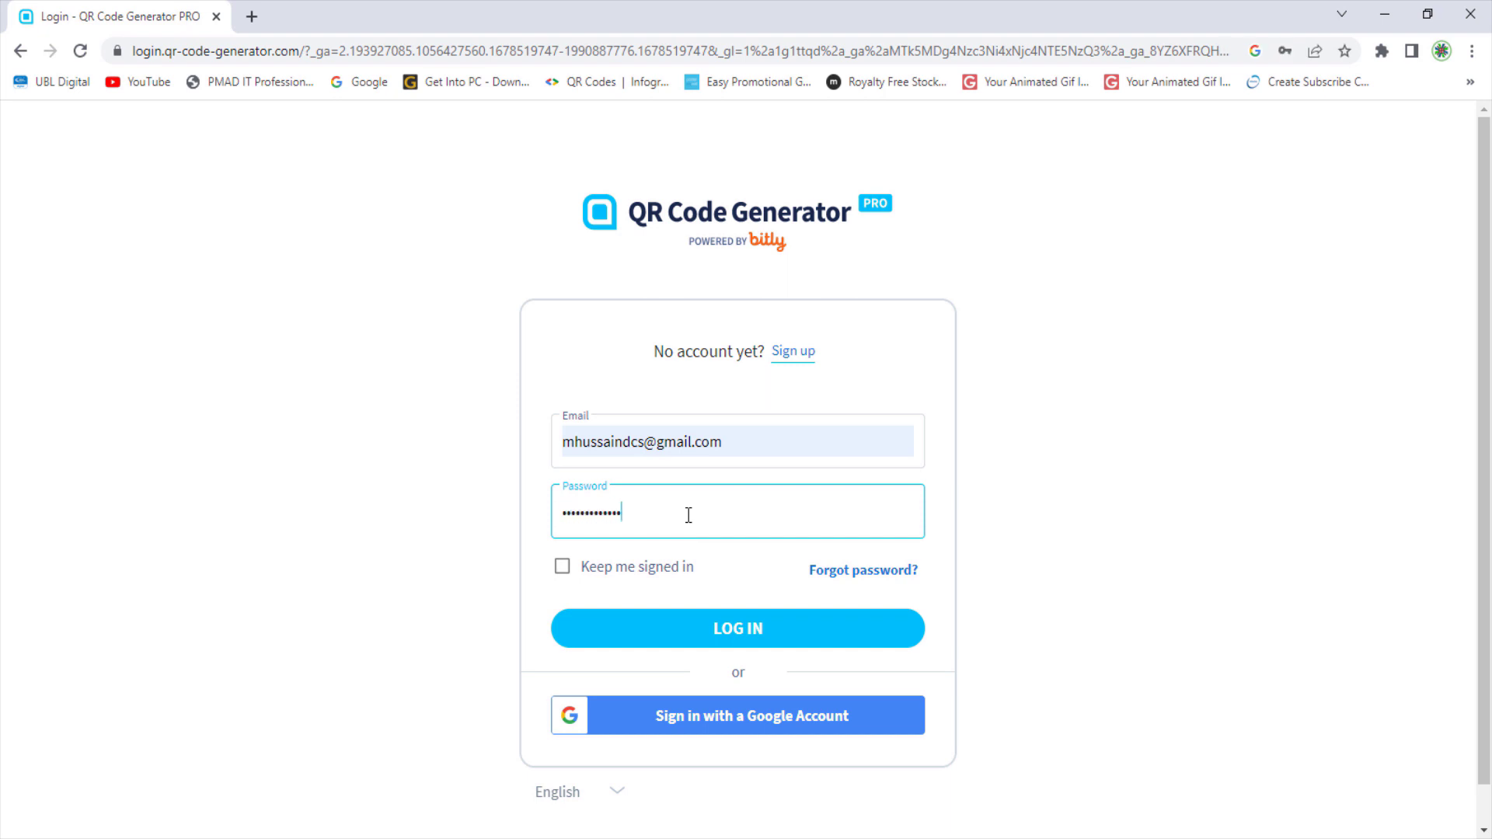
{"action": "left_click", "coordinate": [731, 630]}
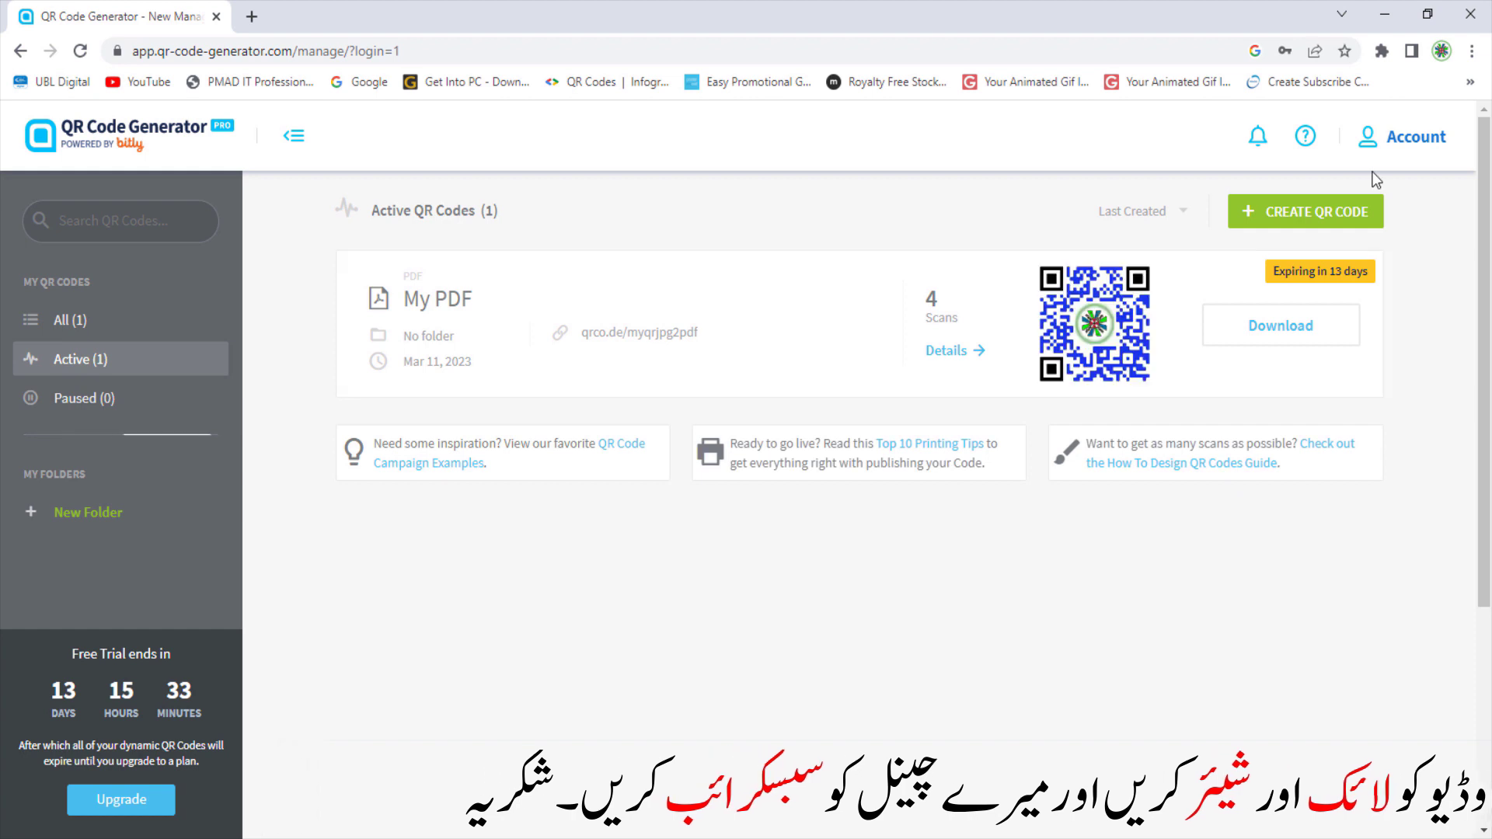
Step: Start a new QR code of the dynamic type PDF and proceed to its content setup
{"action": "left_click", "coordinate": [1323, 222]}
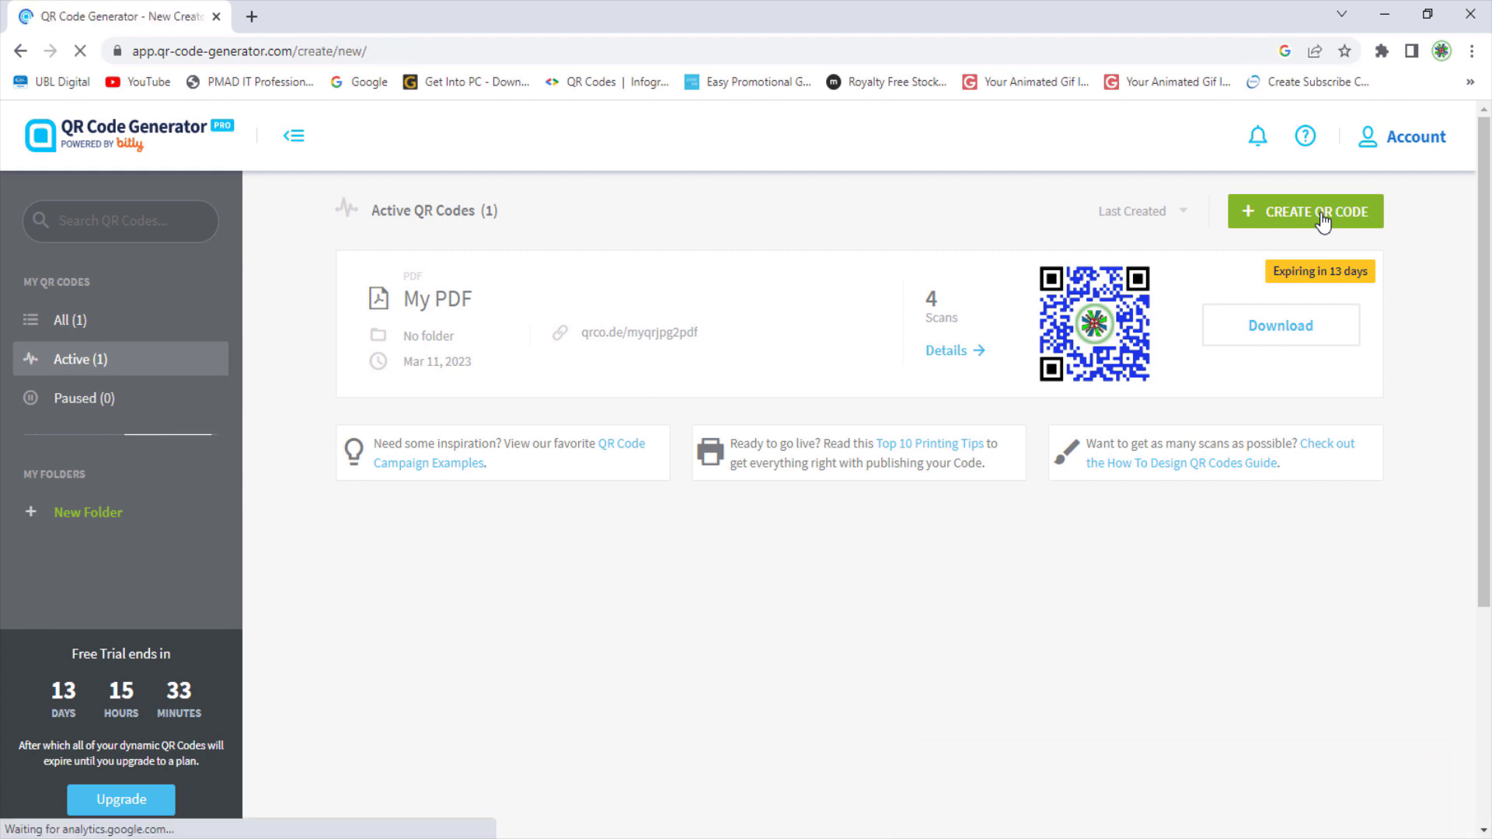
{"action": "scroll", "coordinate": [1322, 216], "scroll_direction": "down", "scroll_amount": 2}
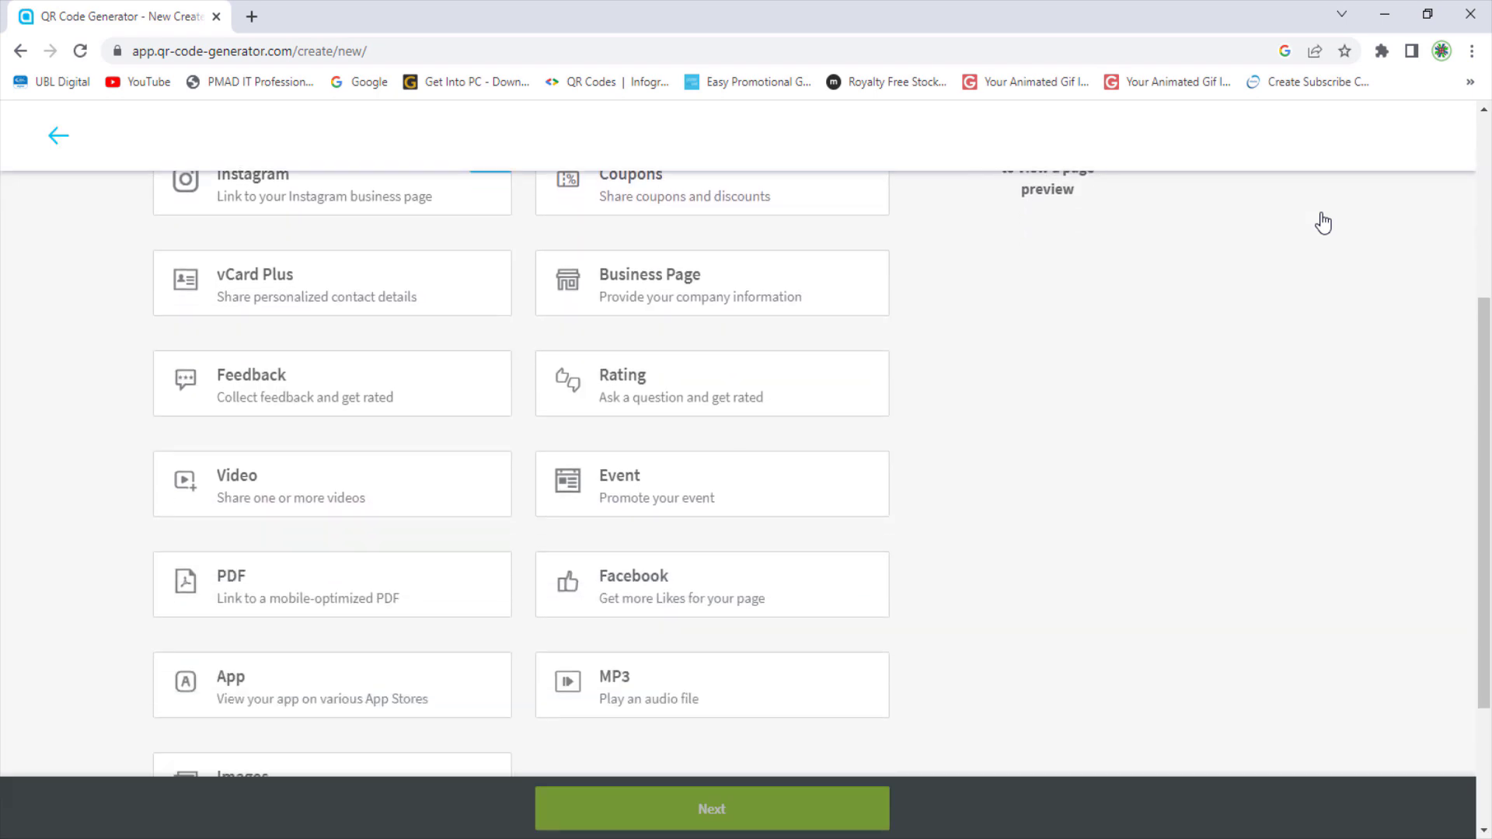
{"action": "scroll", "coordinate": [1322, 216], "scroll_direction": "up", "scroll_amount": 3}
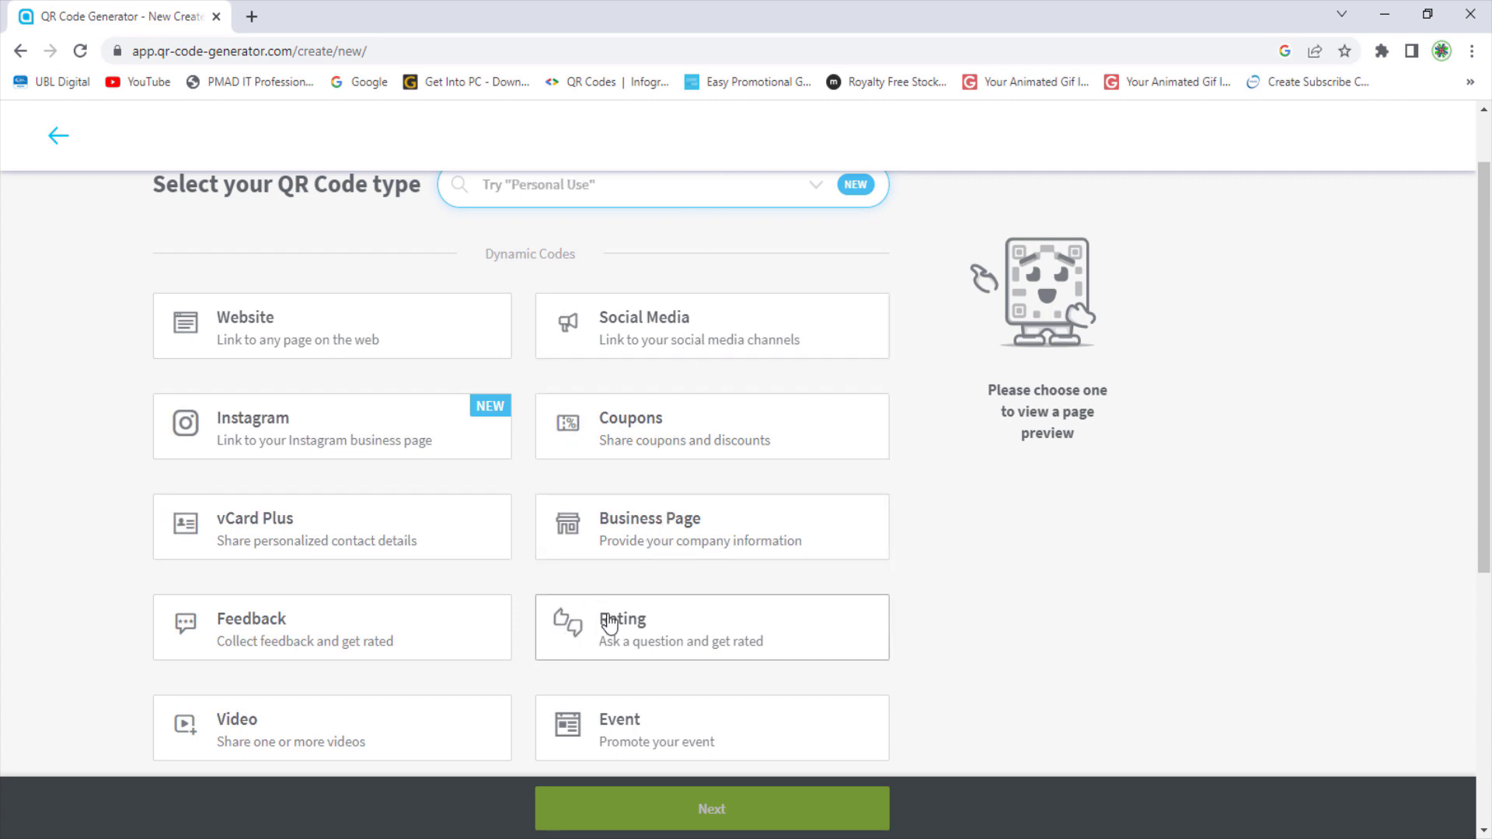
{"action": "scroll", "coordinate": [457, 680], "scroll_direction": "down", "scroll_amount": 2}
{"action": "scroll", "coordinate": [457, 681], "scroll_direction": "down", "scroll_amount": 5}
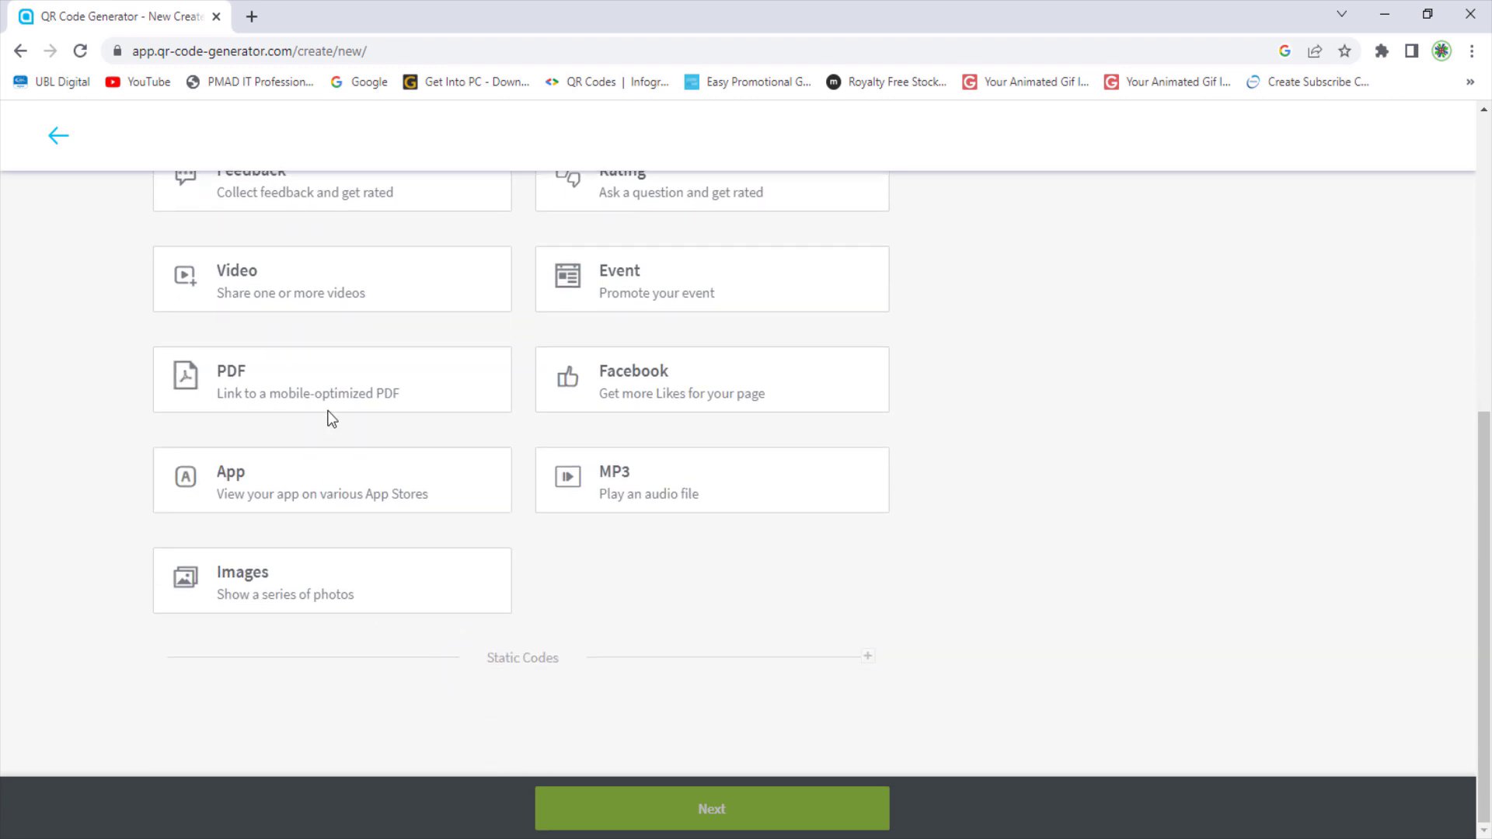
{"action": "left_click", "coordinate": [348, 370]}
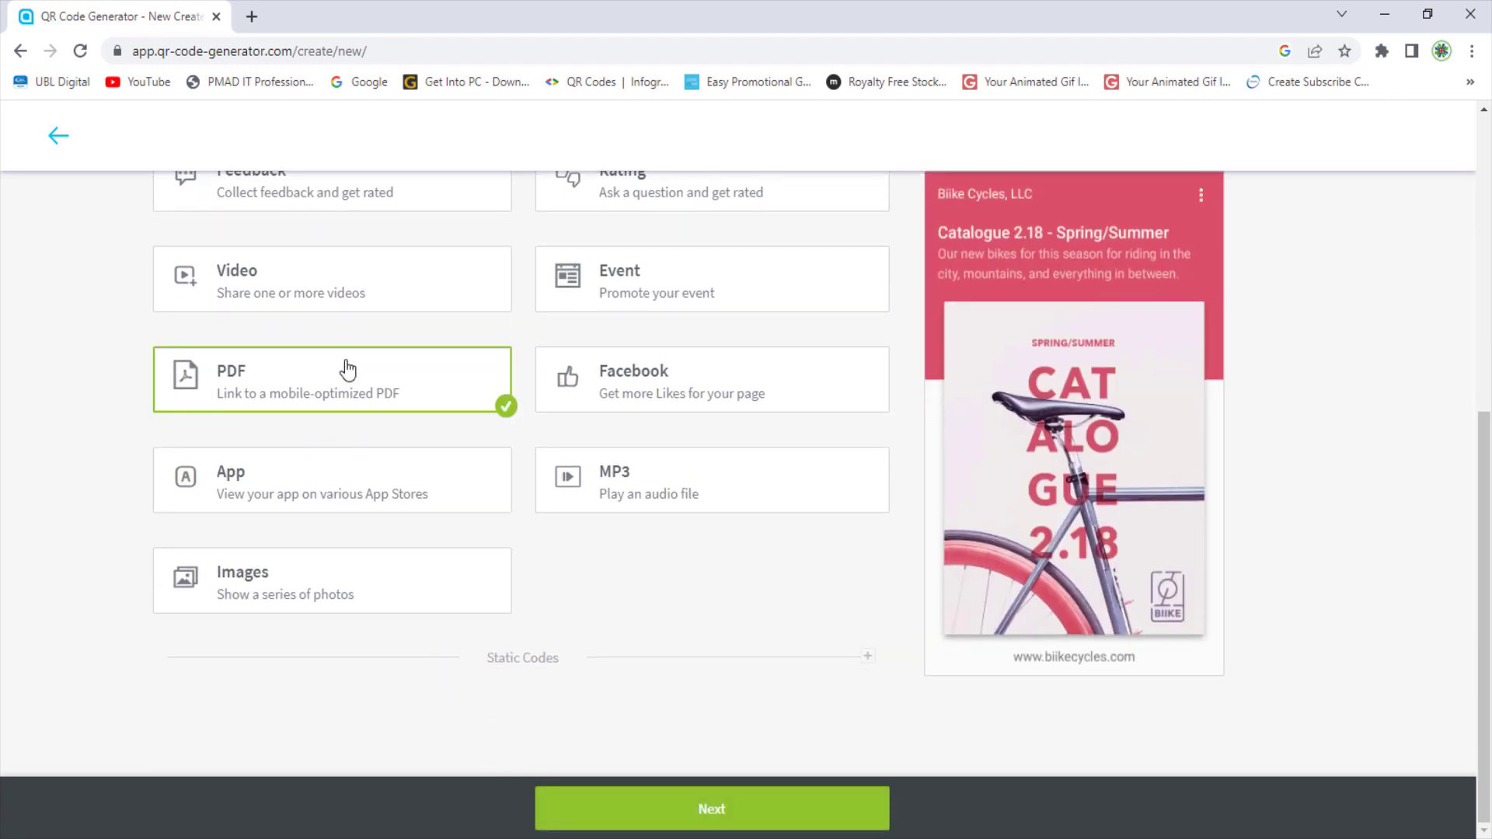
{"action": "left_click", "coordinate": [698, 816]}
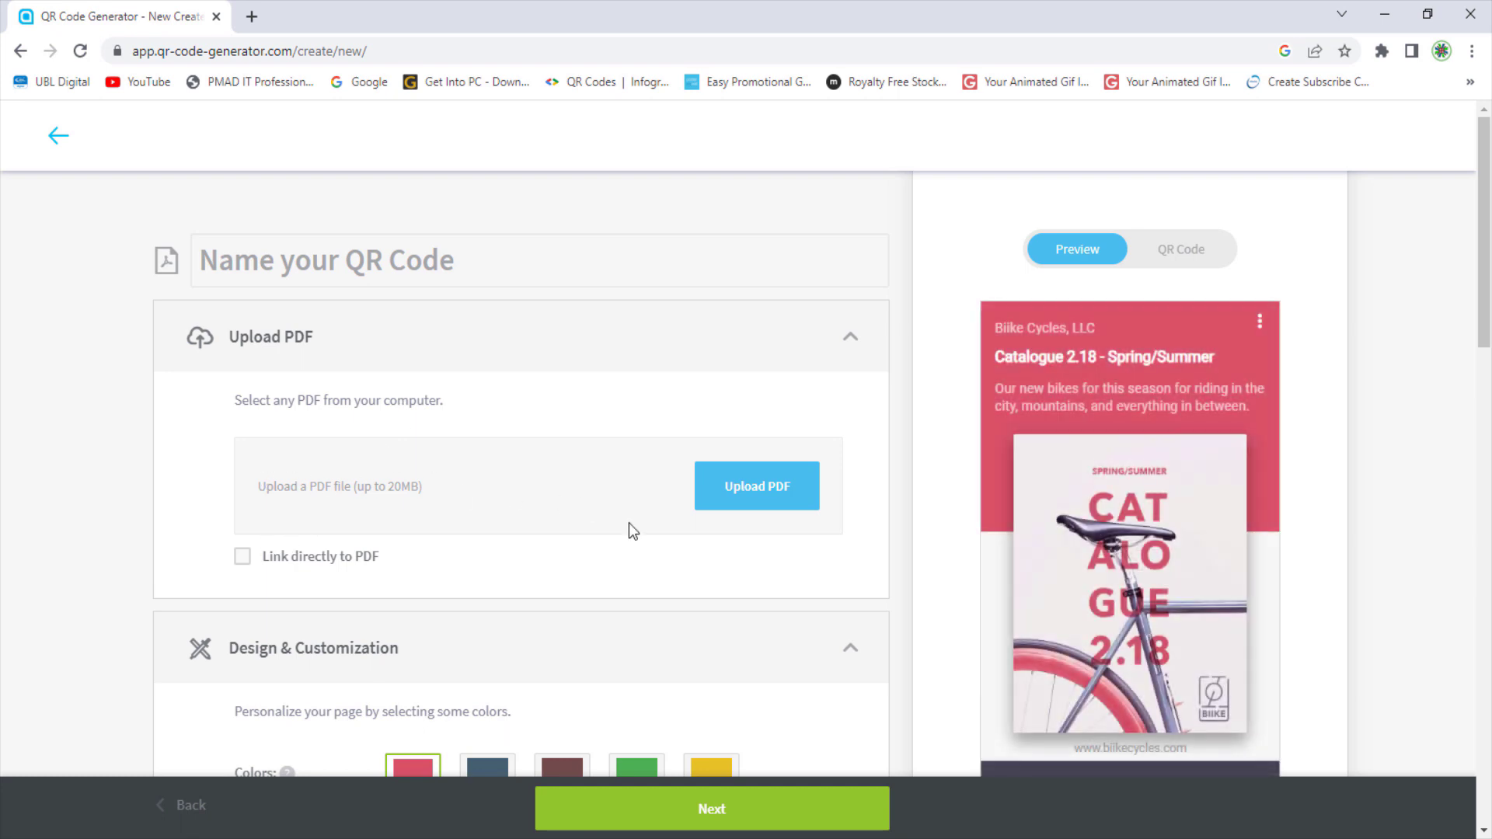
Step: Upload the JPG2PDF Translation PDF from the desktop as the QR code's content
{"action": "left_click", "coordinate": [754, 504]}
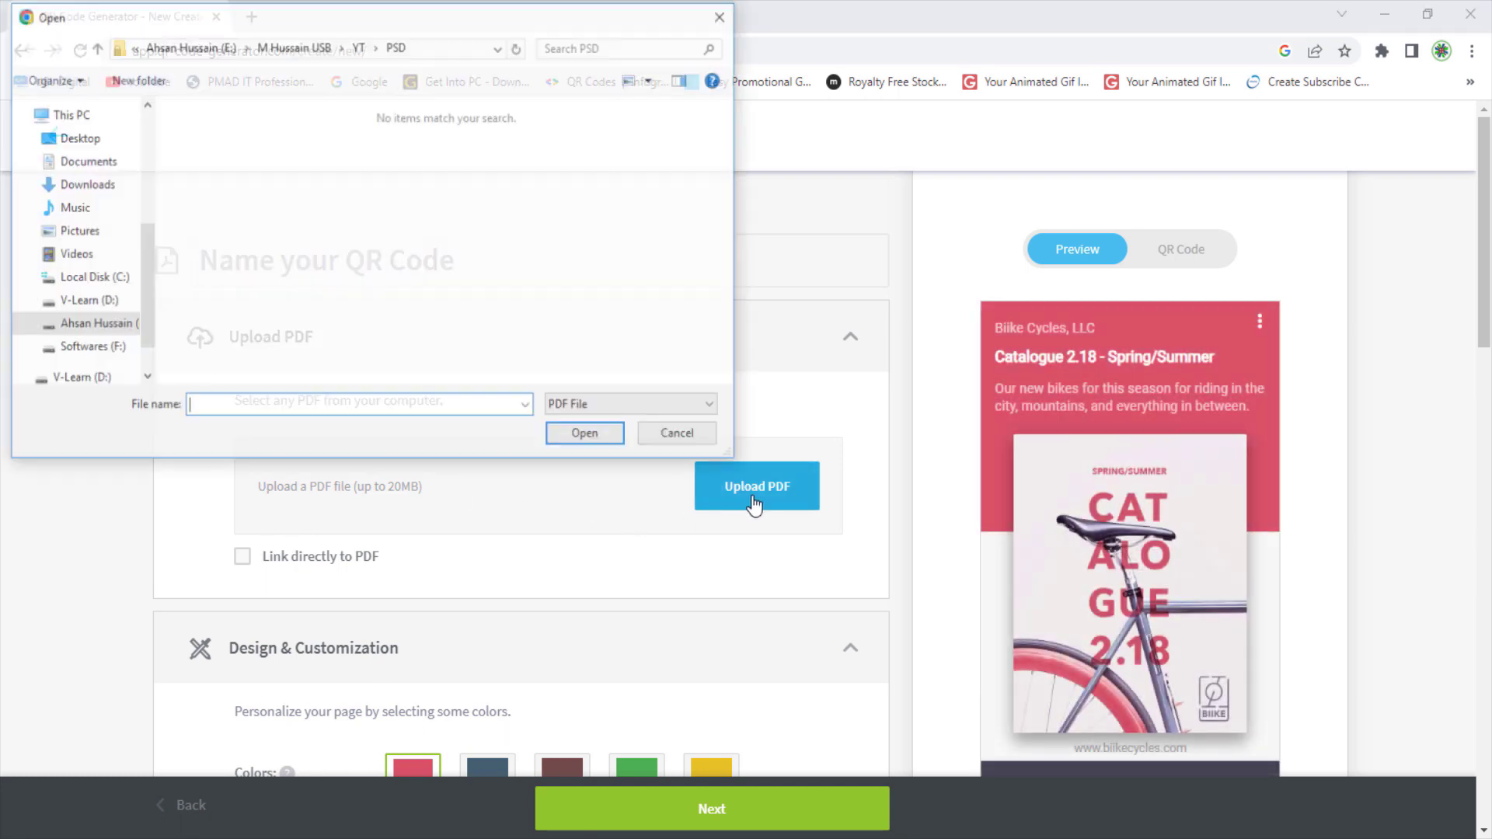
{"action": "left_click", "coordinate": [92, 142]}
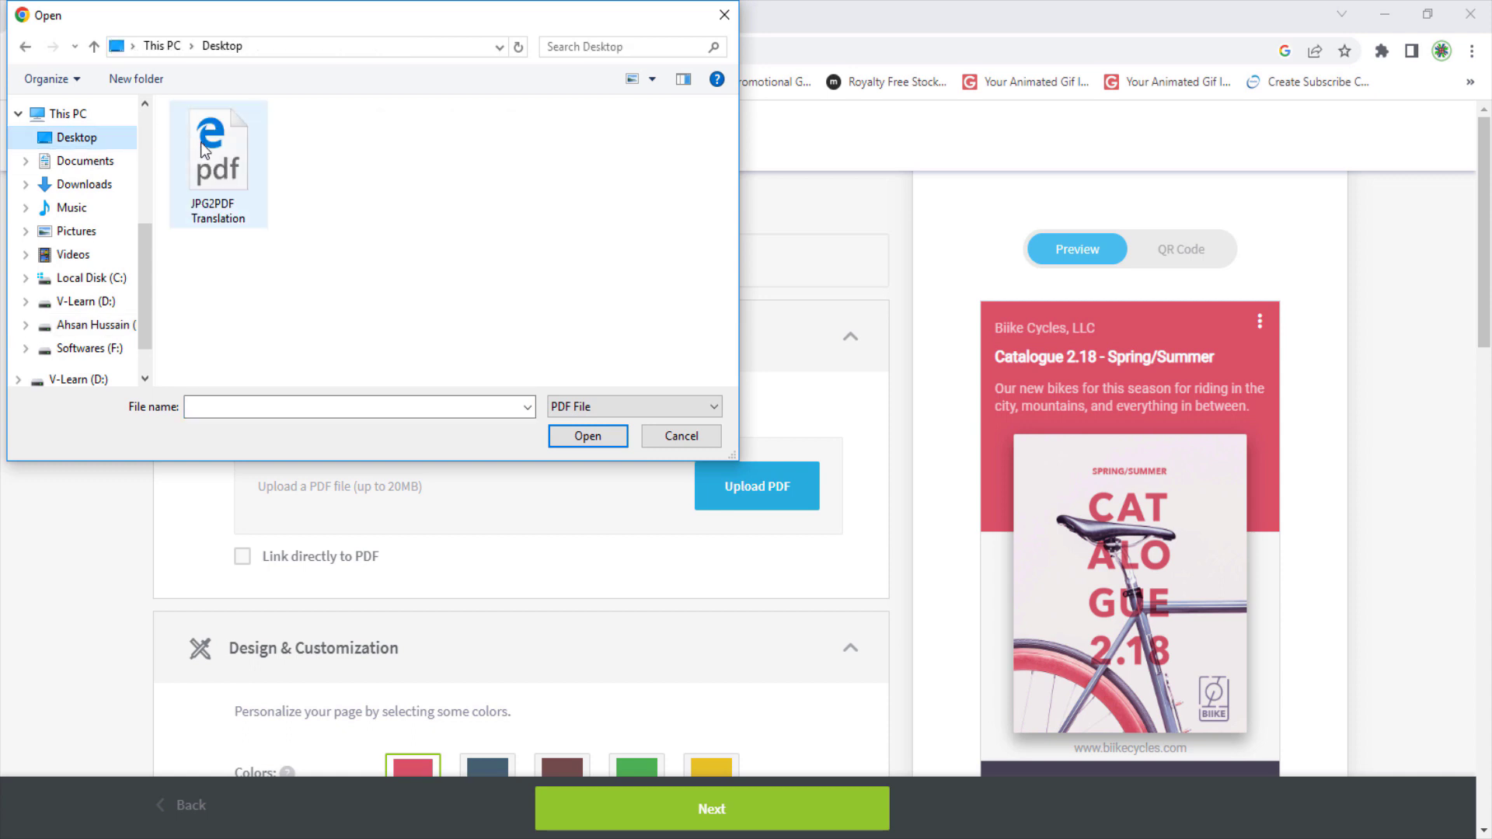
{"action": "left_click", "coordinate": [217, 158]}
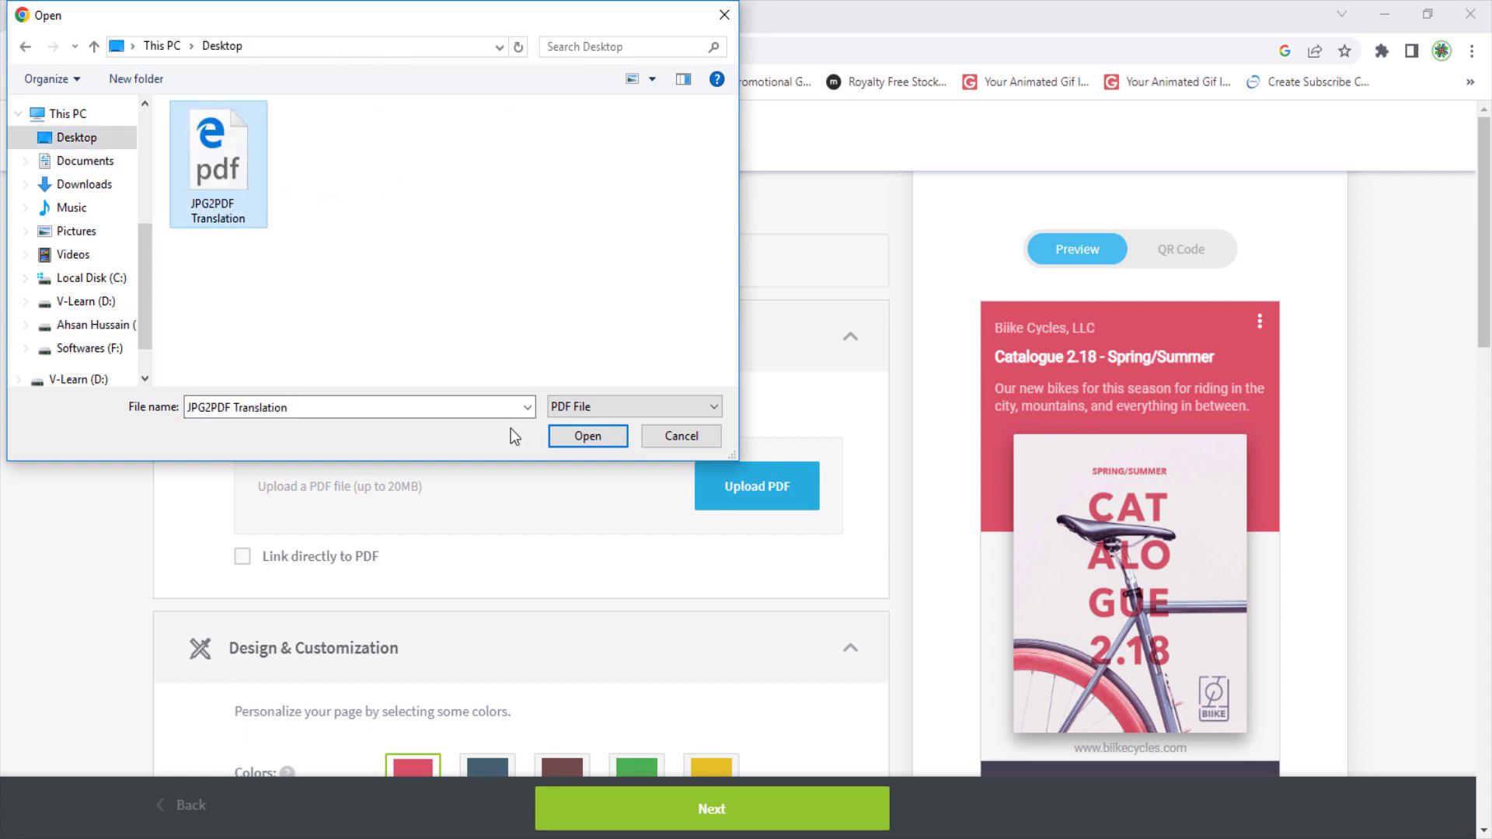
{"action": "left_click", "coordinate": [563, 436]}
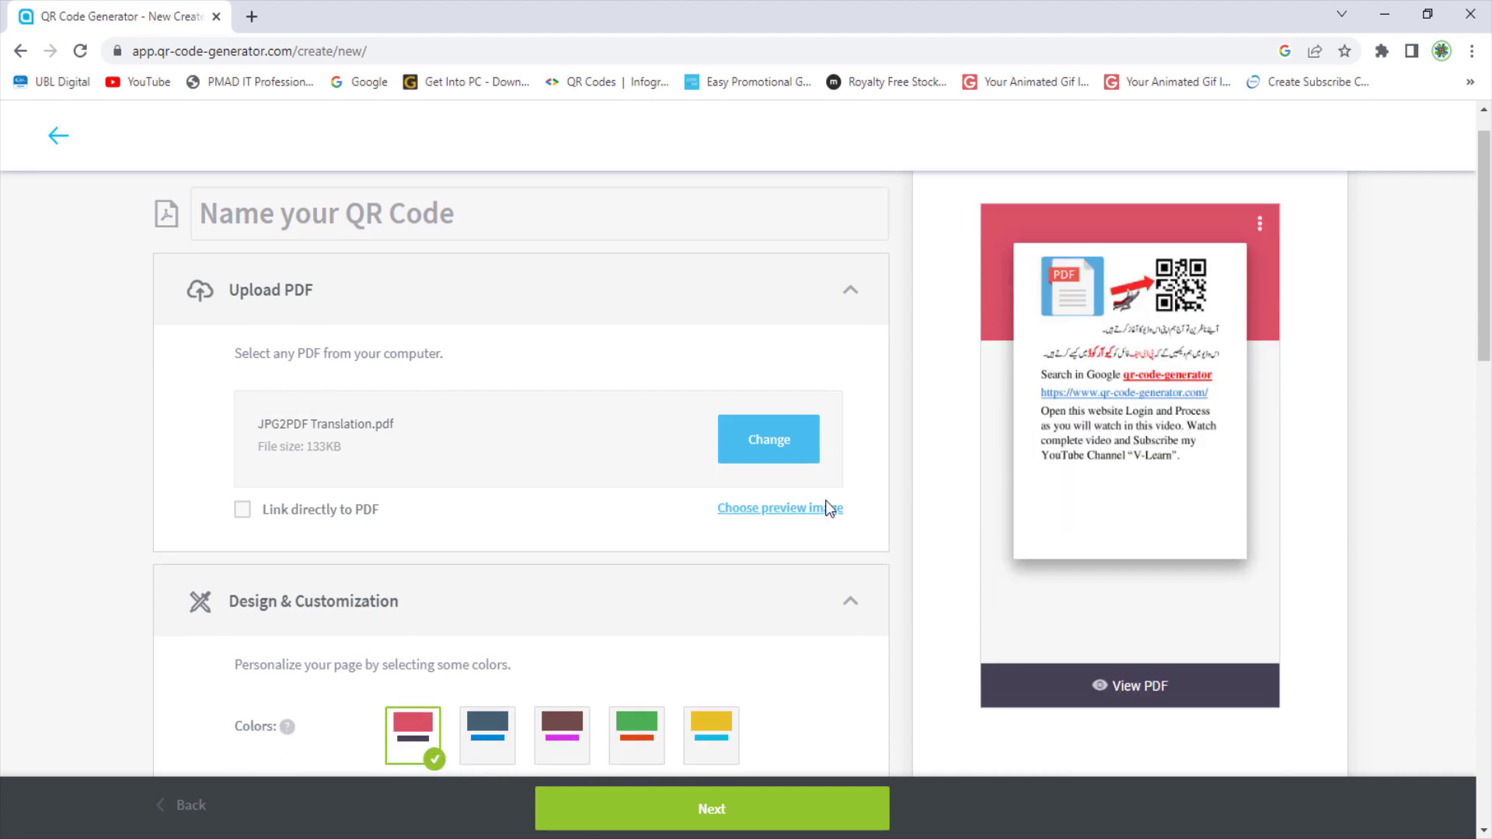
Step: Try the green, yellow, slate-blue and red preset color schemes for the PDF page
{"action": "scroll", "coordinate": [826, 500], "scroll_direction": "down", "scroll_amount": 2}
{"action": "scroll", "coordinate": [829, 511], "scroll_direction": "down", "scroll_amount": 2}
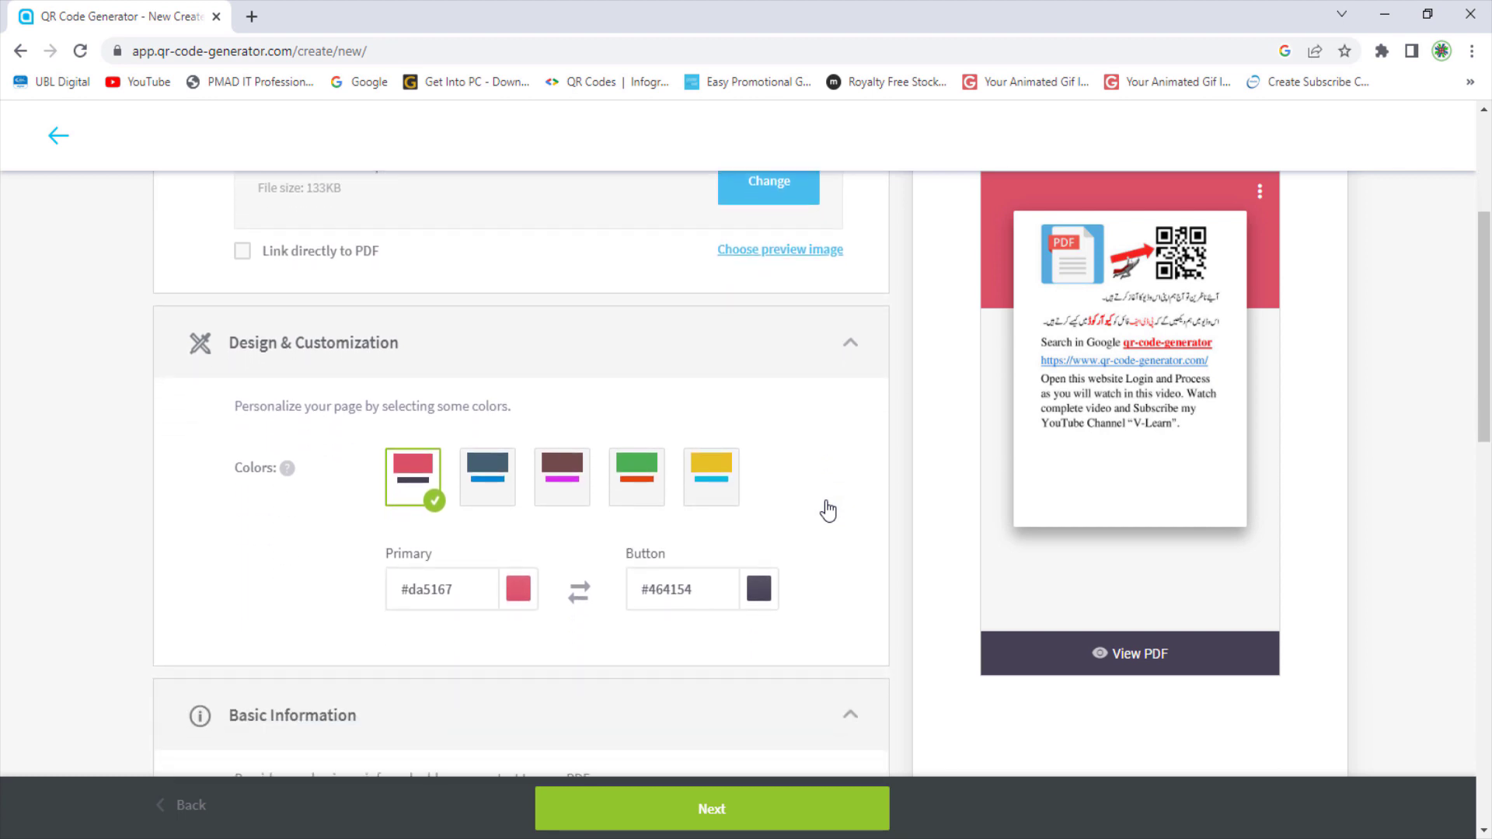
{"action": "left_click", "coordinate": [633, 493]}
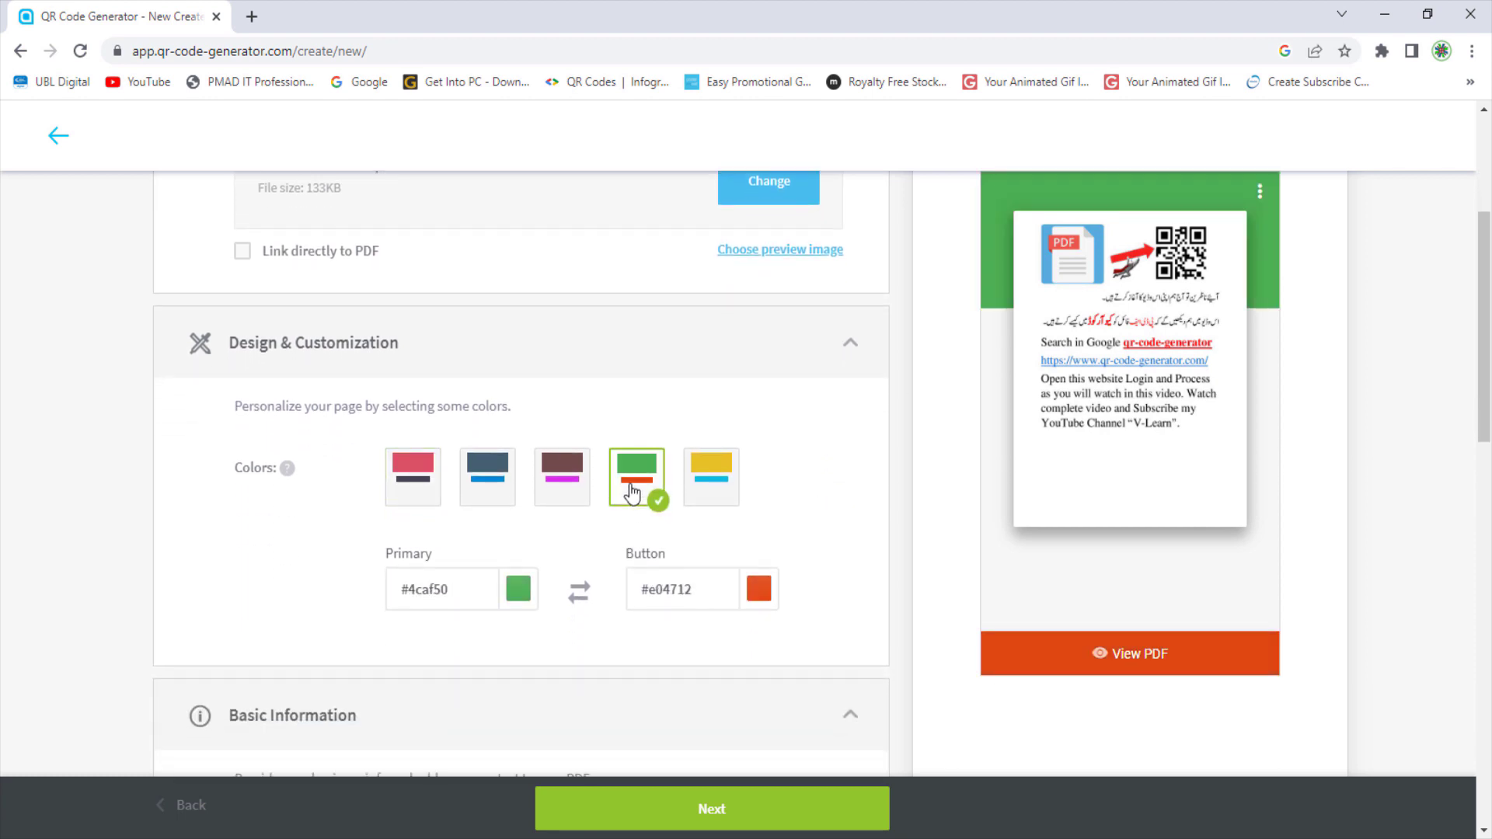
{"action": "left_click", "coordinate": [709, 491]}
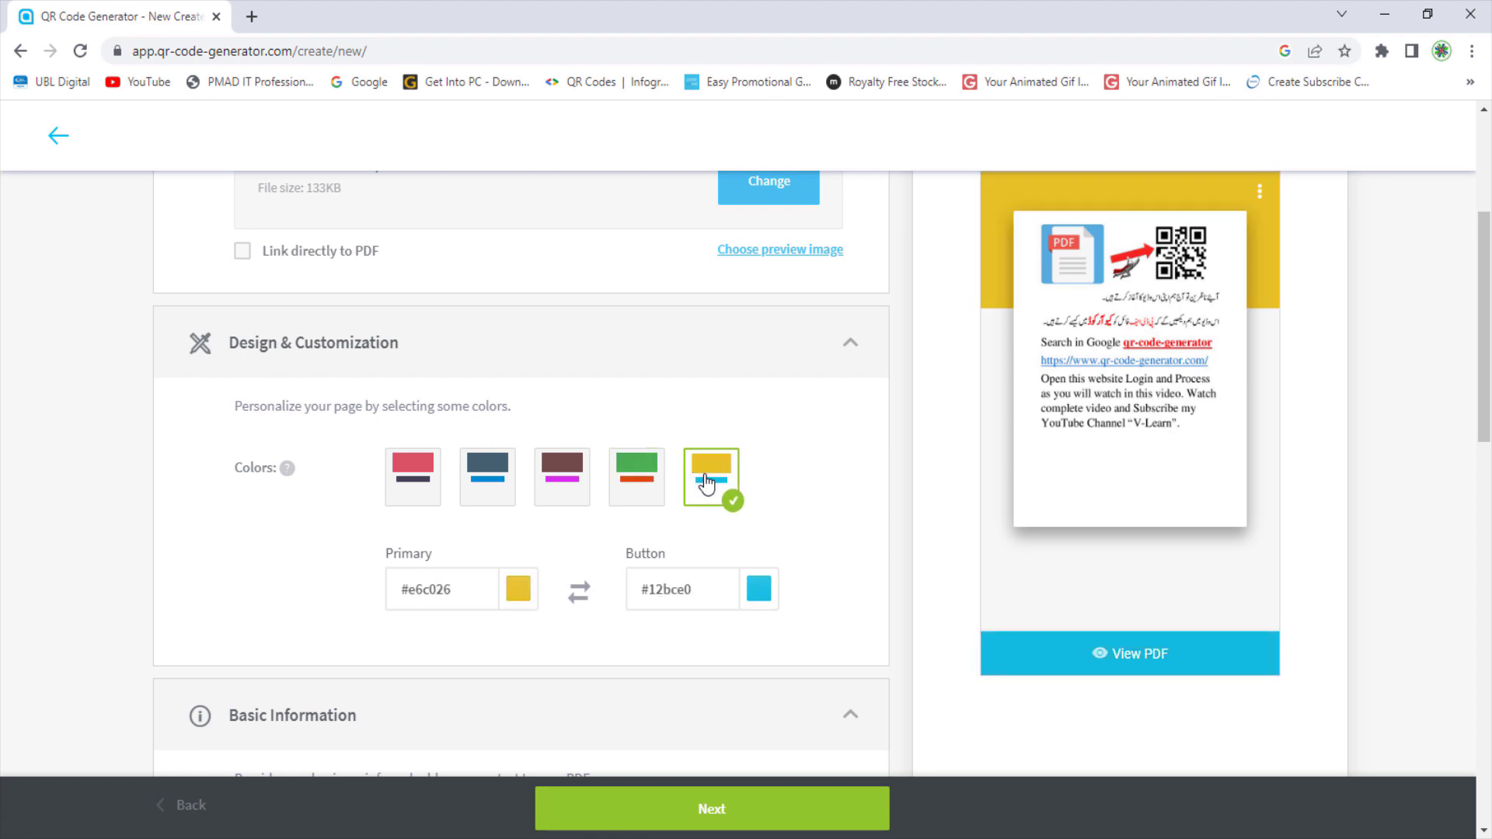
{"action": "left_click", "coordinate": [497, 474]}
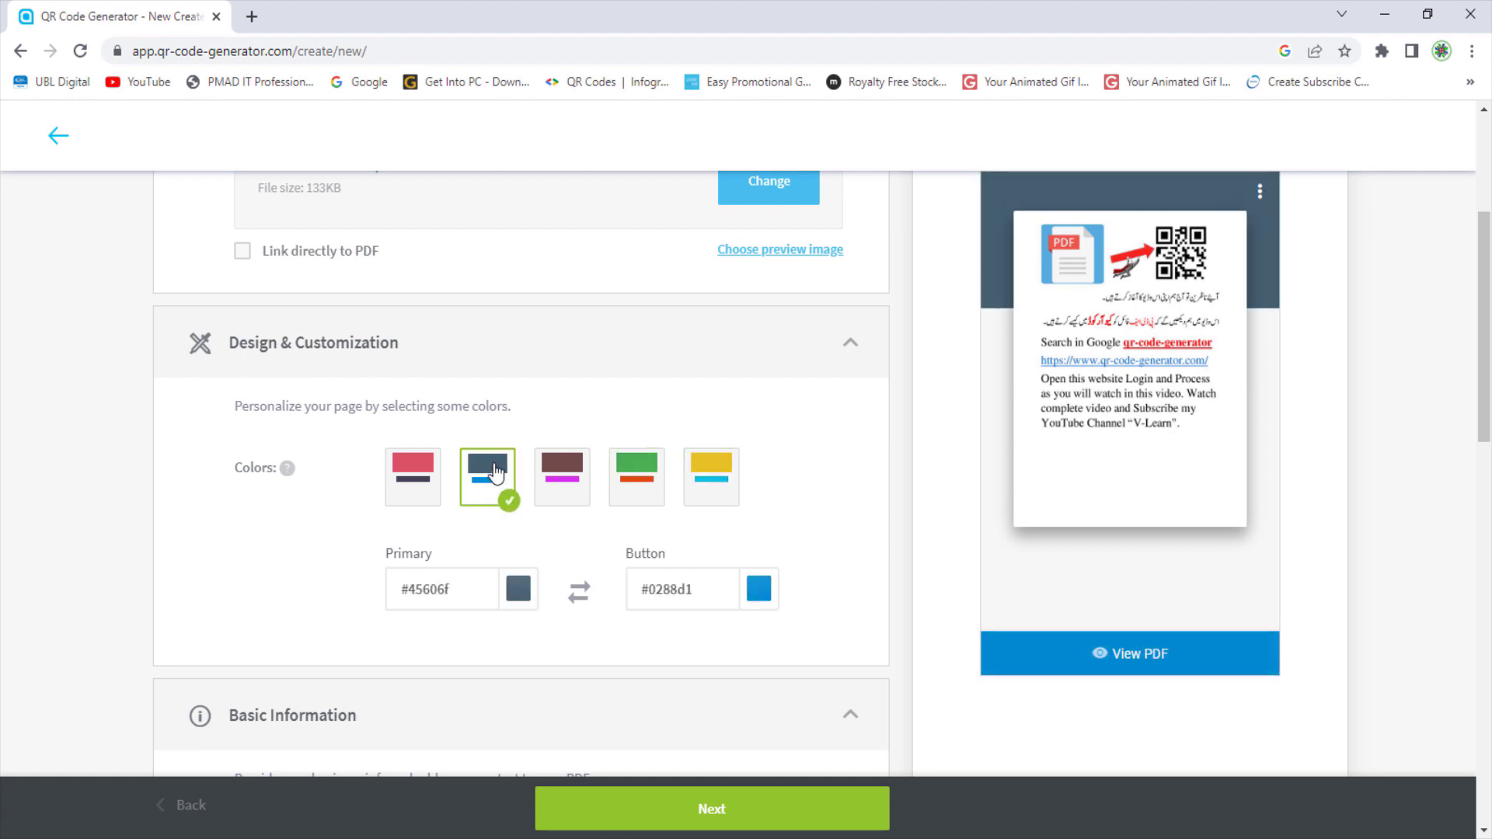
{"action": "left_click", "coordinate": [406, 473]}
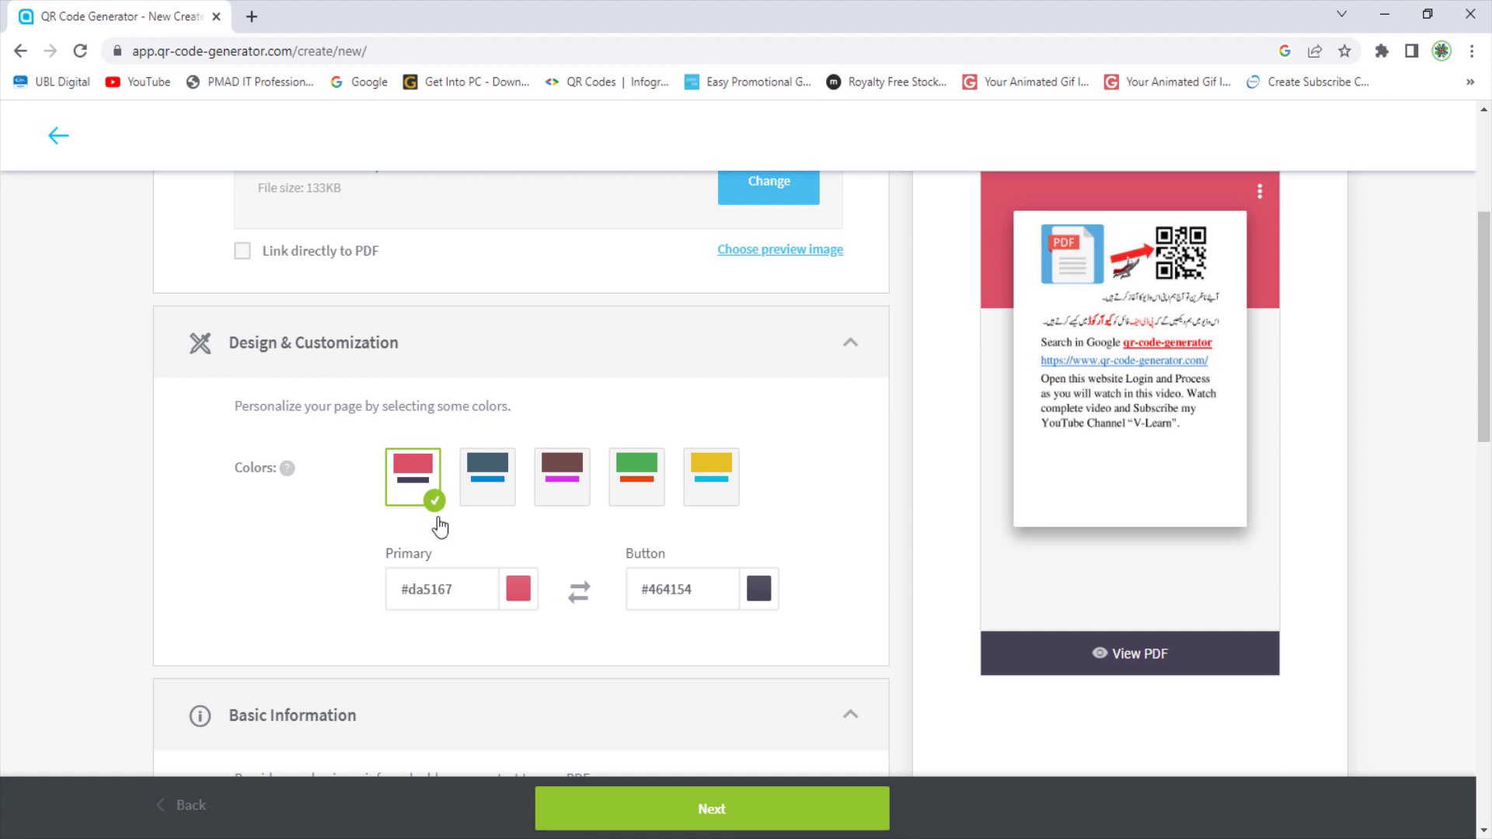
Step: Set custom page colors, using light green #82da51 as the primary and purple #5733be for the button
{"action": "left_click", "coordinate": [517, 589]}
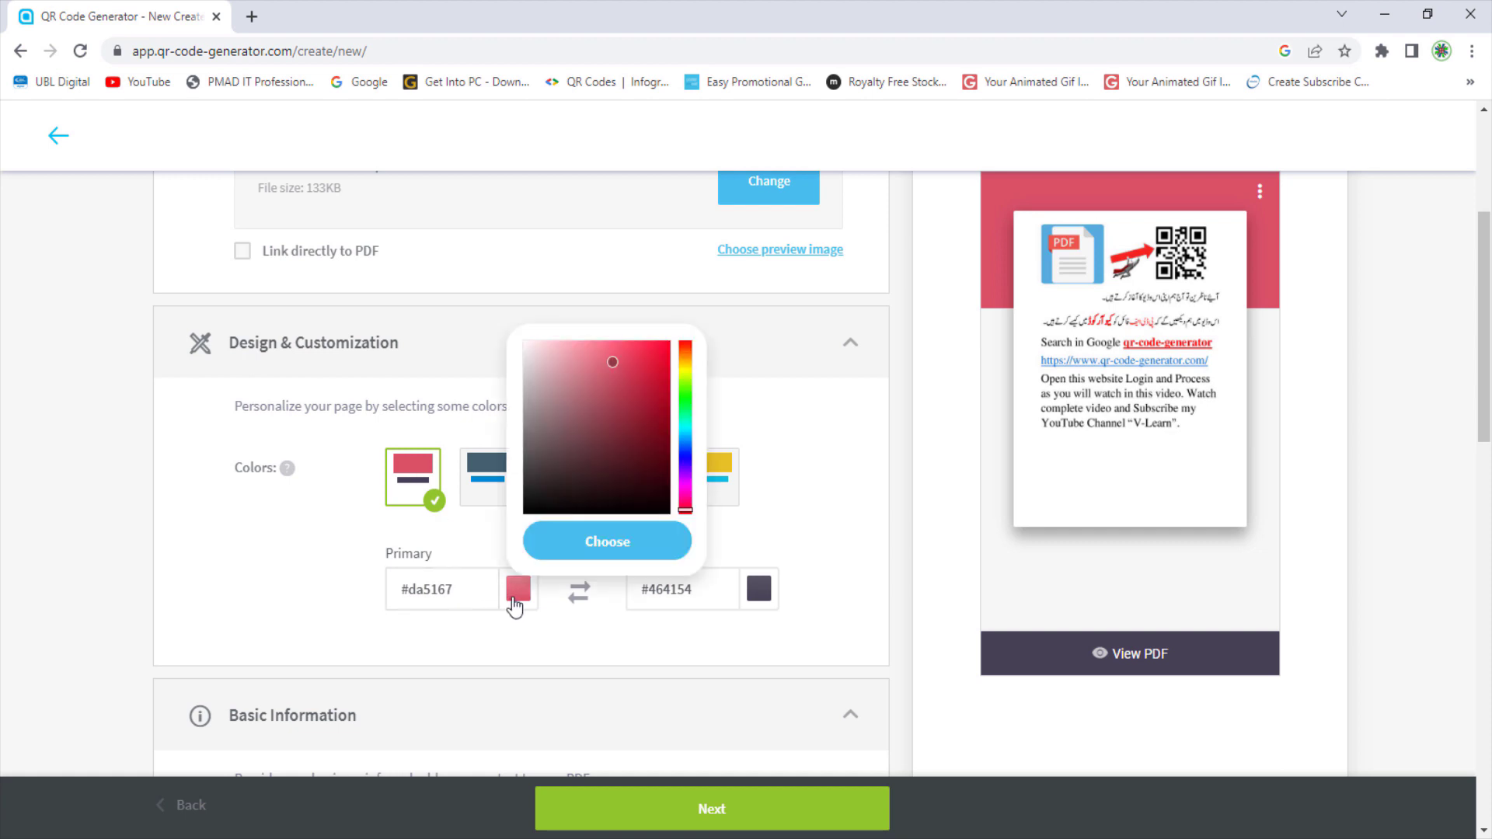
{"action": "left_click", "coordinate": [688, 389]}
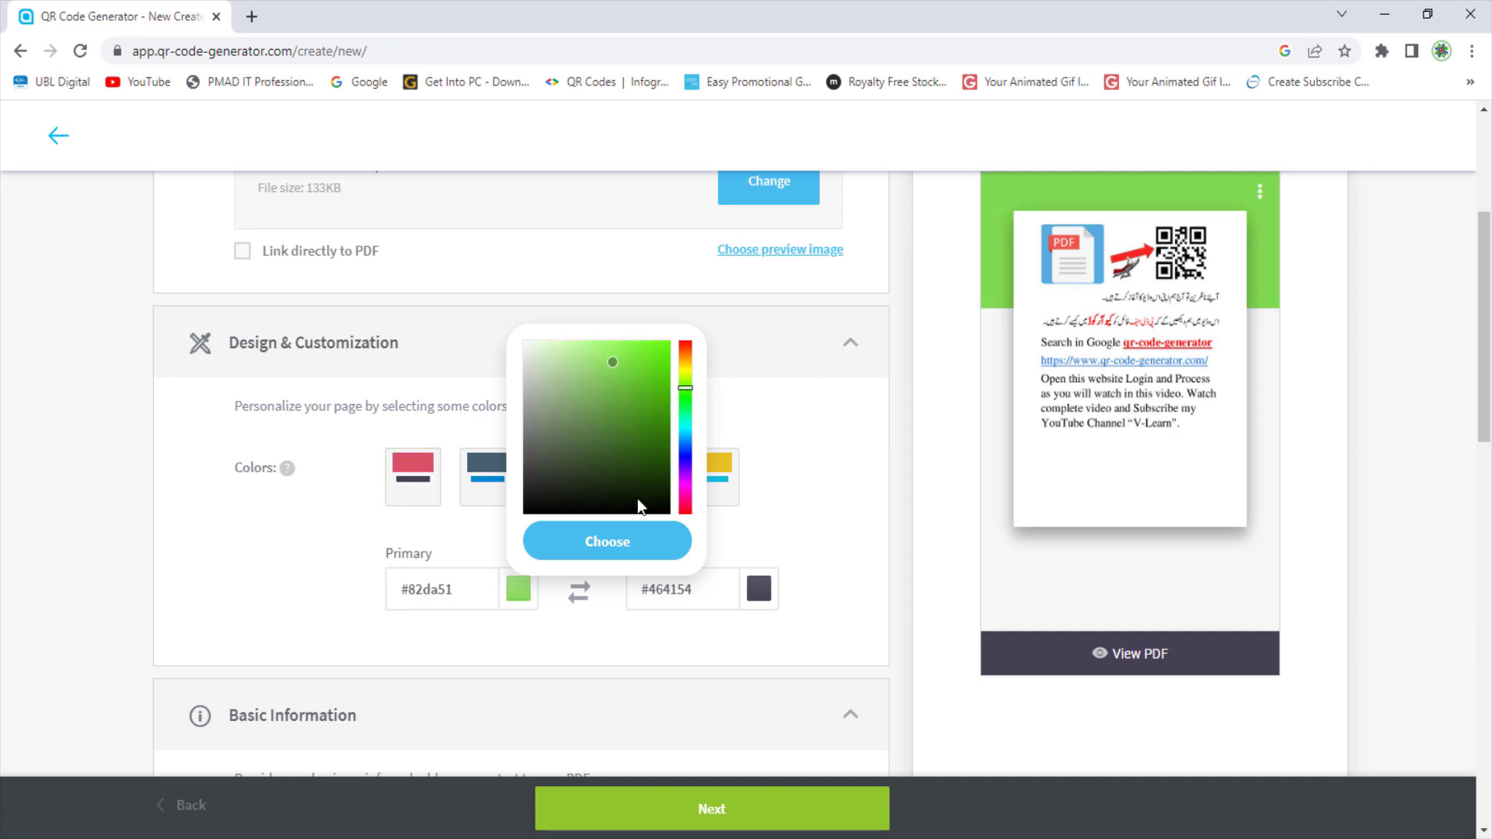
{"action": "left_click", "coordinate": [636, 542]}
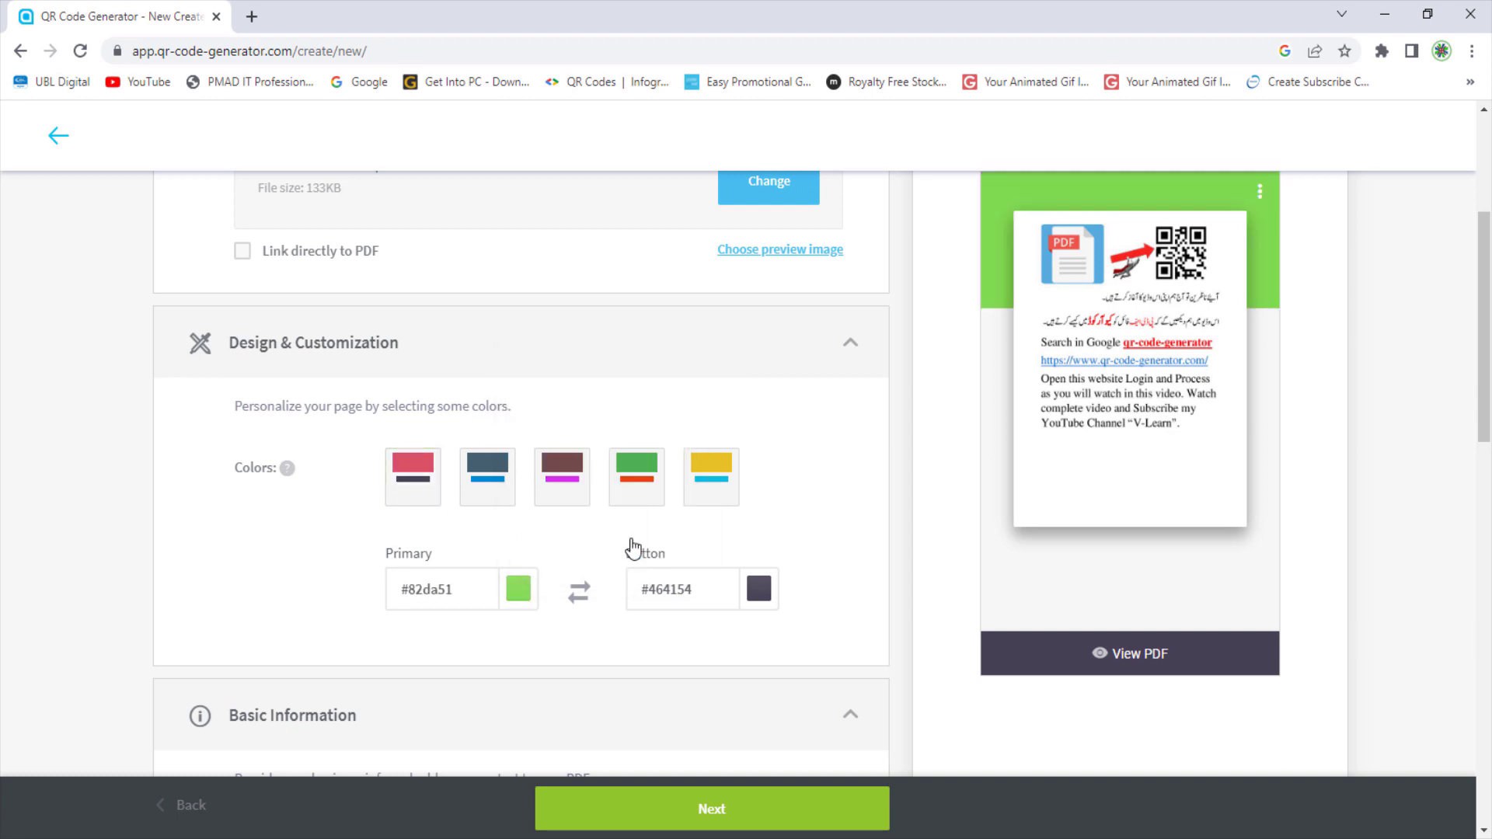
{"action": "left_click", "coordinate": [757, 591]}
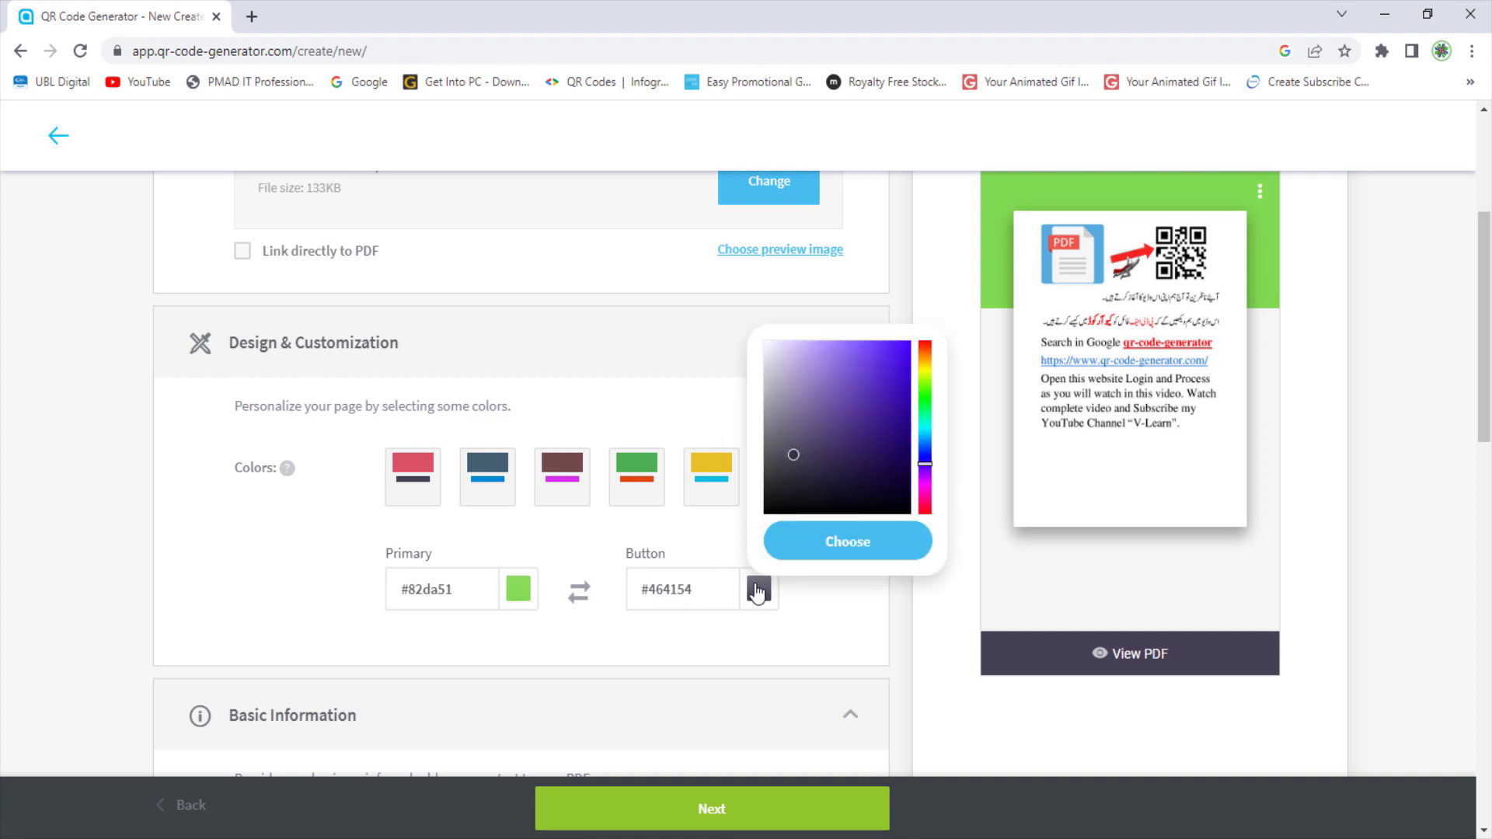
{"action": "left_click", "coordinate": [871, 383]}
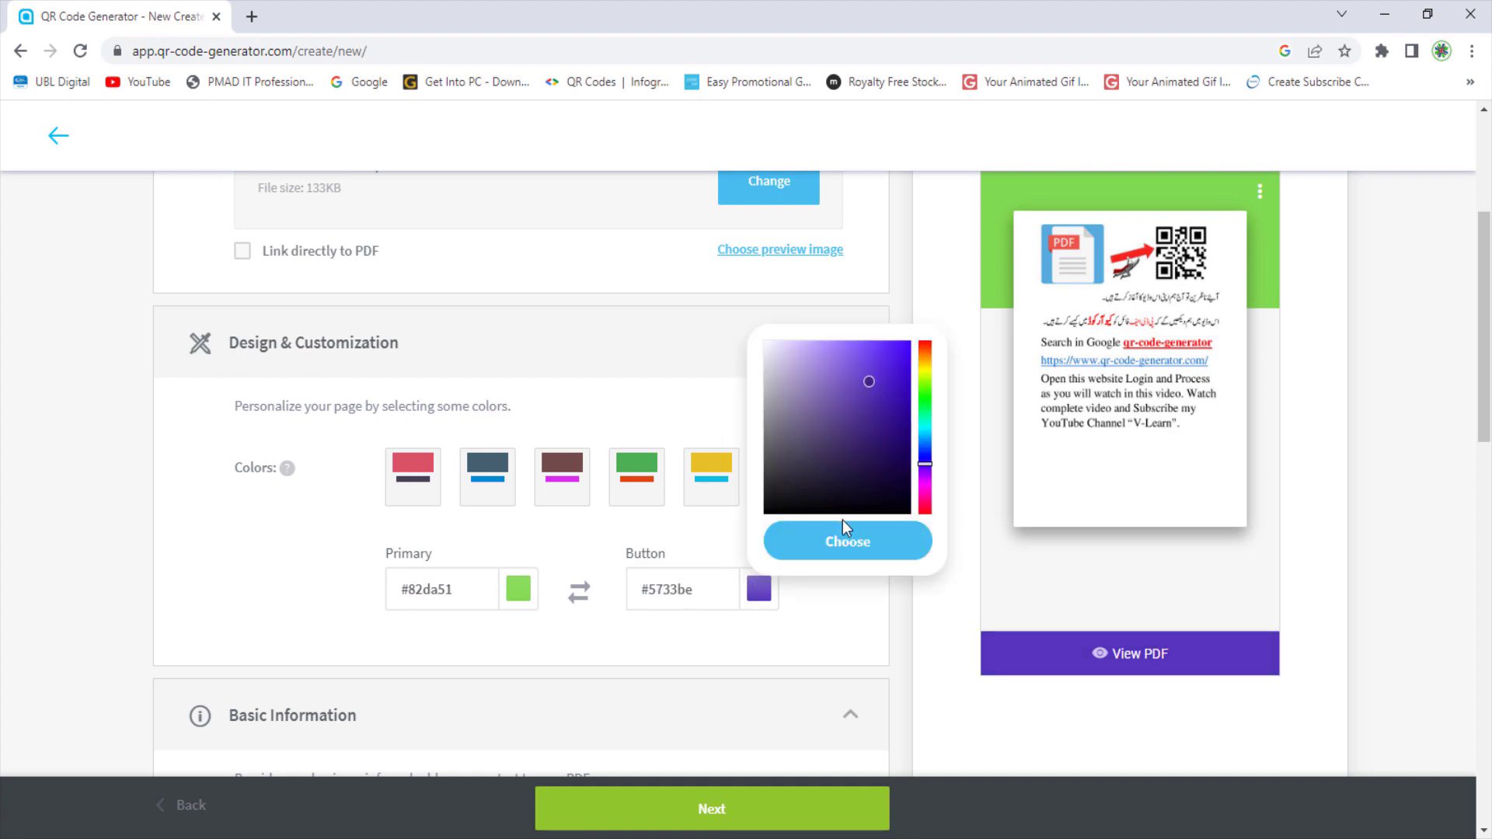
{"action": "left_click", "coordinate": [844, 550]}
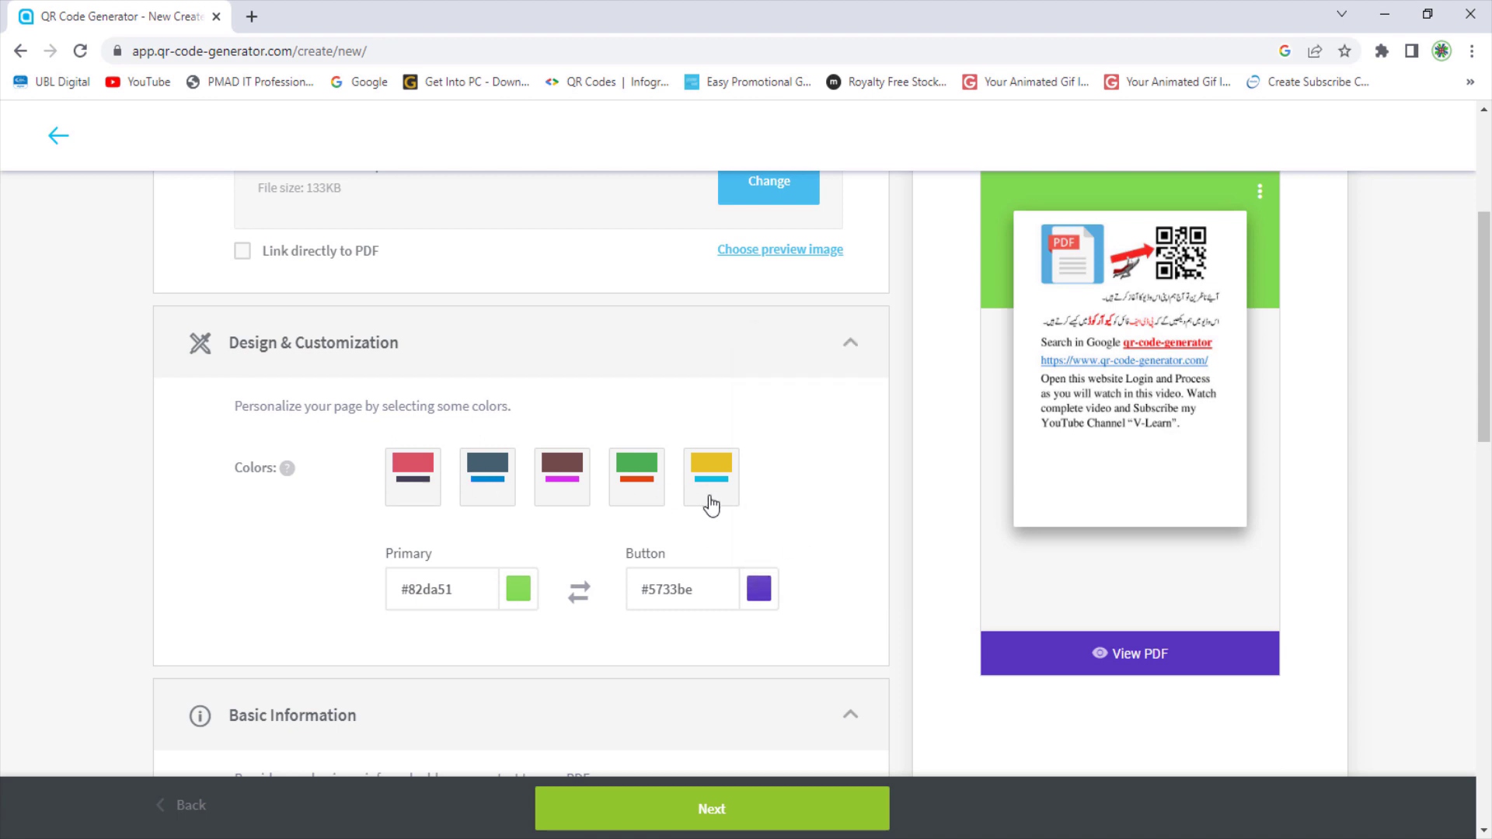
Step: Choose the PNG file logo from the YT folder as the welcome screen image
{"action": "scroll", "coordinate": [808, 562], "scroll_direction": "down", "scroll_amount": 6}
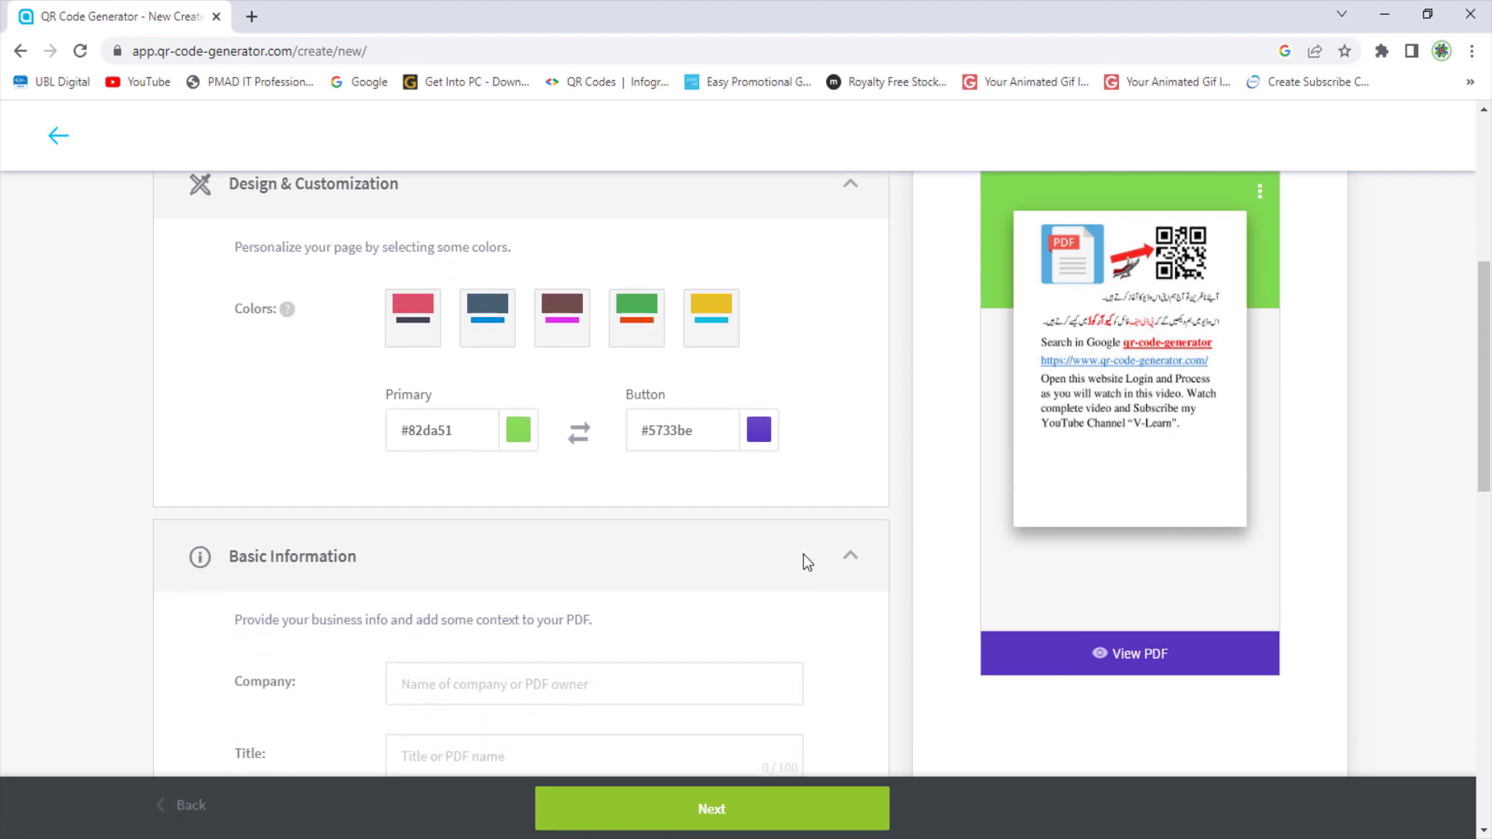
{"action": "scroll", "coordinate": [807, 562], "scroll_direction": "down", "scroll_amount": 1}
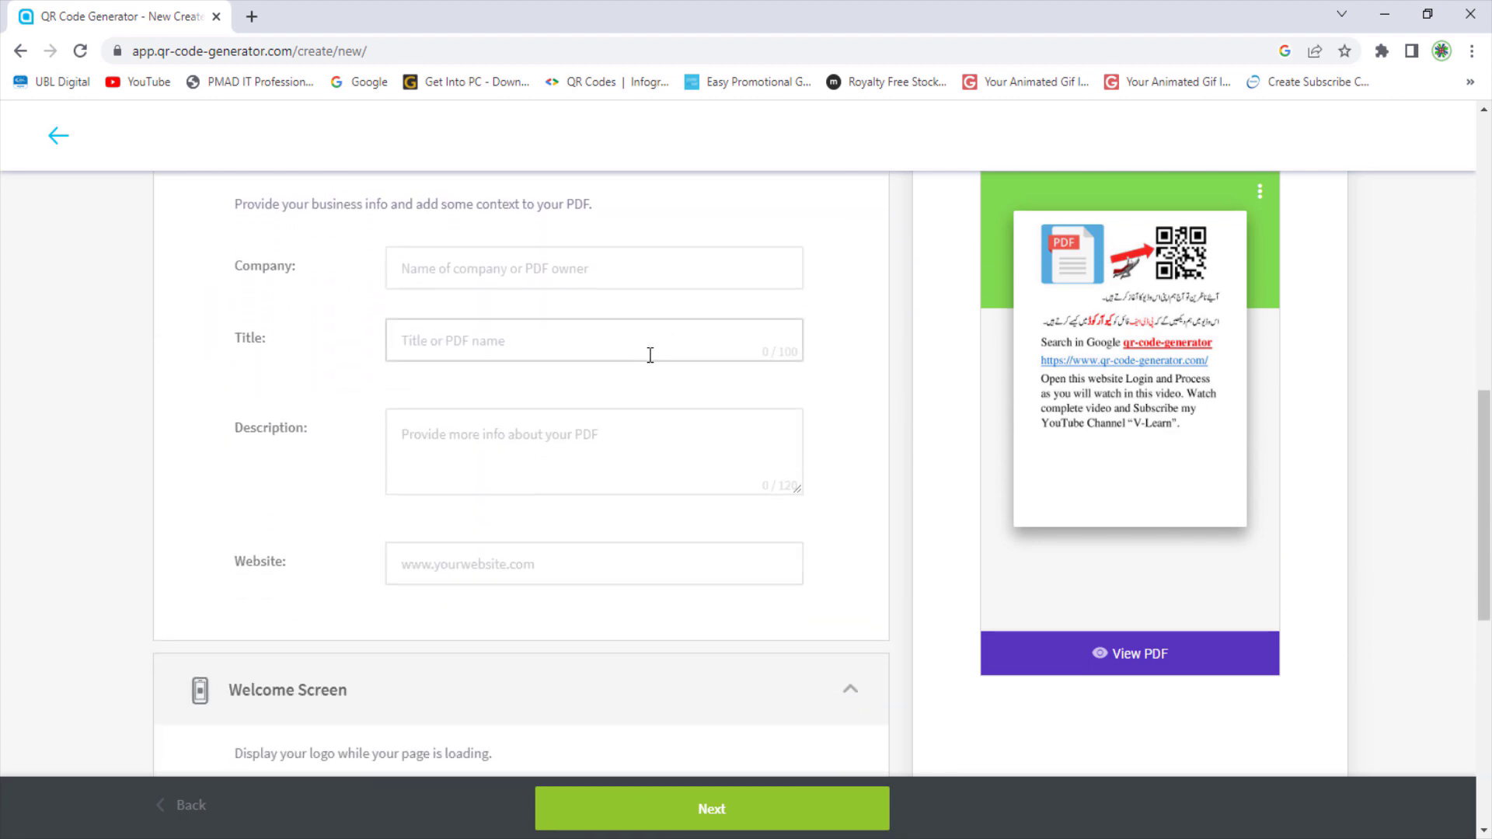
{"action": "scroll", "coordinate": [788, 510], "scroll_direction": "down", "scroll_amount": 1}
{"action": "scroll", "coordinate": [788, 510], "scroll_direction": "down", "scroll_amount": 3}
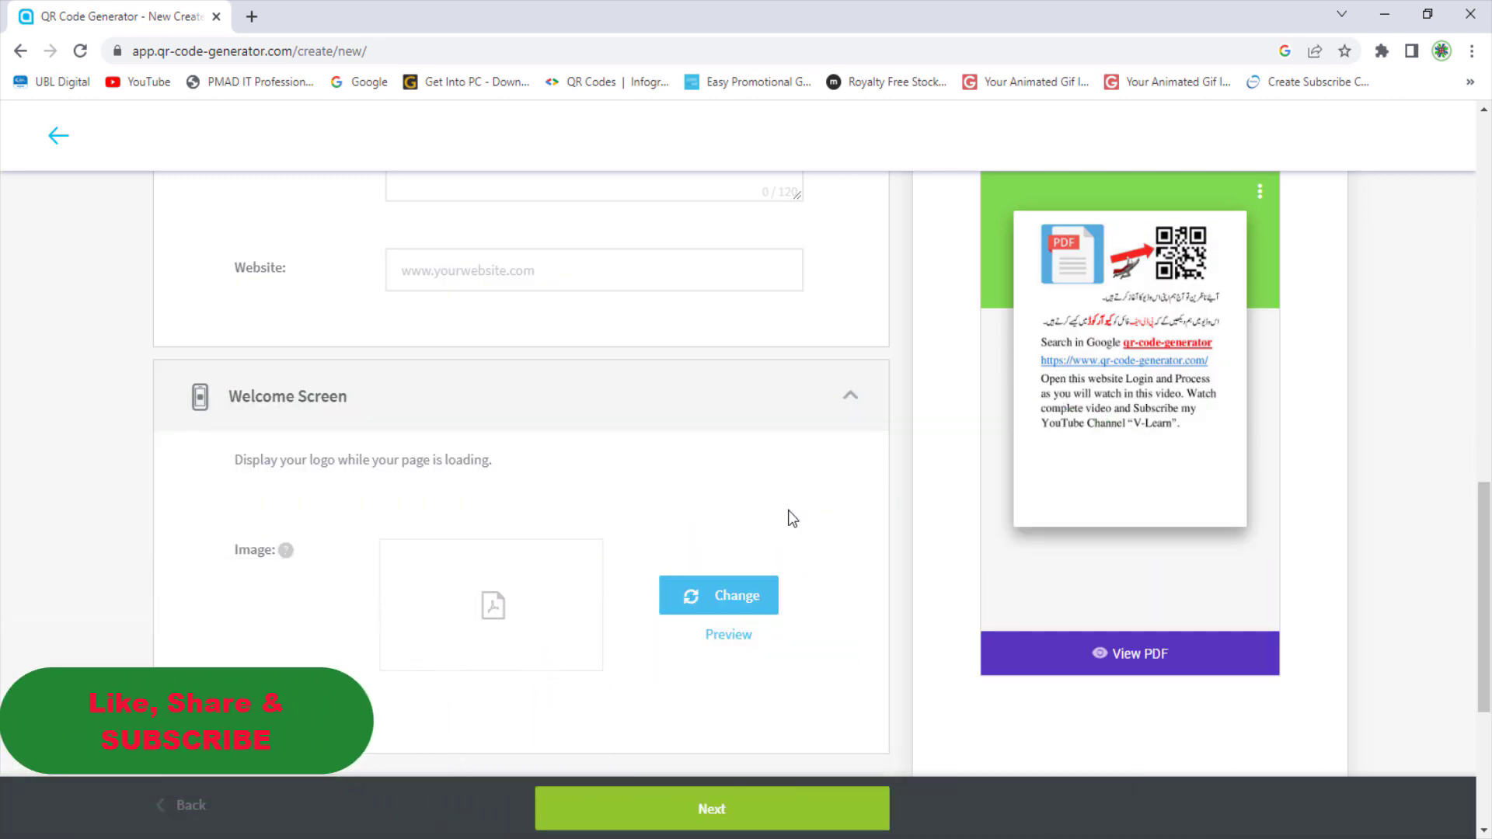
{"action": "left_click", "coordinate": [726, 600]}
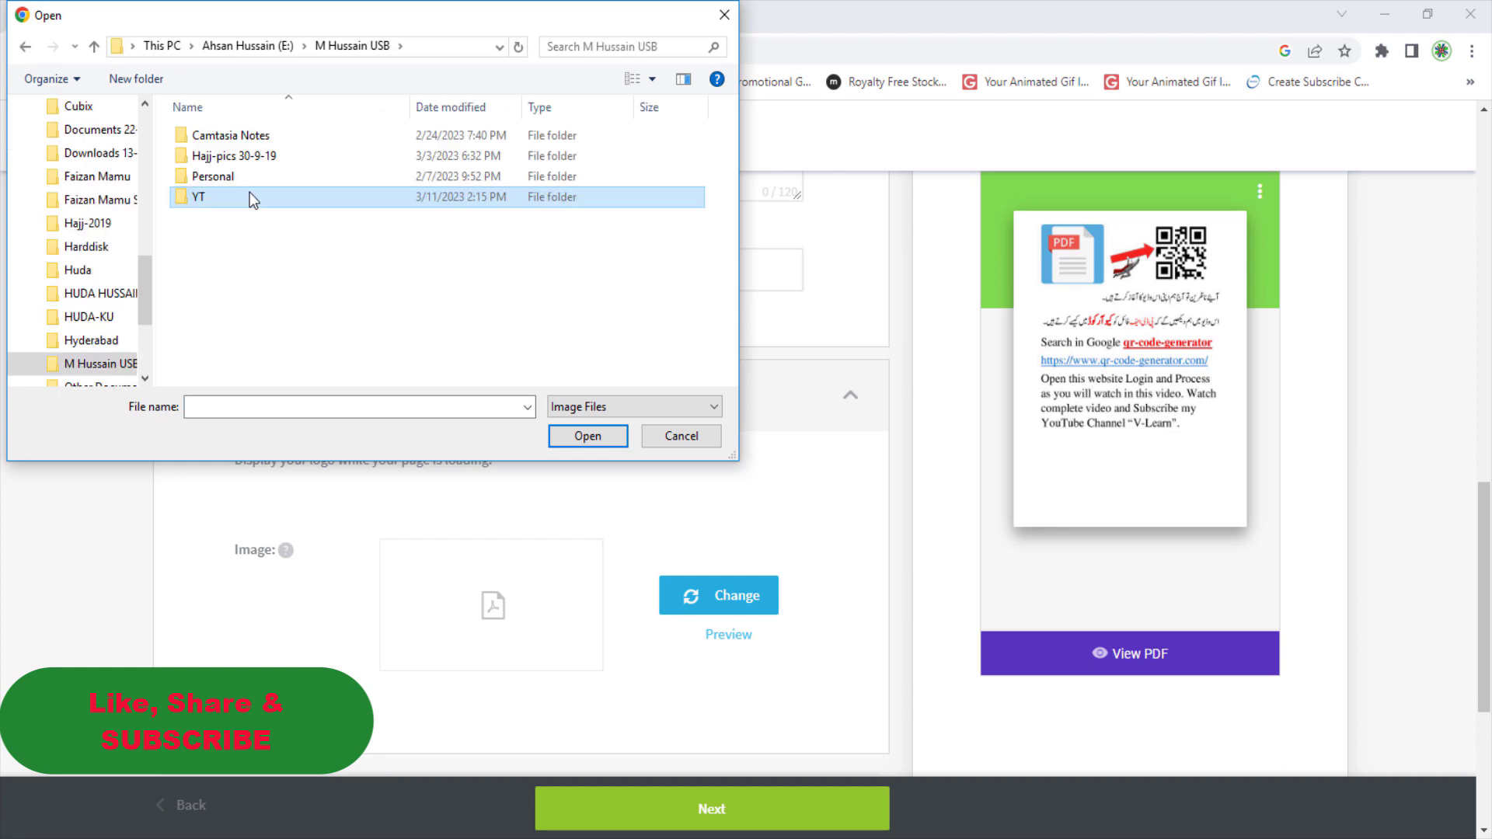
{"action": "double_click", "coordinate": [250, 195]}
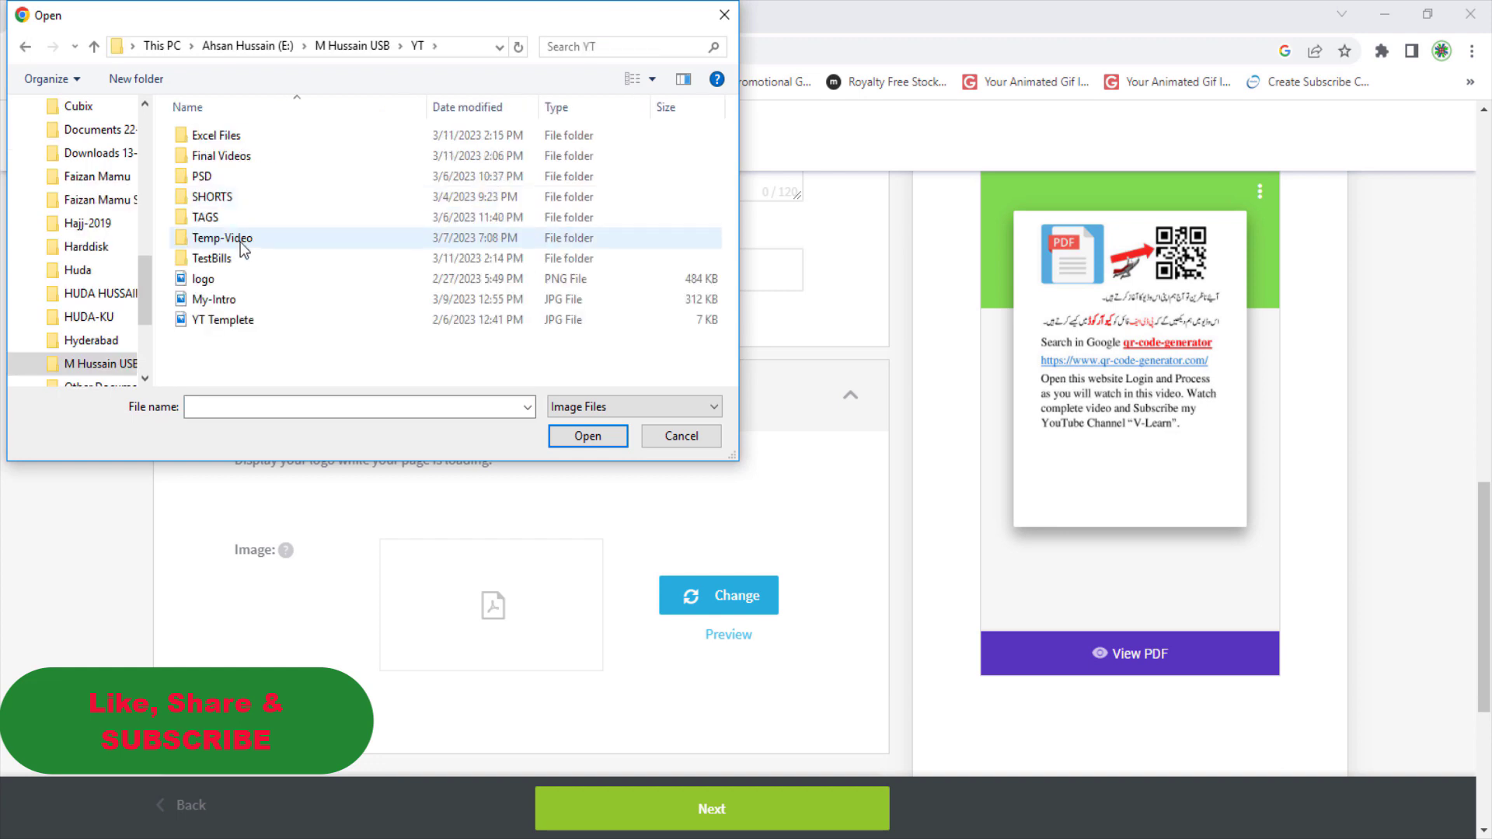
{"action": "double_click", "coordinate": [235, 283]}
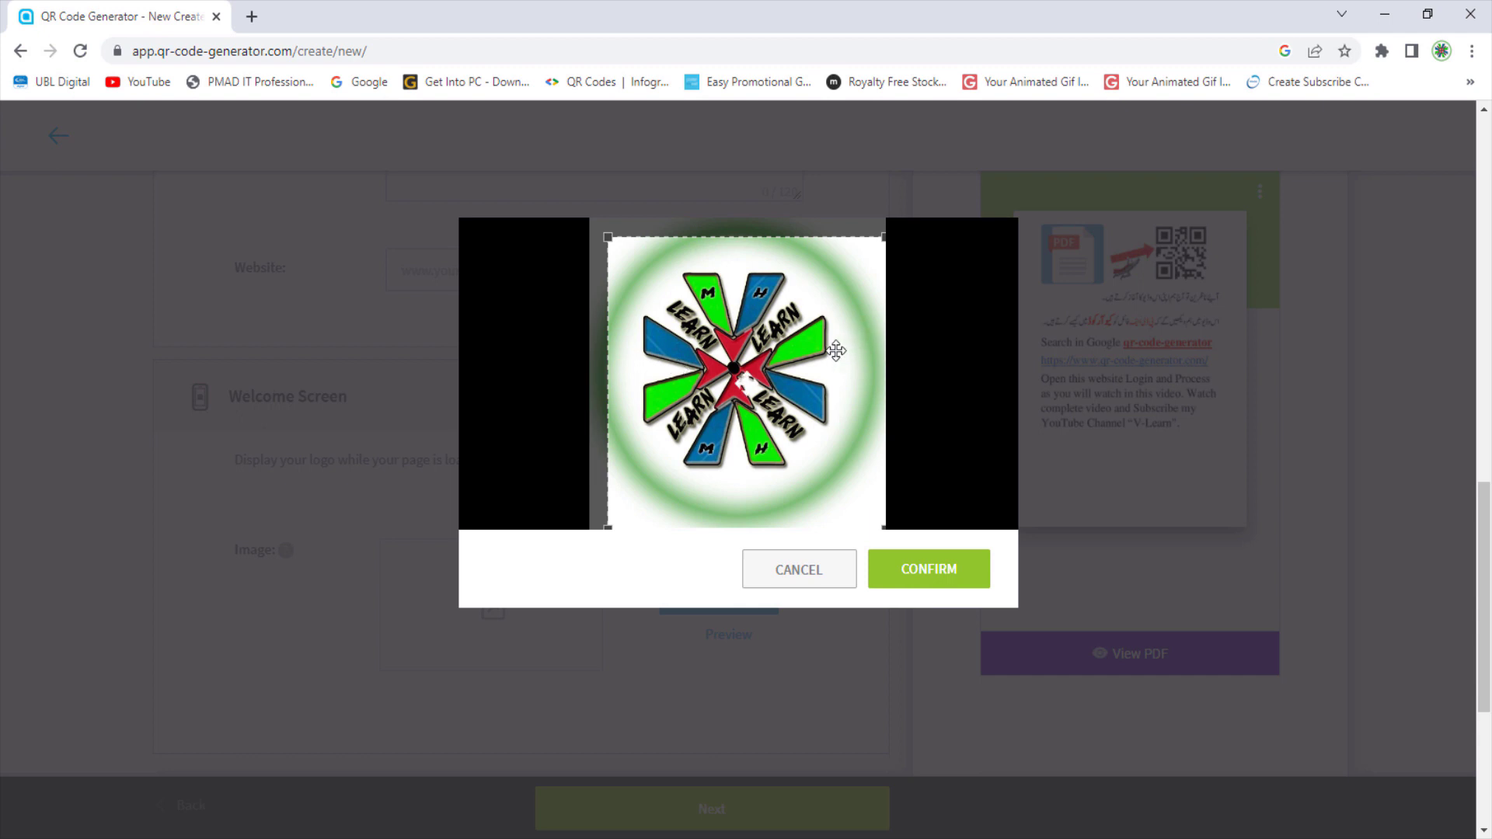
Step: Enlarge the crop area to take in almost the whole logo, confirm it and proceed to the QR code design
{"action": "left_click_drag", "start_coordinate": [838, 351], "coordinate": [831, 347]}
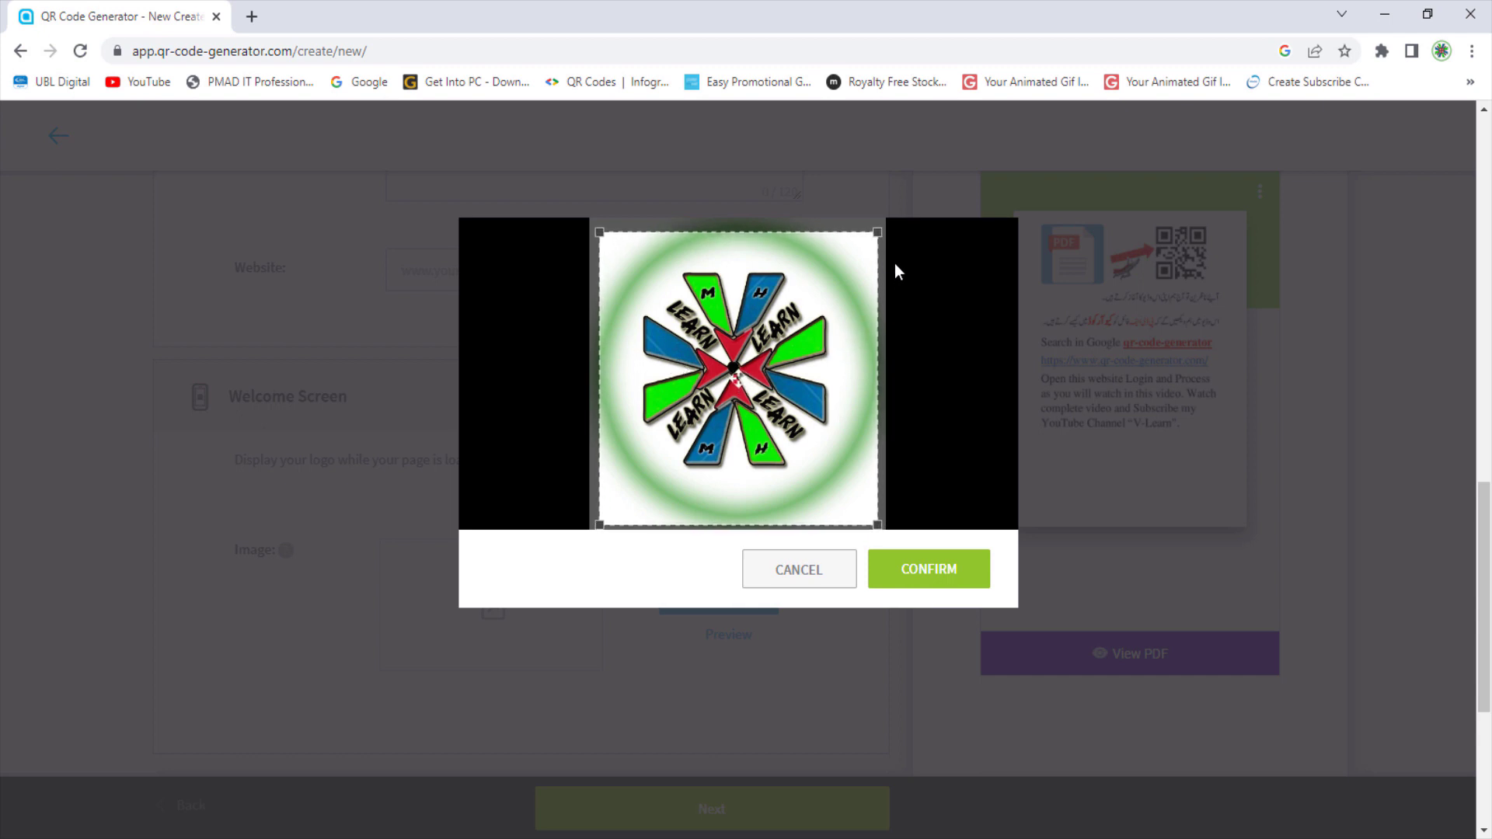
{"action": "left_click_drag", "start_coordinate": [877, 243], "coordinate": [883, 228]}
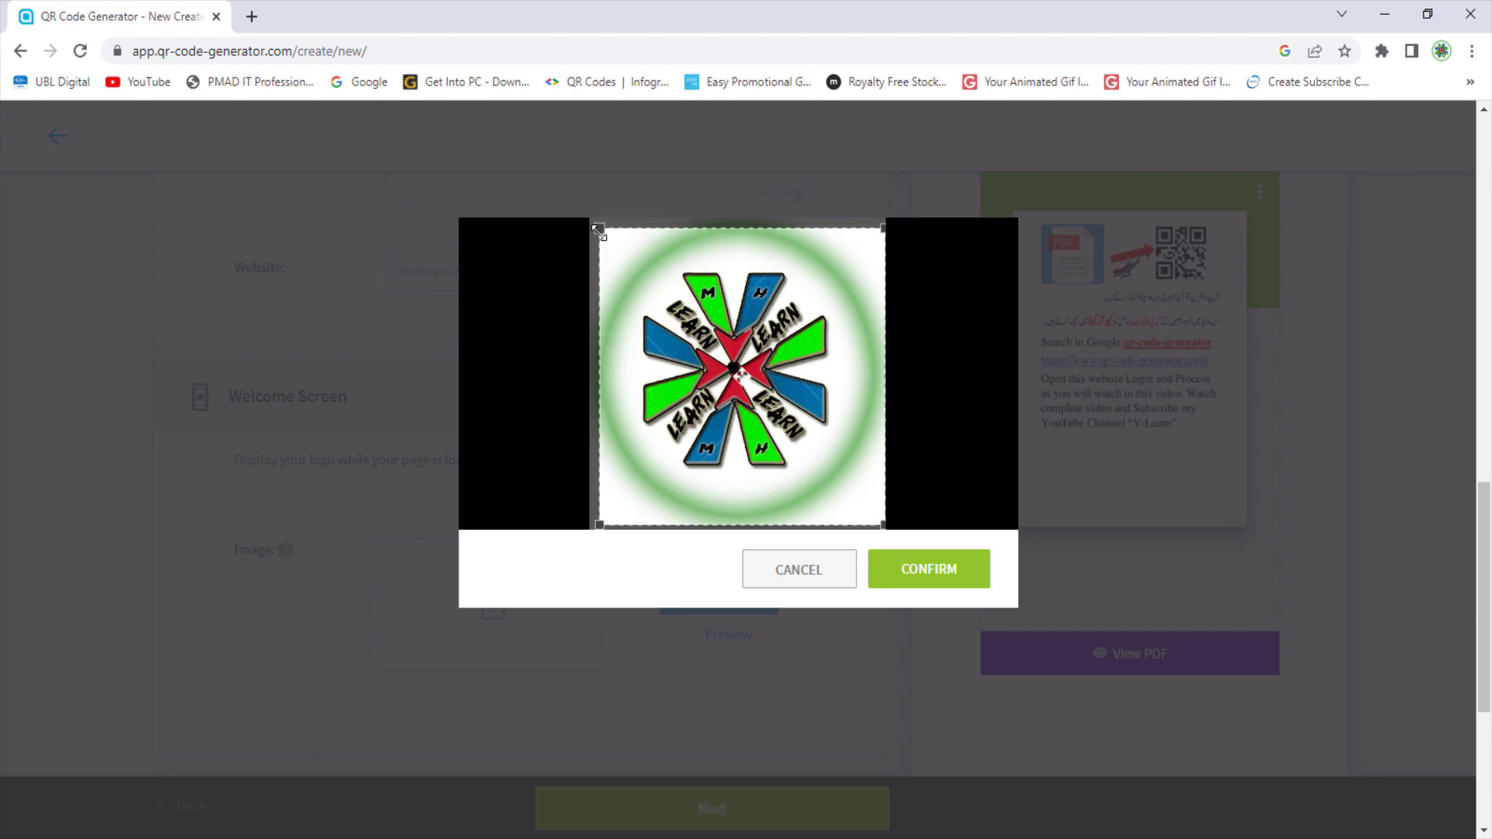
{"action": "left_click_drag", "start_coordinate": [598, 228], "coordinate": [590, 226]}
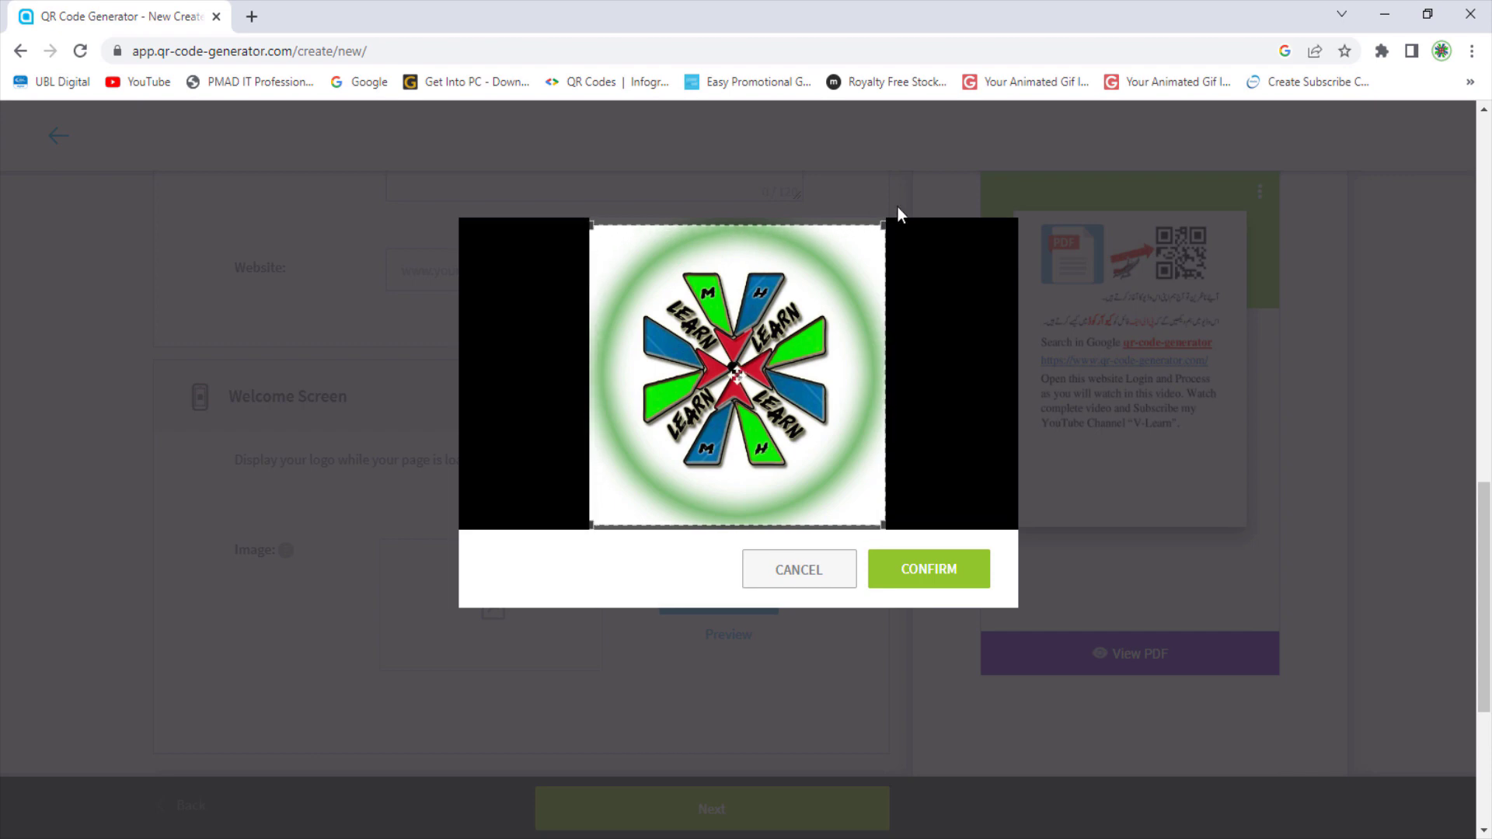
{"action": "left_click_drag", "start_coordinate": [884, 226], "coordinate": [888, 222]}
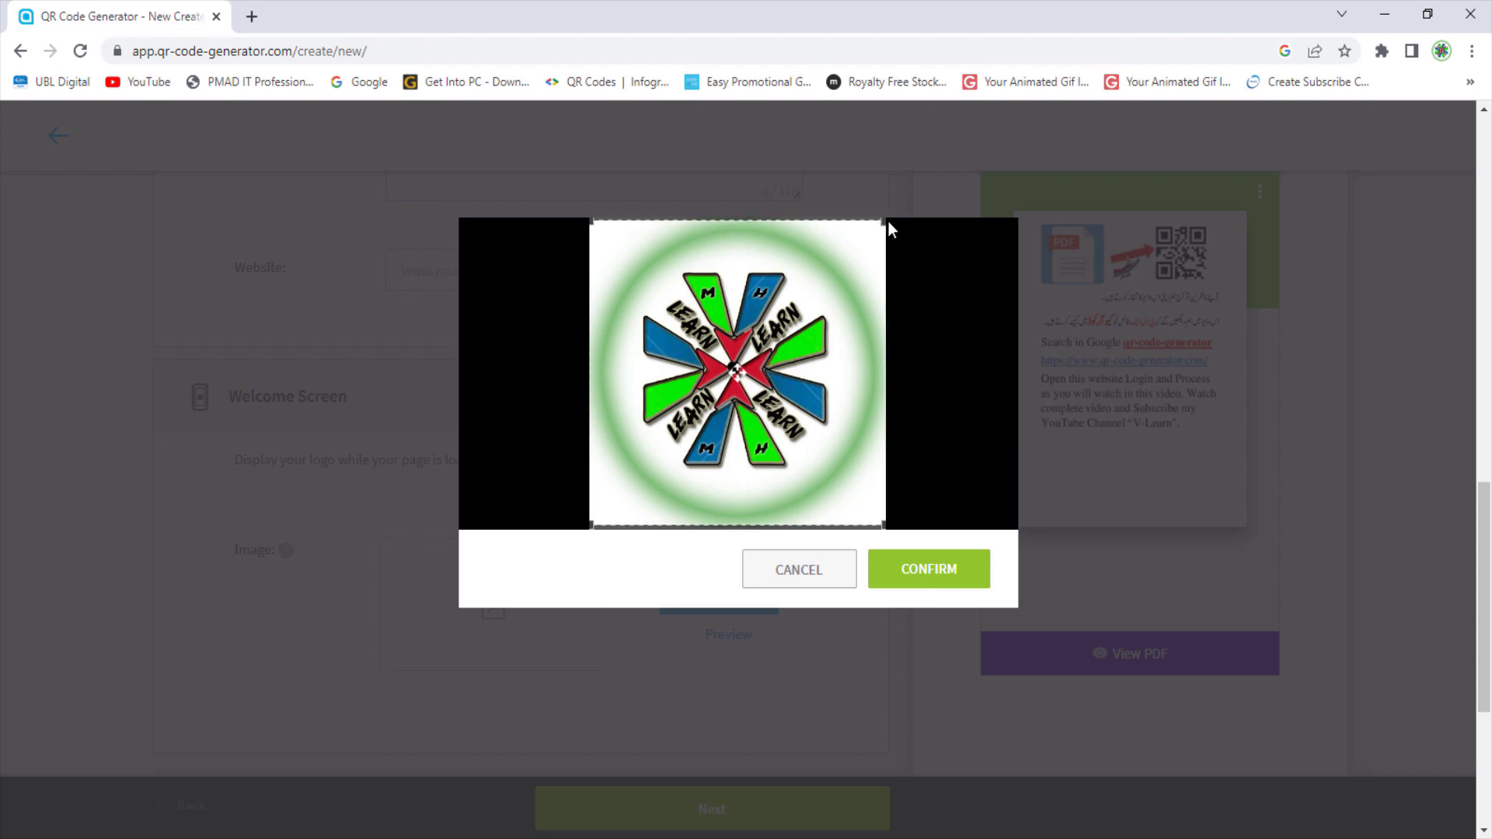
{"action": "left_click", "coordinate": [924, 582]}
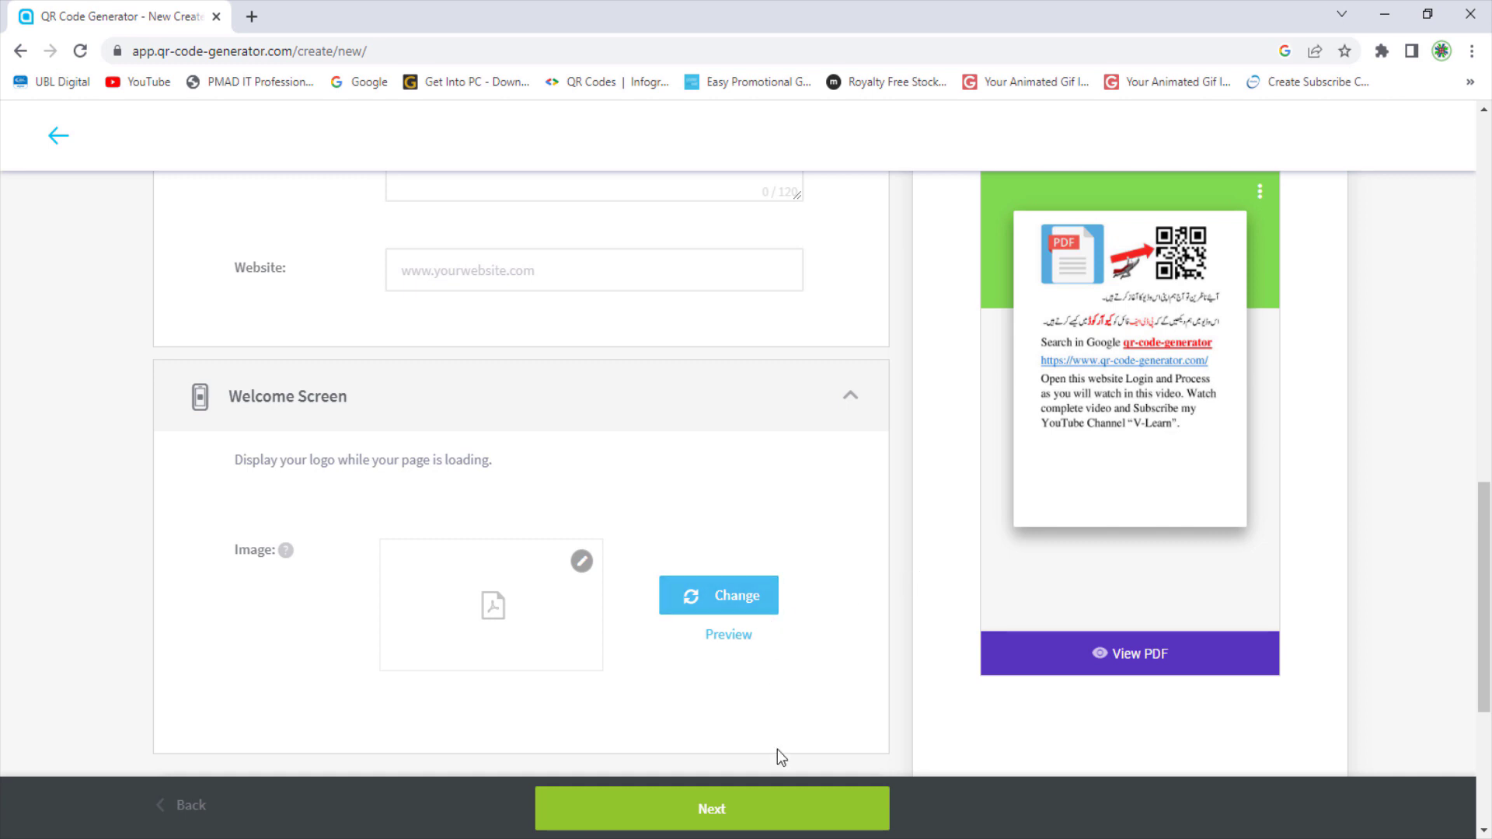
{"action": "left_click", "coordinate": [744, 830]}
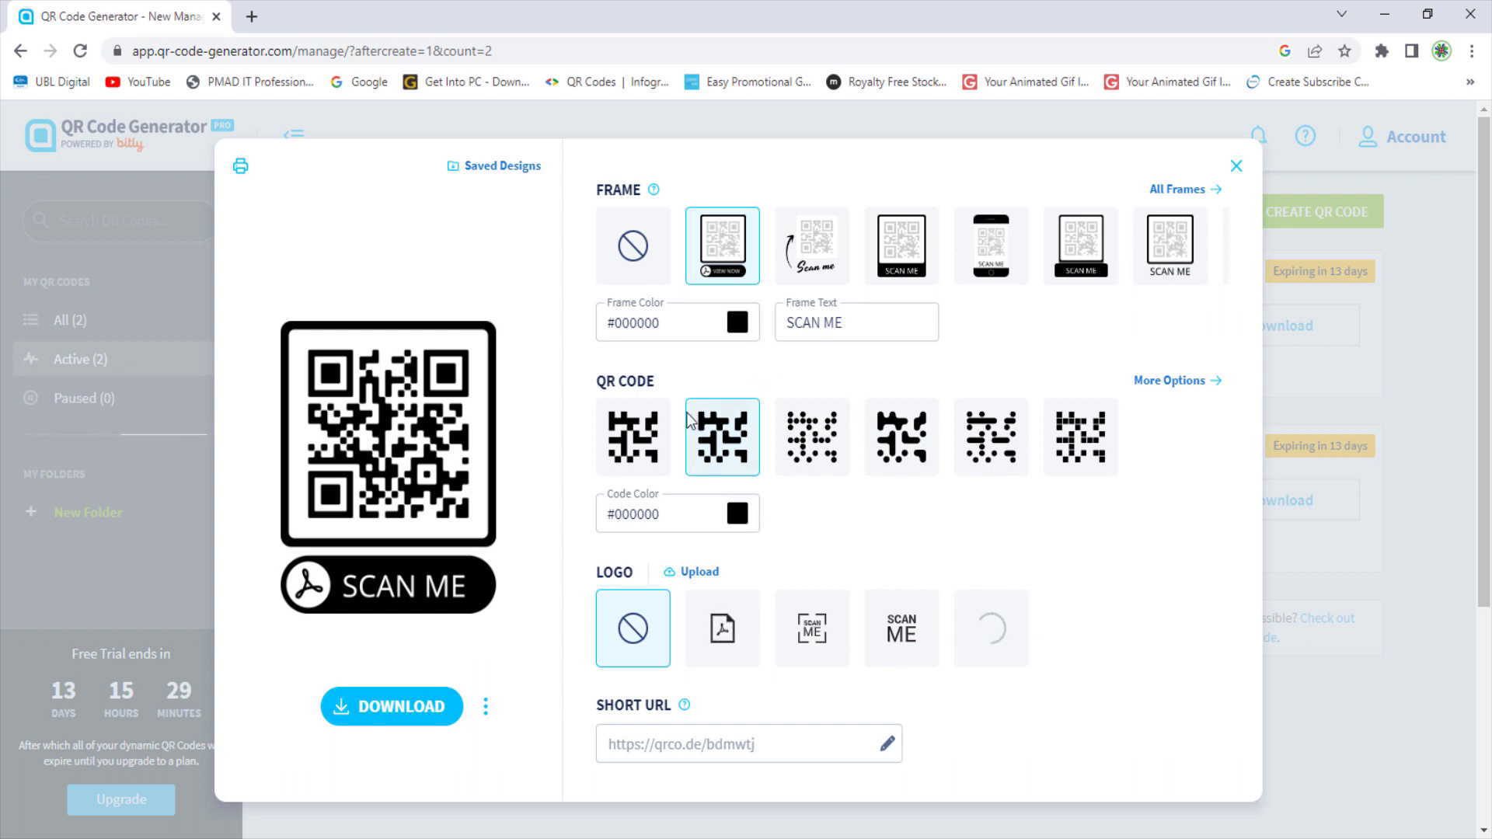
Step: Try the handwritten Scan me frame and no frame, and return to the rounded frame with the PDF icon label
{"action": "left_click", "coordinate": [824, 253]}
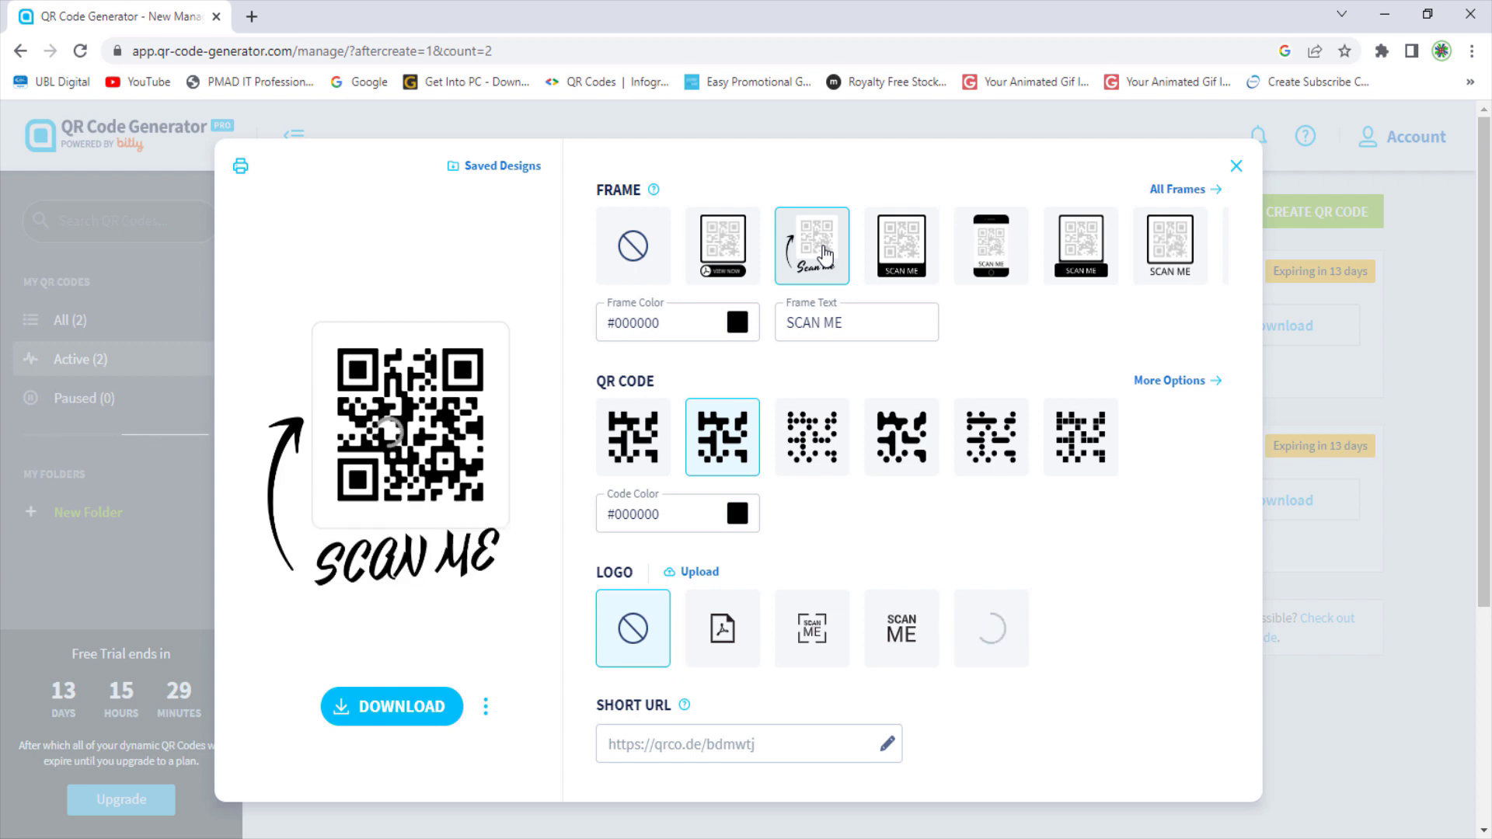
{"action": "left_click", "coordinate": [616, 247]}
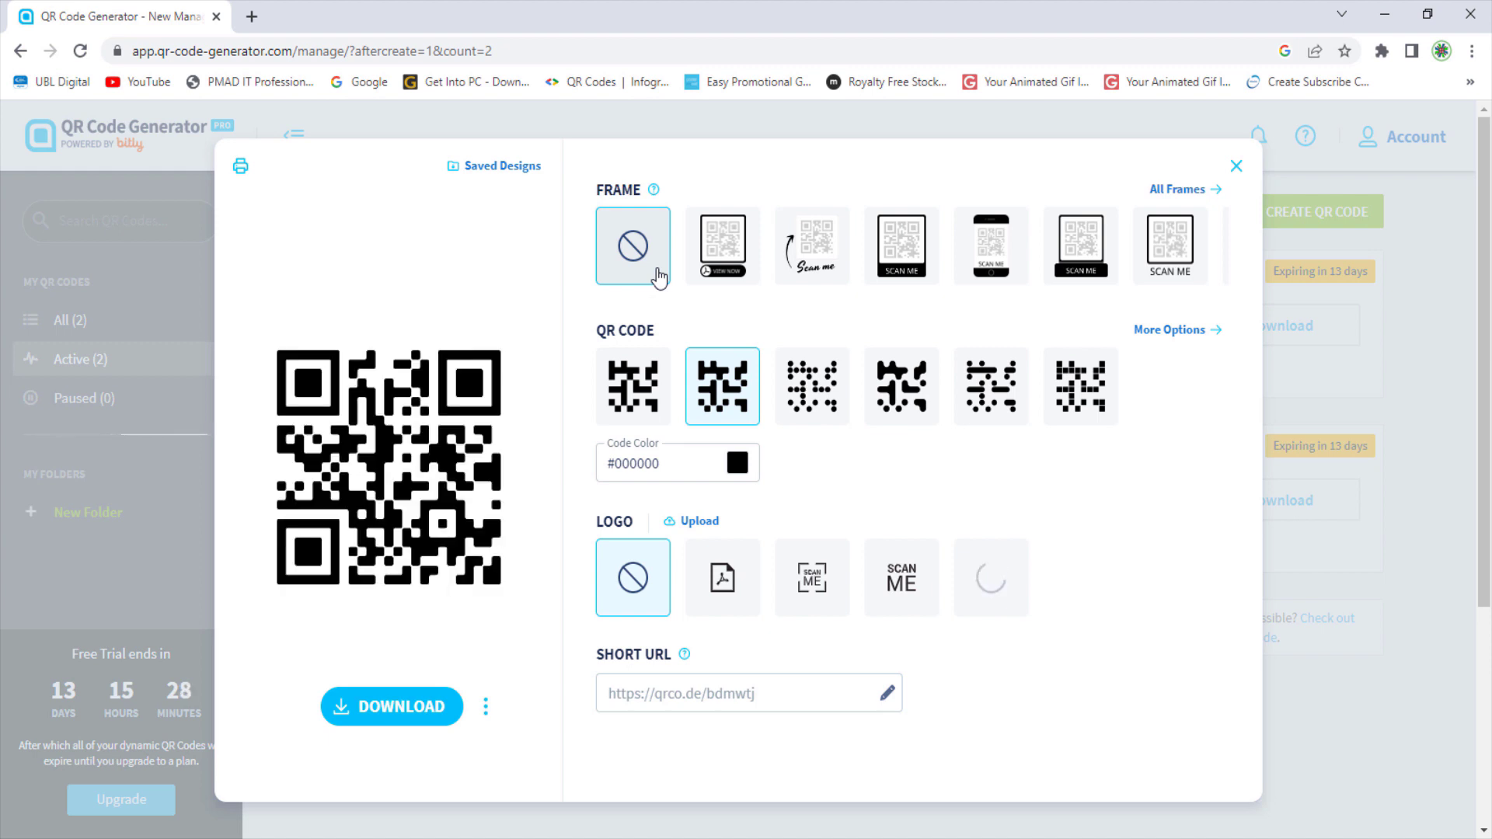
{"action": "left_click", "coordinate": [721, 272]}
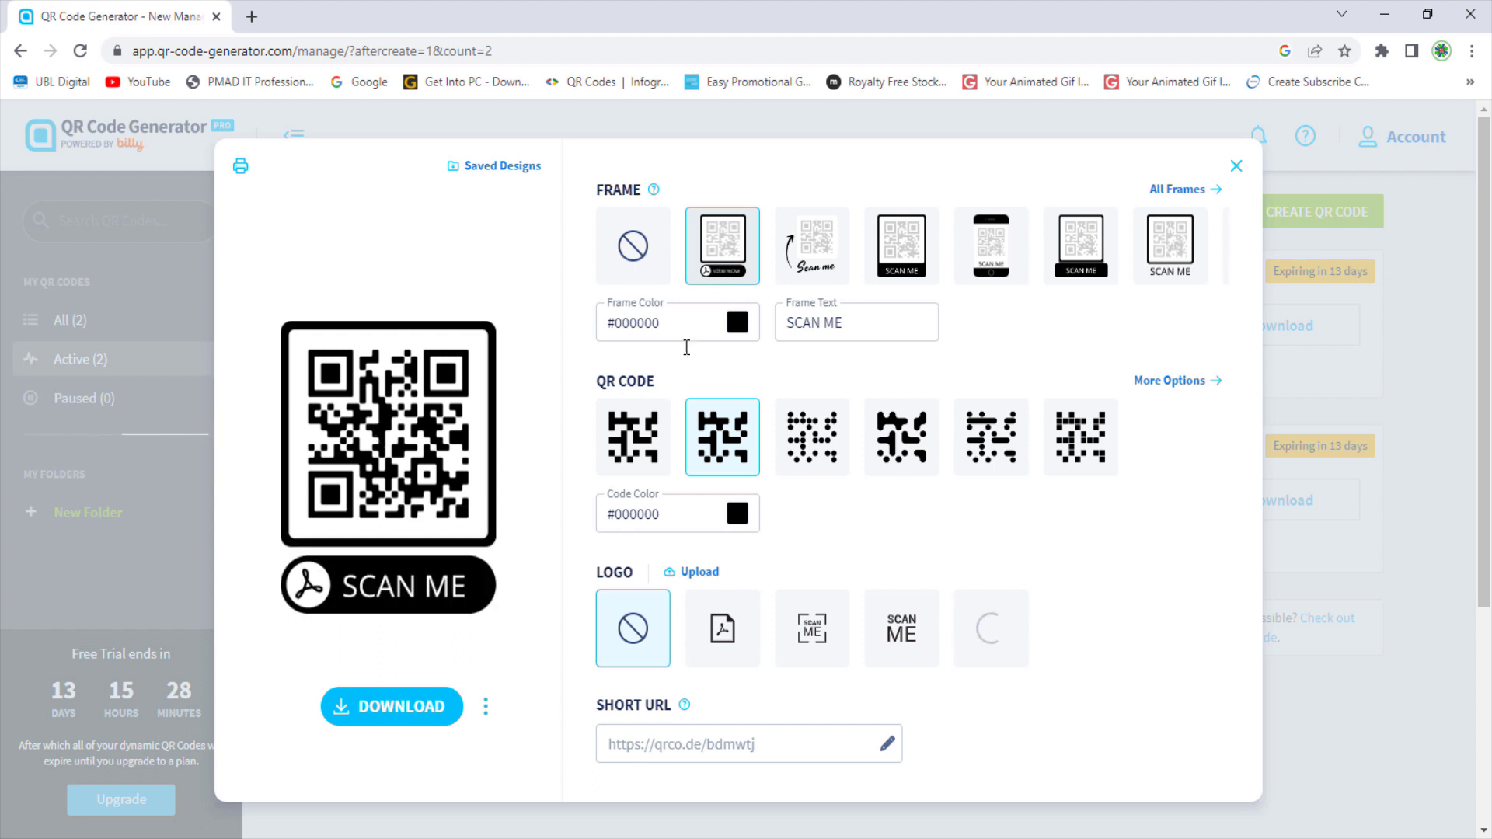
Step: Set the QR code color to blue #1B35E4 and add the uploaded round green logo to its center
{"action": "left_click", "coordinate": [736, 515]}
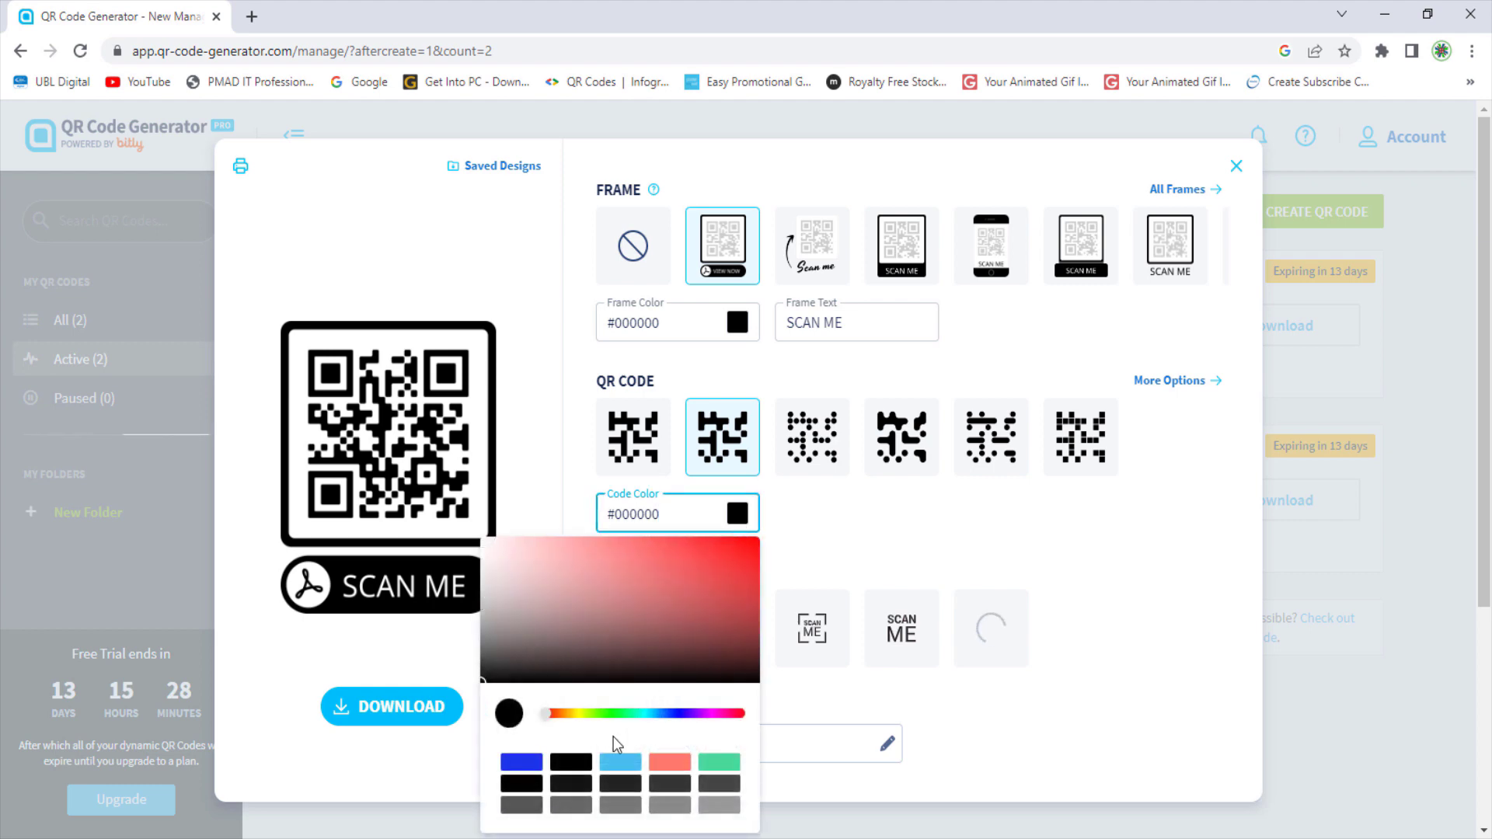
{"action": "left_click", "coordinate": [527, 765]}
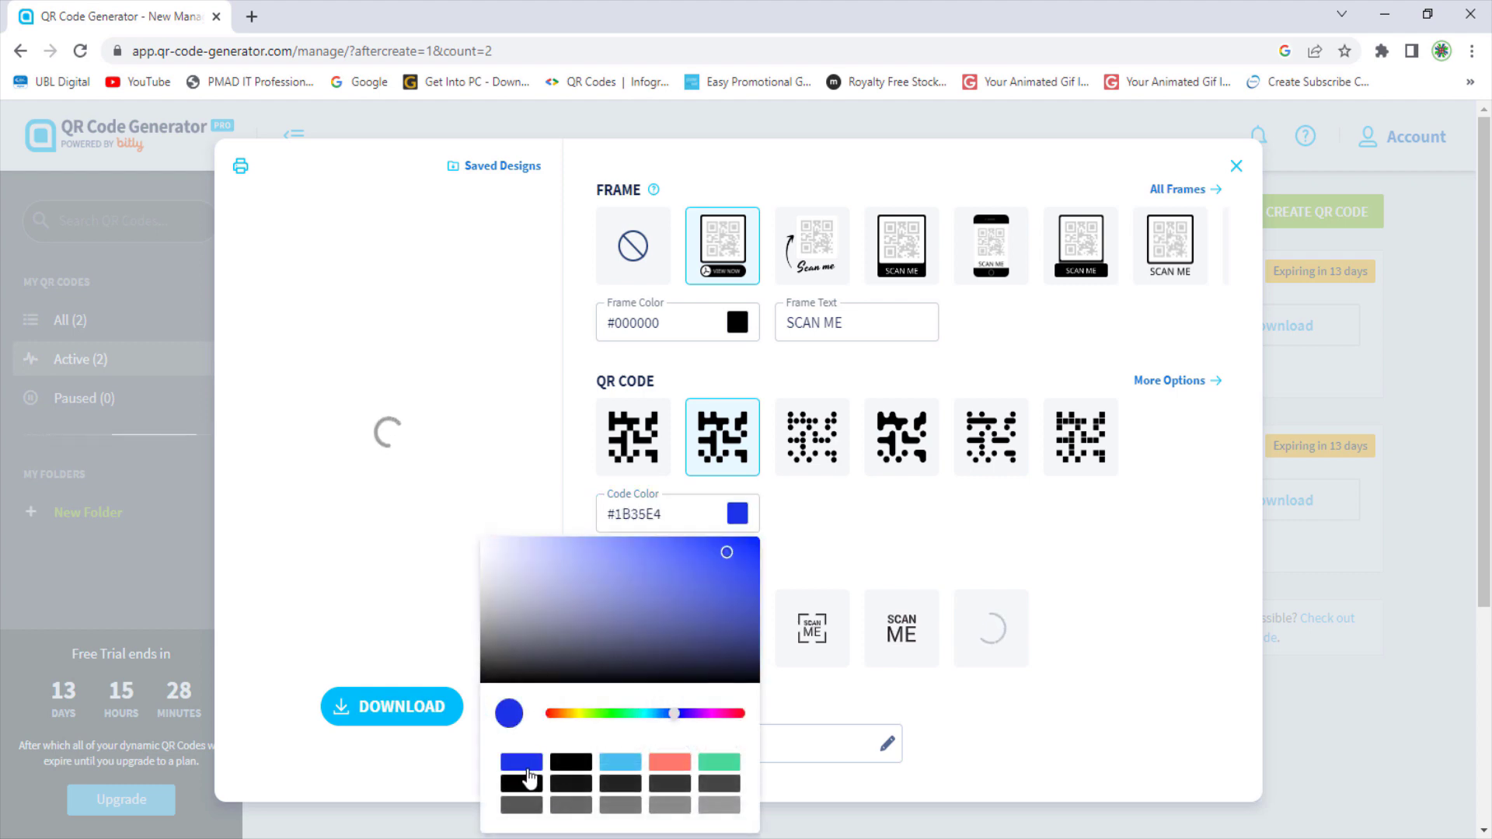
{"action": "left_click", "coordinate": [845, 536]}
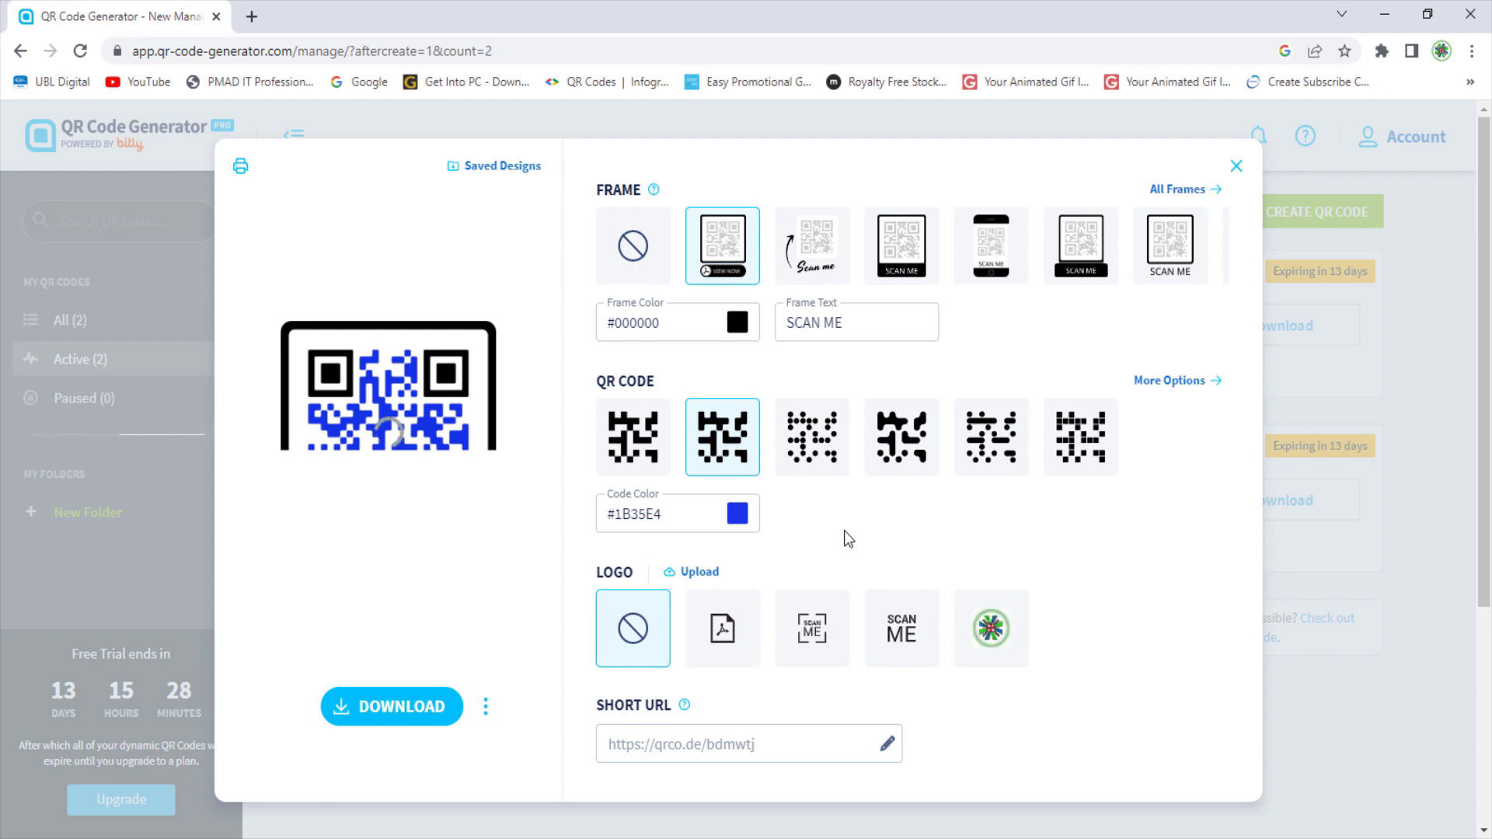
{"action": "left_click", "coordinate": [997, 636]}
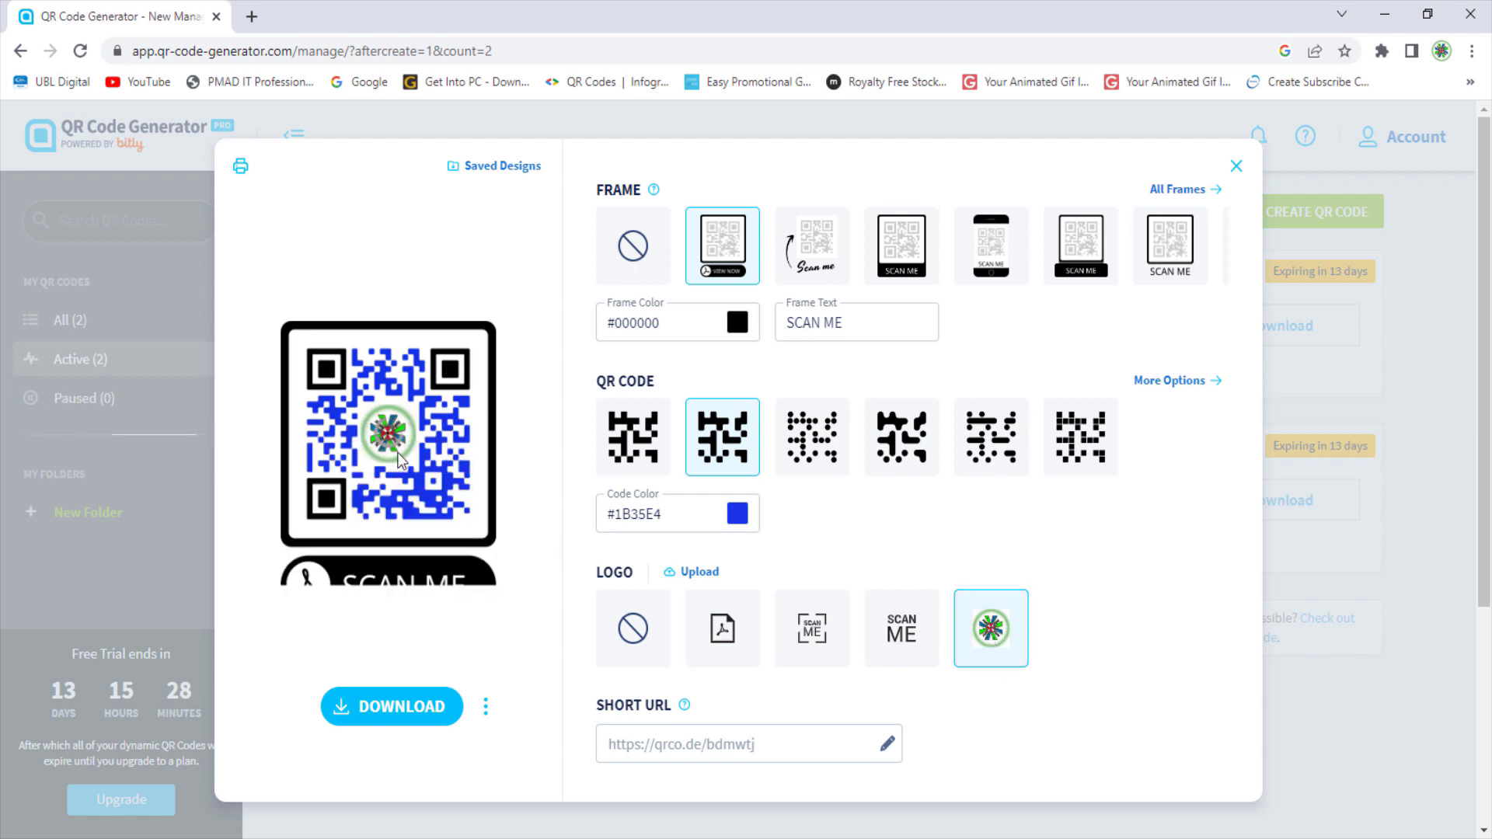
{"action": "mouse_move", "coordinate": [782, 761]}
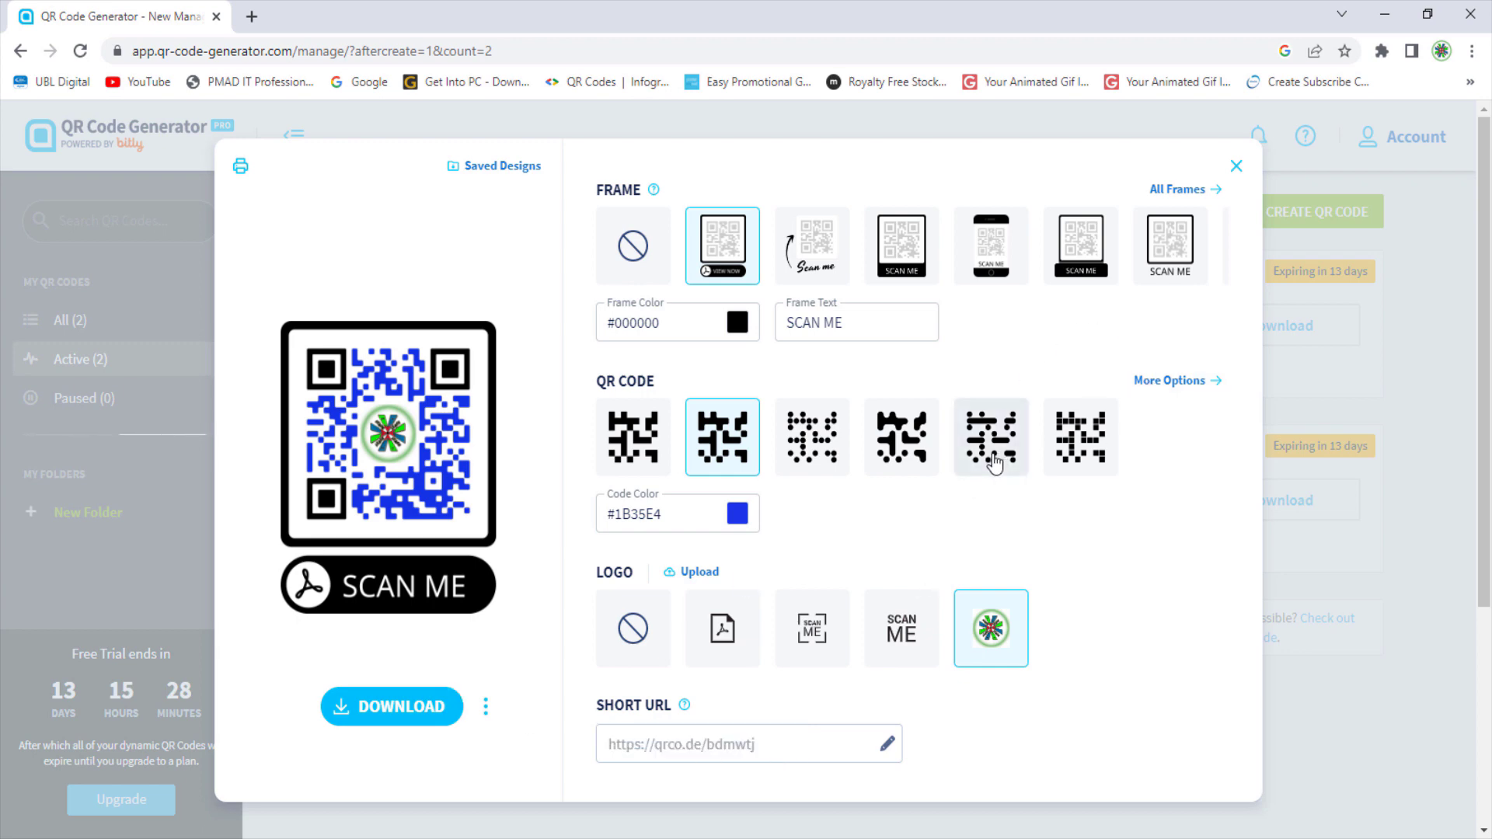
Step: Try the dotted QR code pattern, return to the rounded pattern and show the additional shape options
{"action": "left_click", "coordinate": [805, 452]}
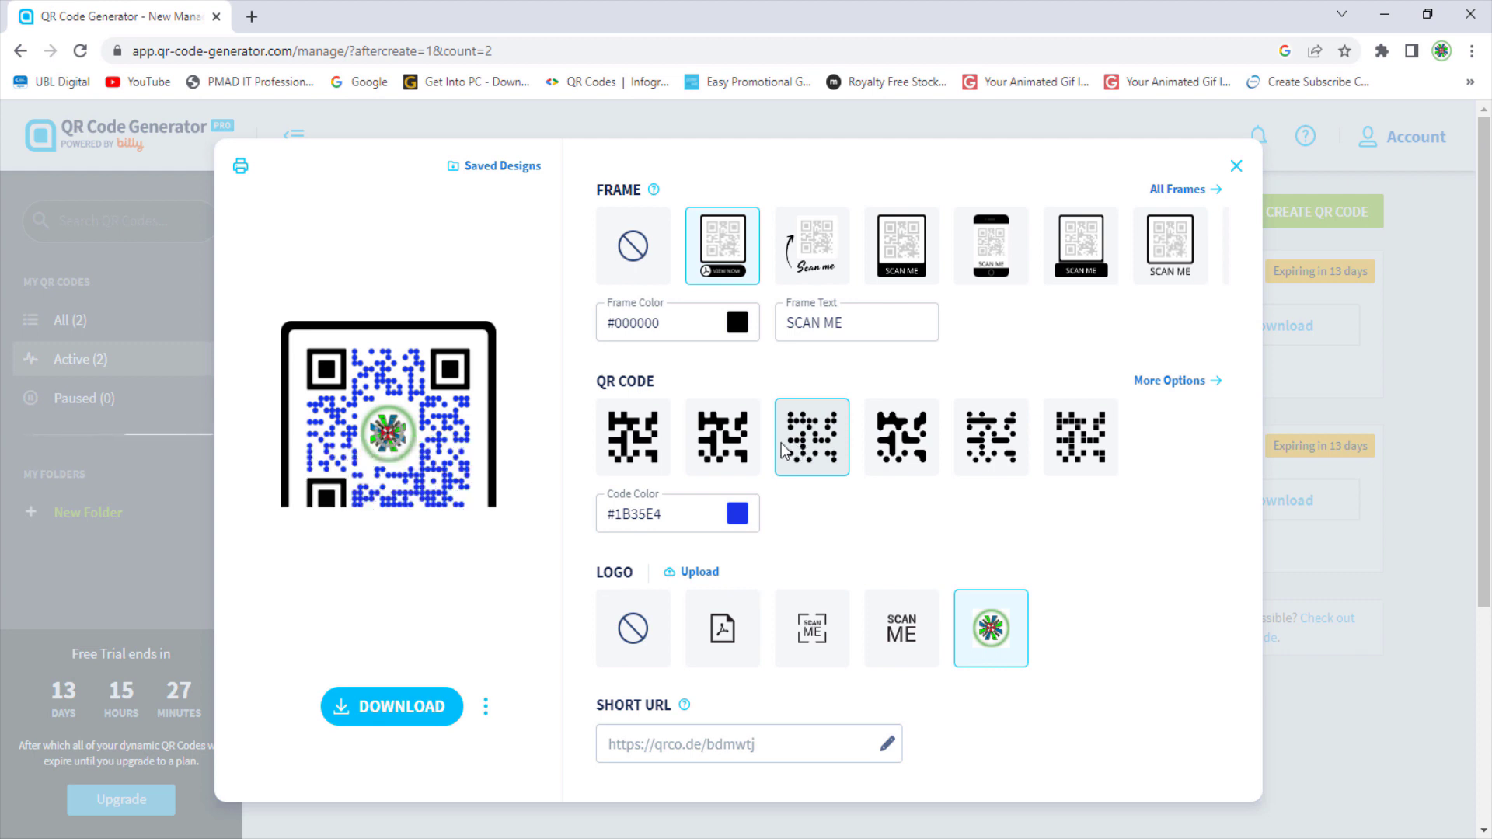
{"action": "left_click", "coordinate": [731, 454]}
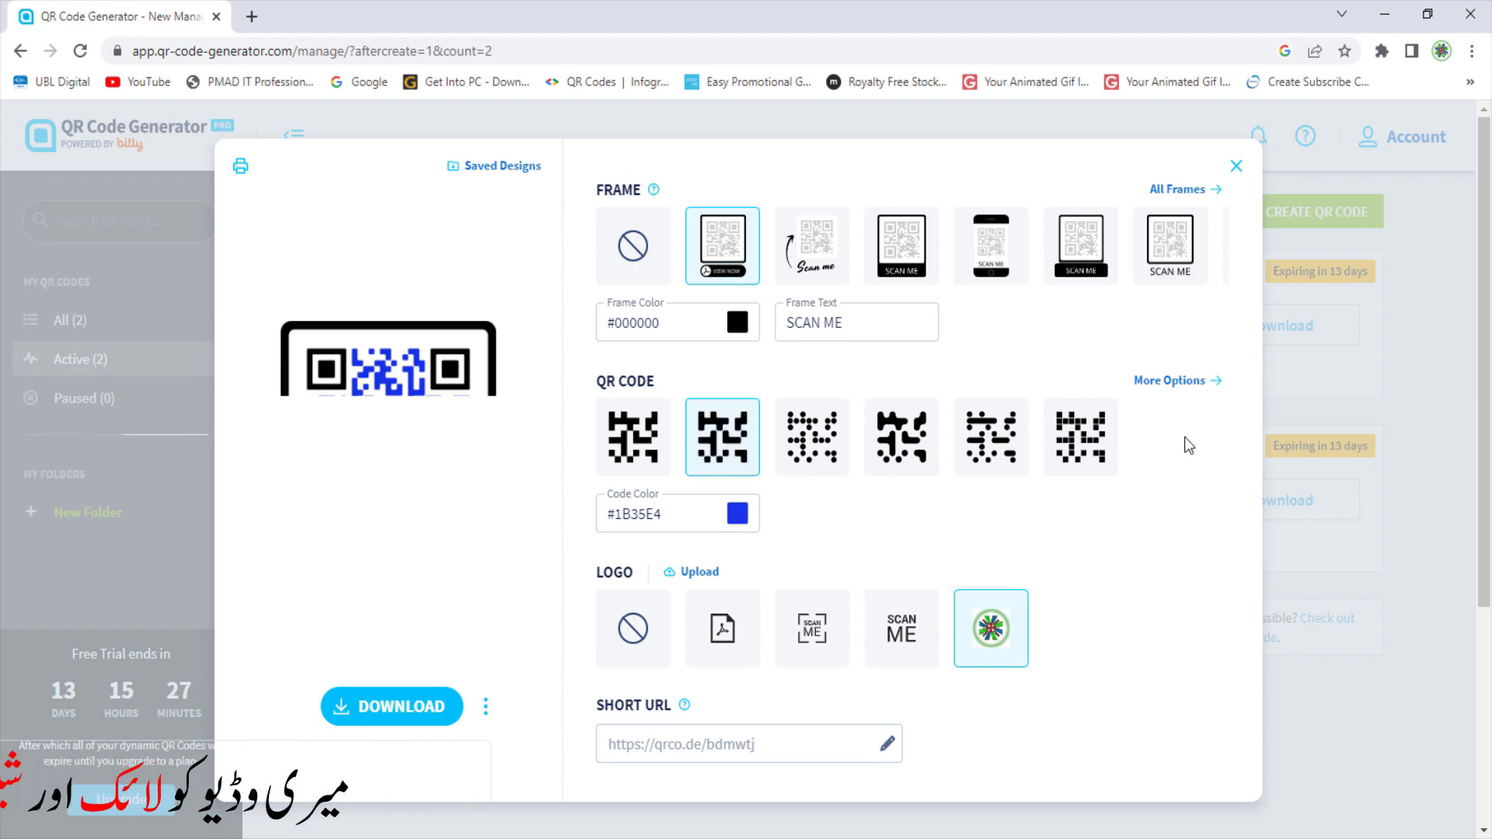
{"action": "left_click", "coordinate": [1187, 381]}
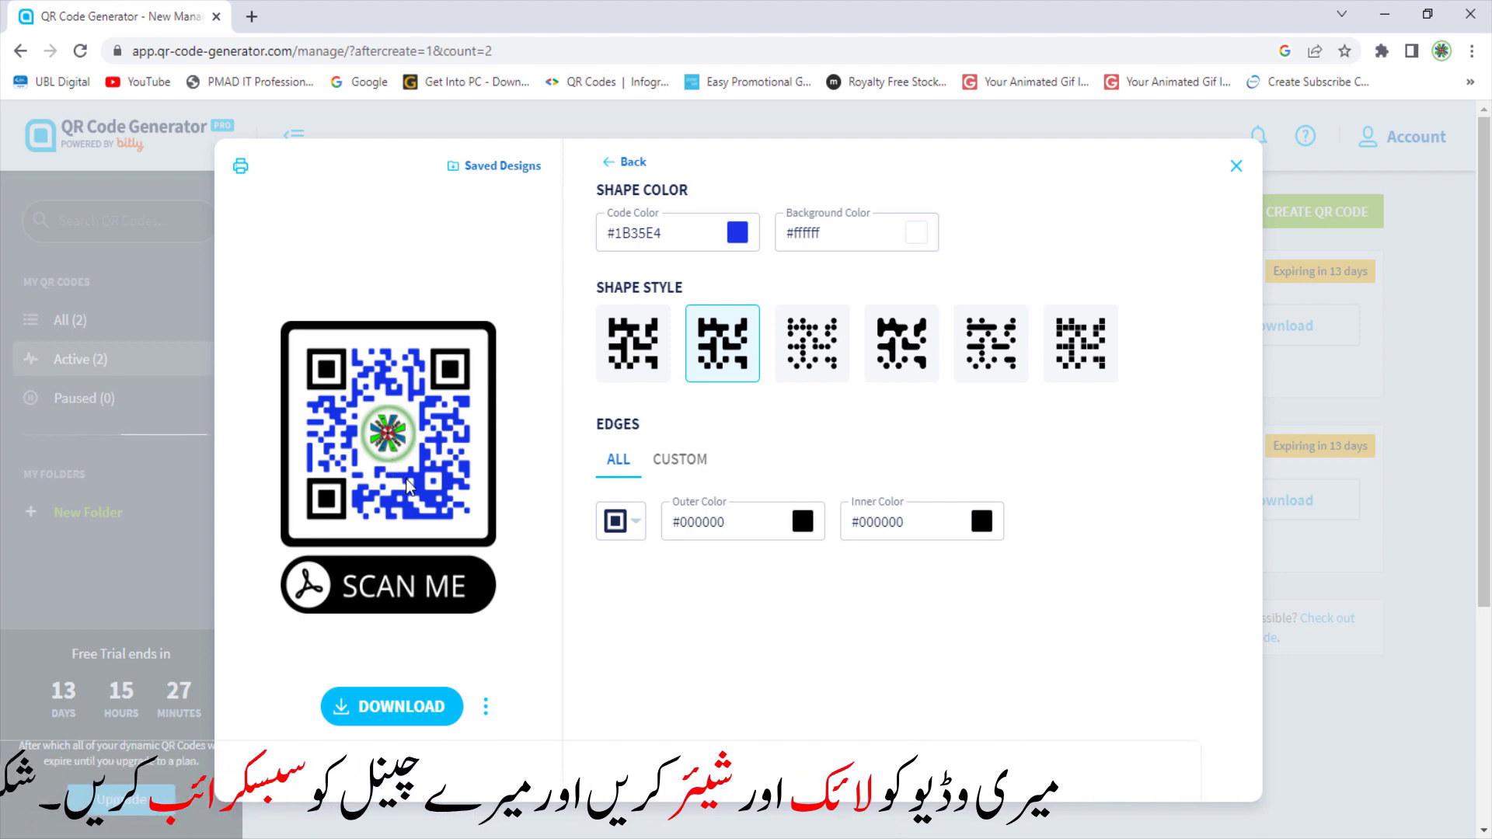
Step: Download the finished QR code and show the My_PDF.png file in its folder
{"action": "left_click", "coordinate": [421, 709]}
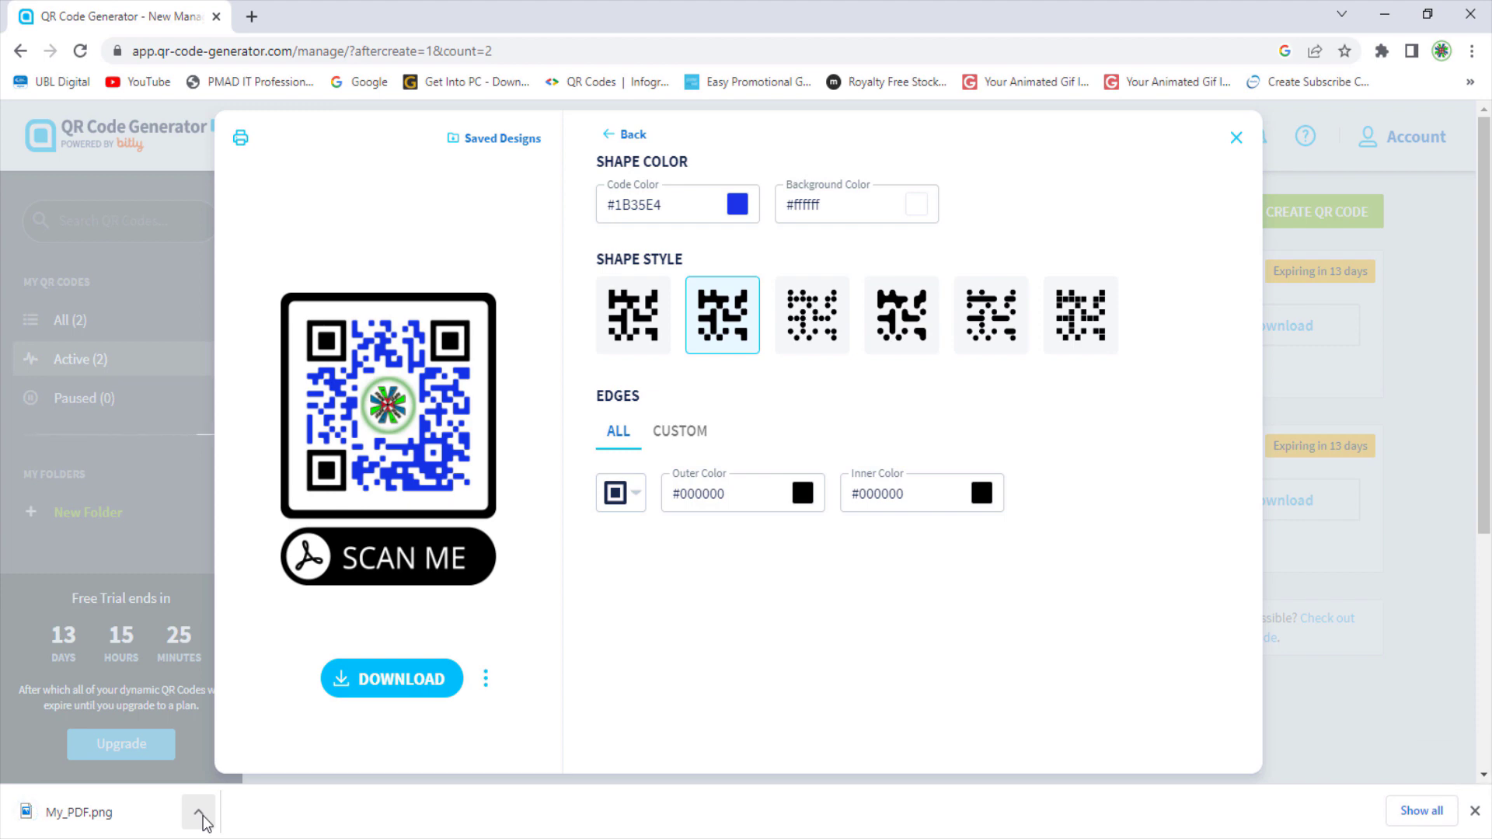
{"action": "left_click", "coordinate": [203, 815]}
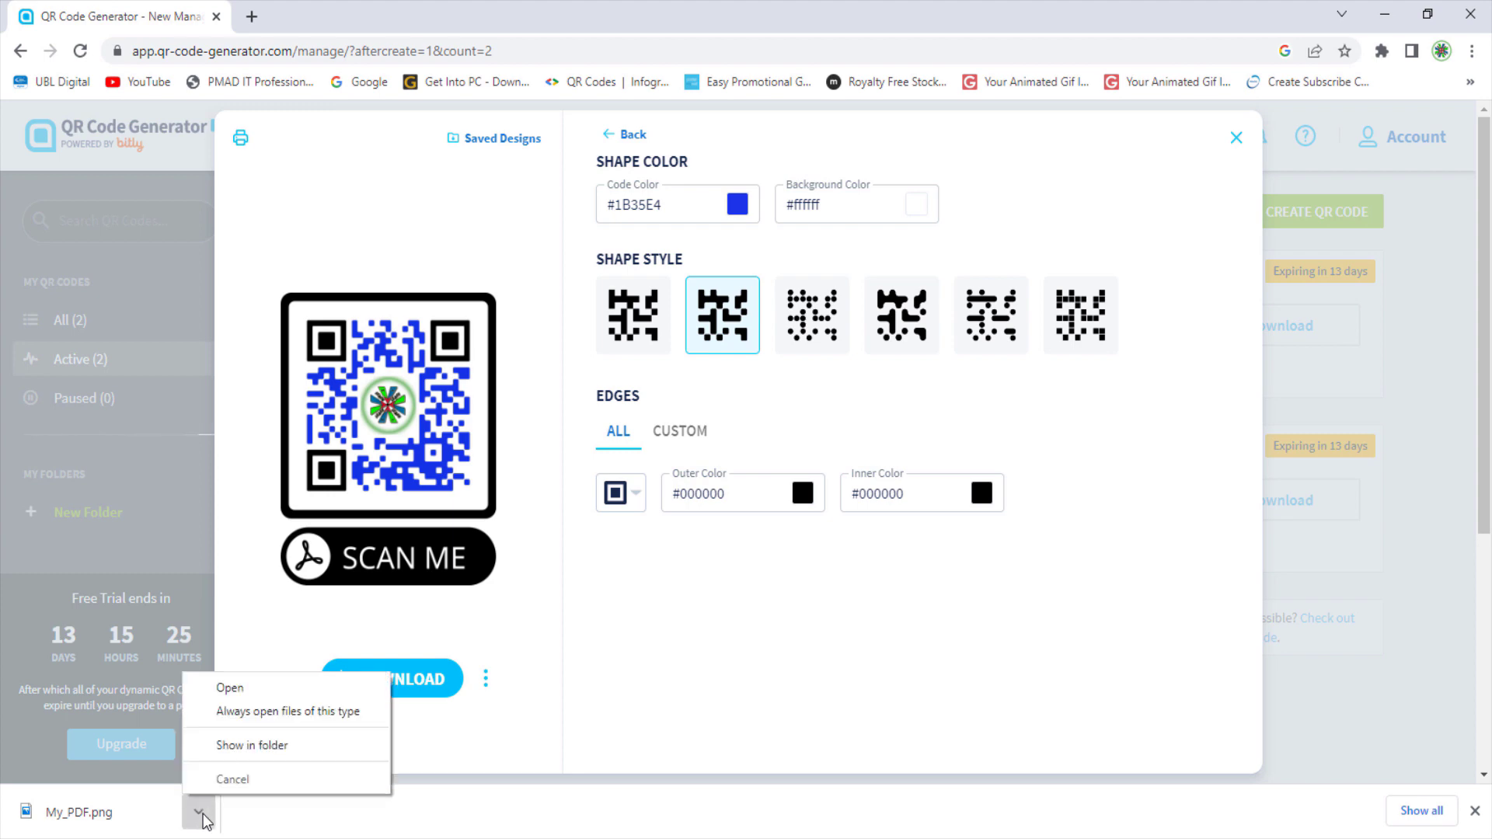
{"action": "left_click", "coordinate": [241, 744]}
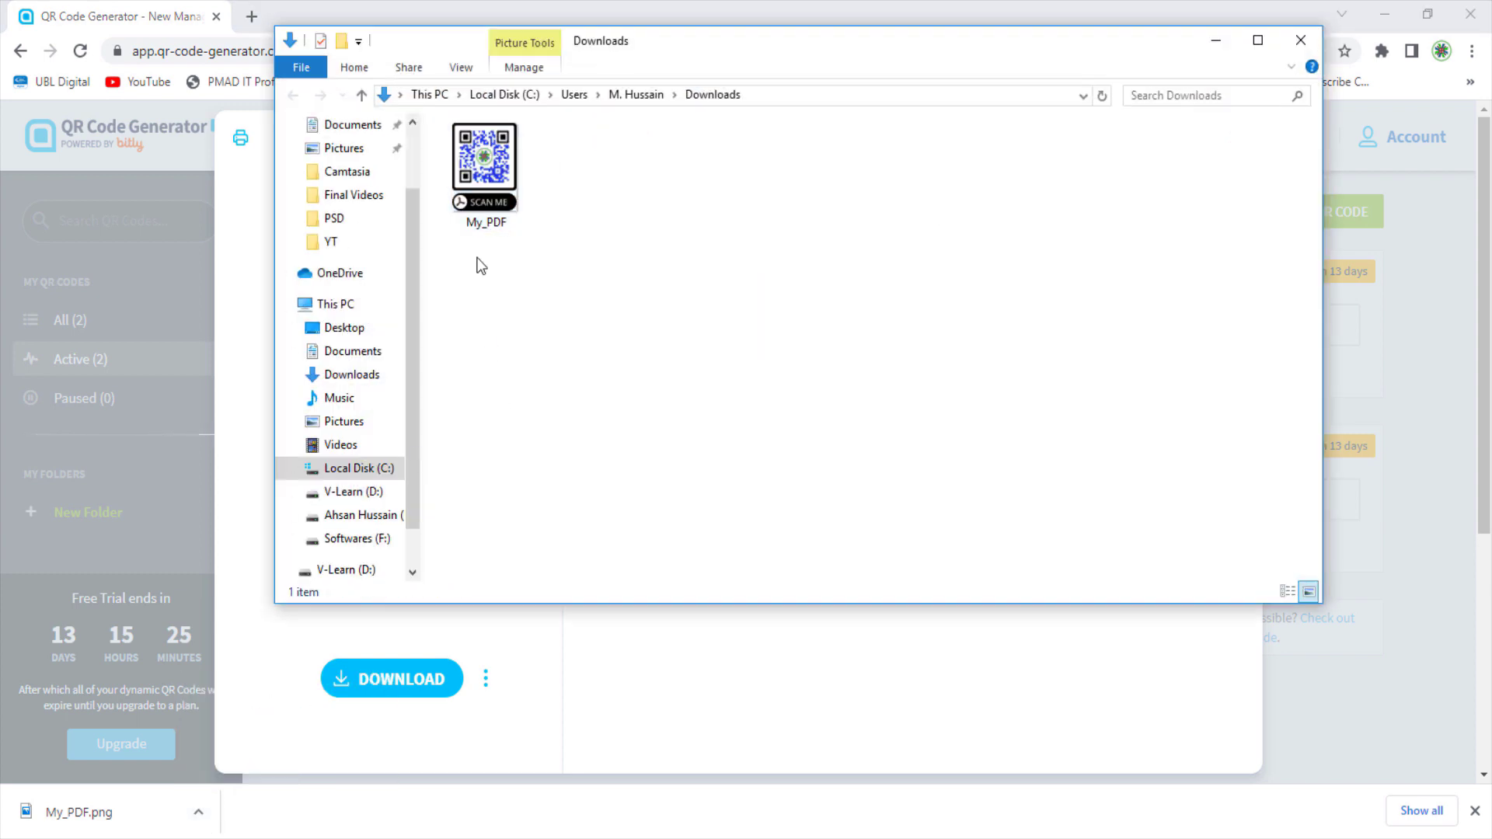
Step: Open the My_PDF image for scanning and launch the Qr Barcode Scanner app on the phone
{"action": "double_click", "coordinate": [487, 151]}
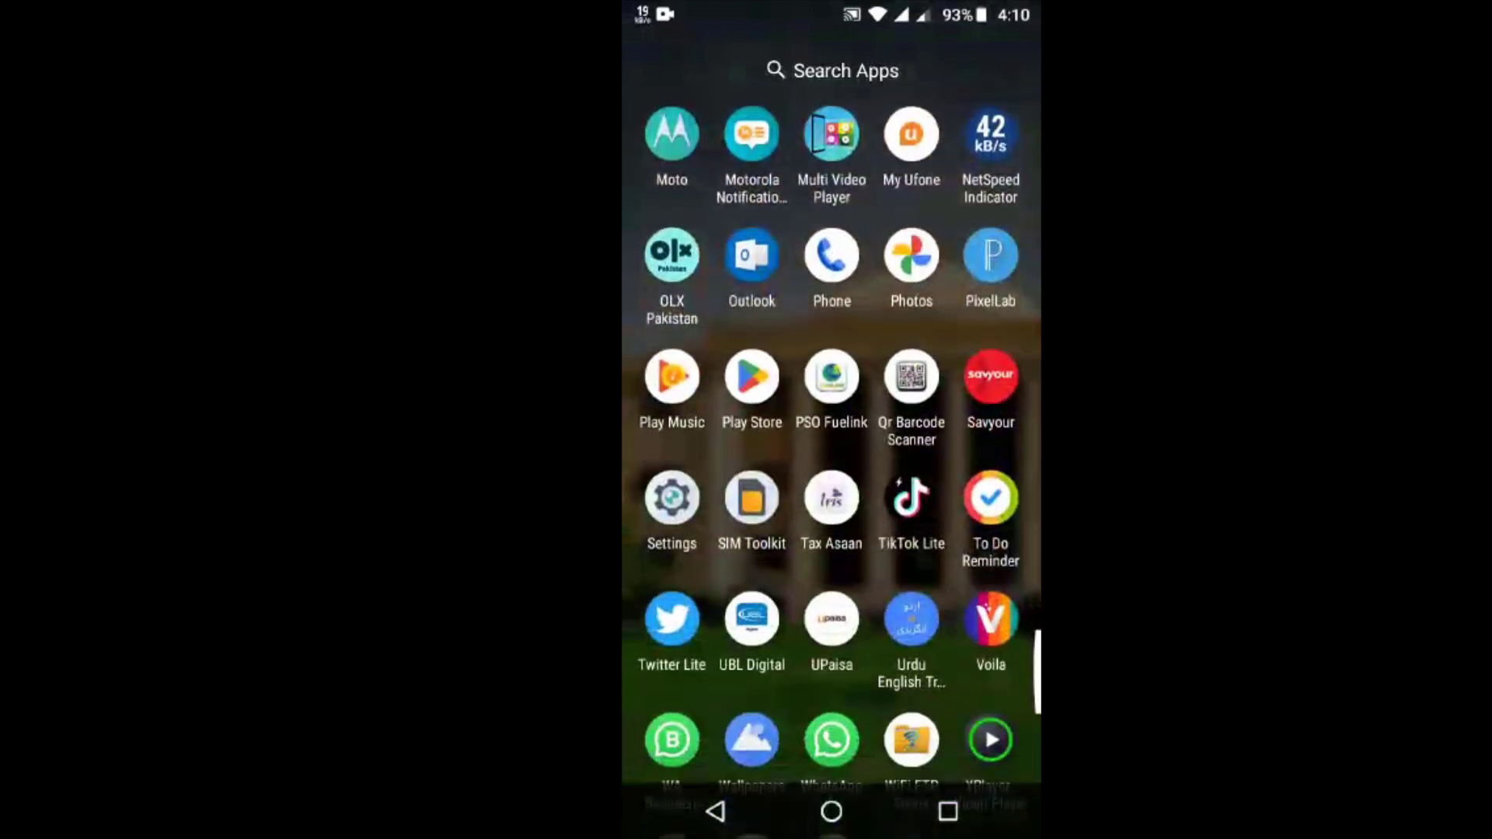
{"action": "left_click", "coordinate": [912, 376]}
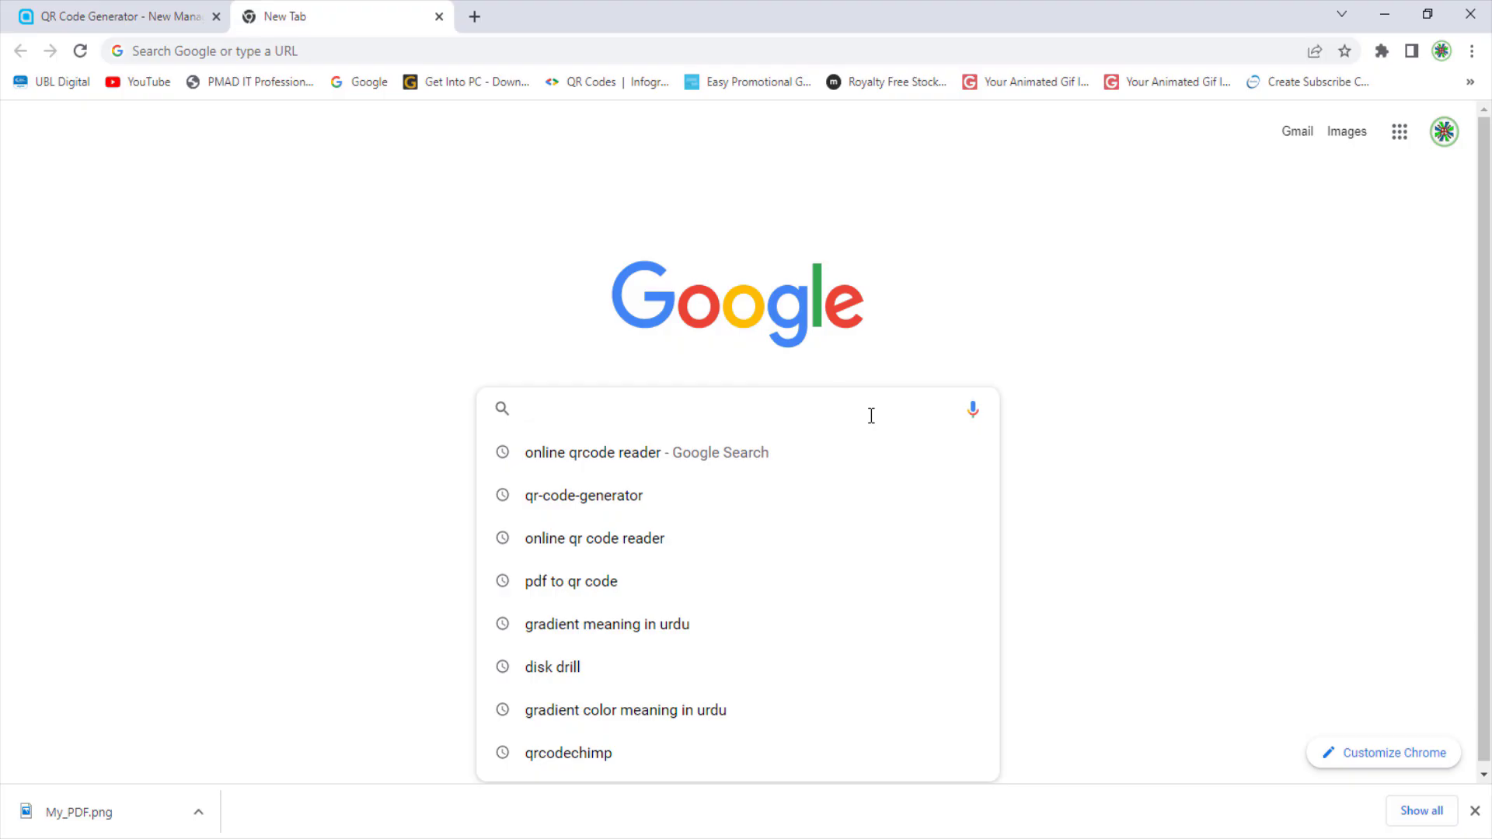
Step: Search Google for "online qrcode reader" in a new browser tab
{"action": "type", "text": "onli"}
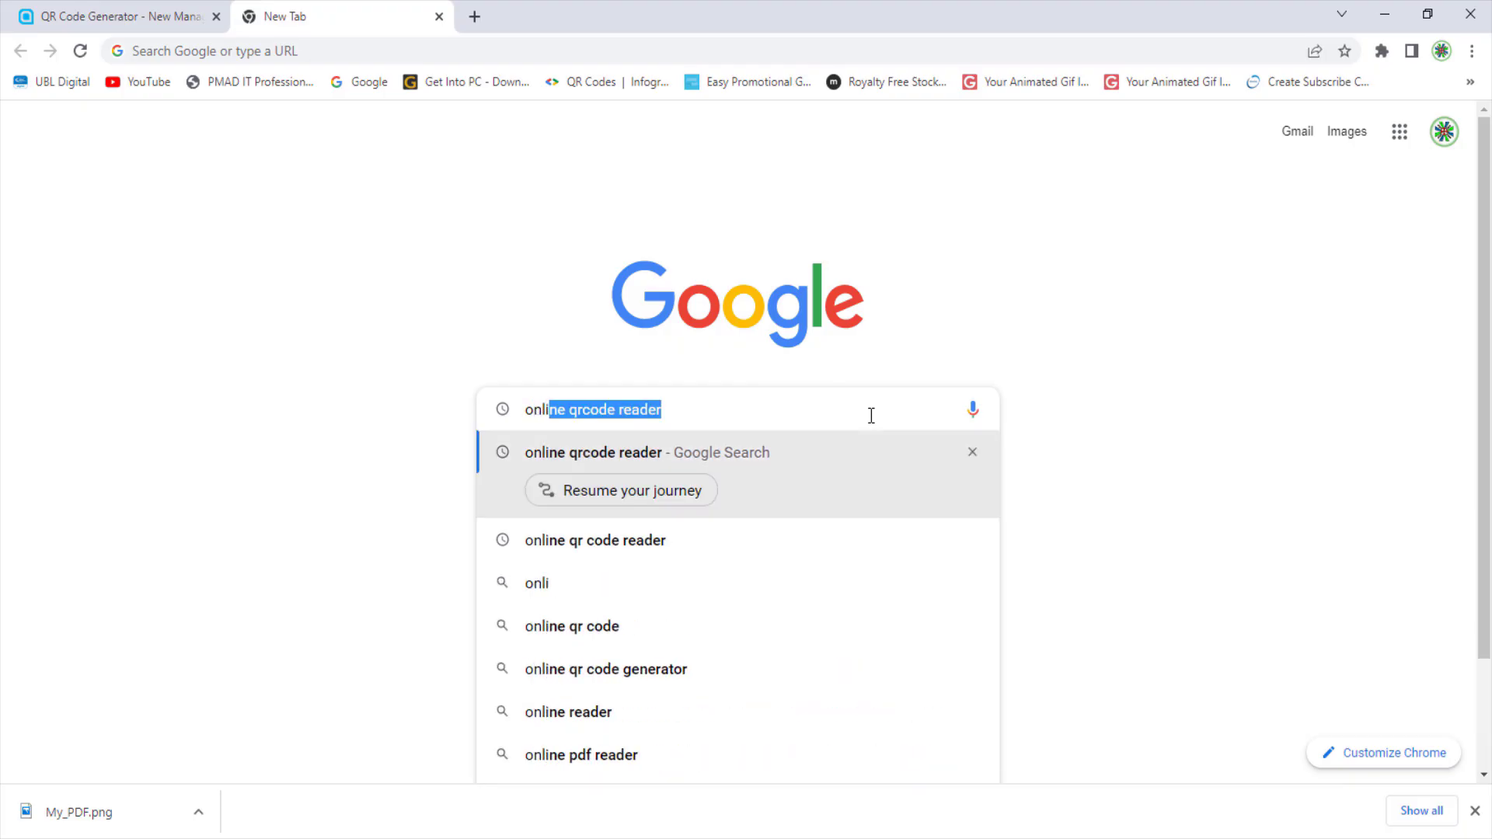
{"action": "type", "text": "ne"}
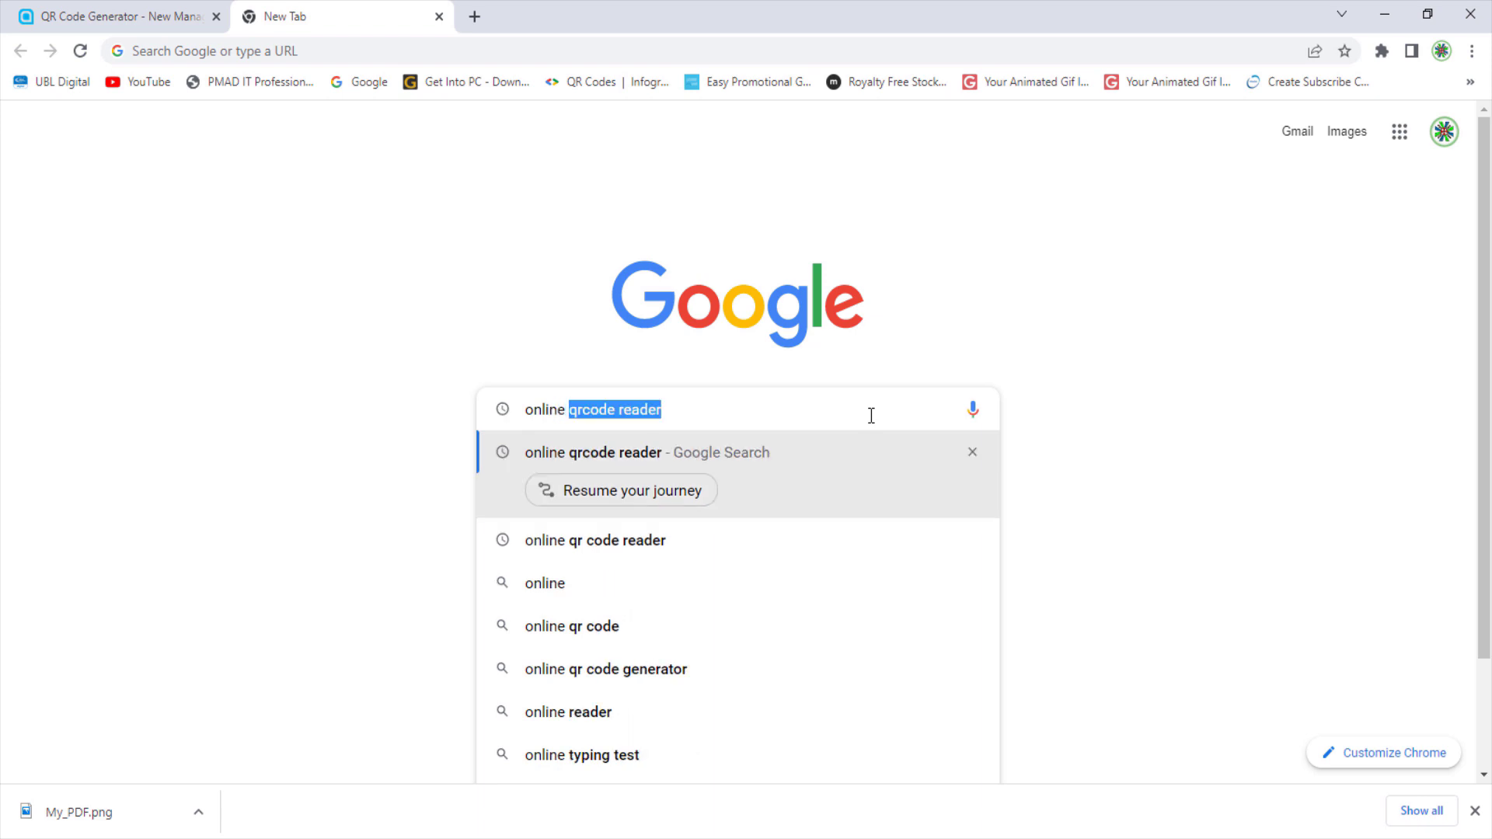
{"action": "type", "text": " qr"}
{"action": "key", "text": "Right"}
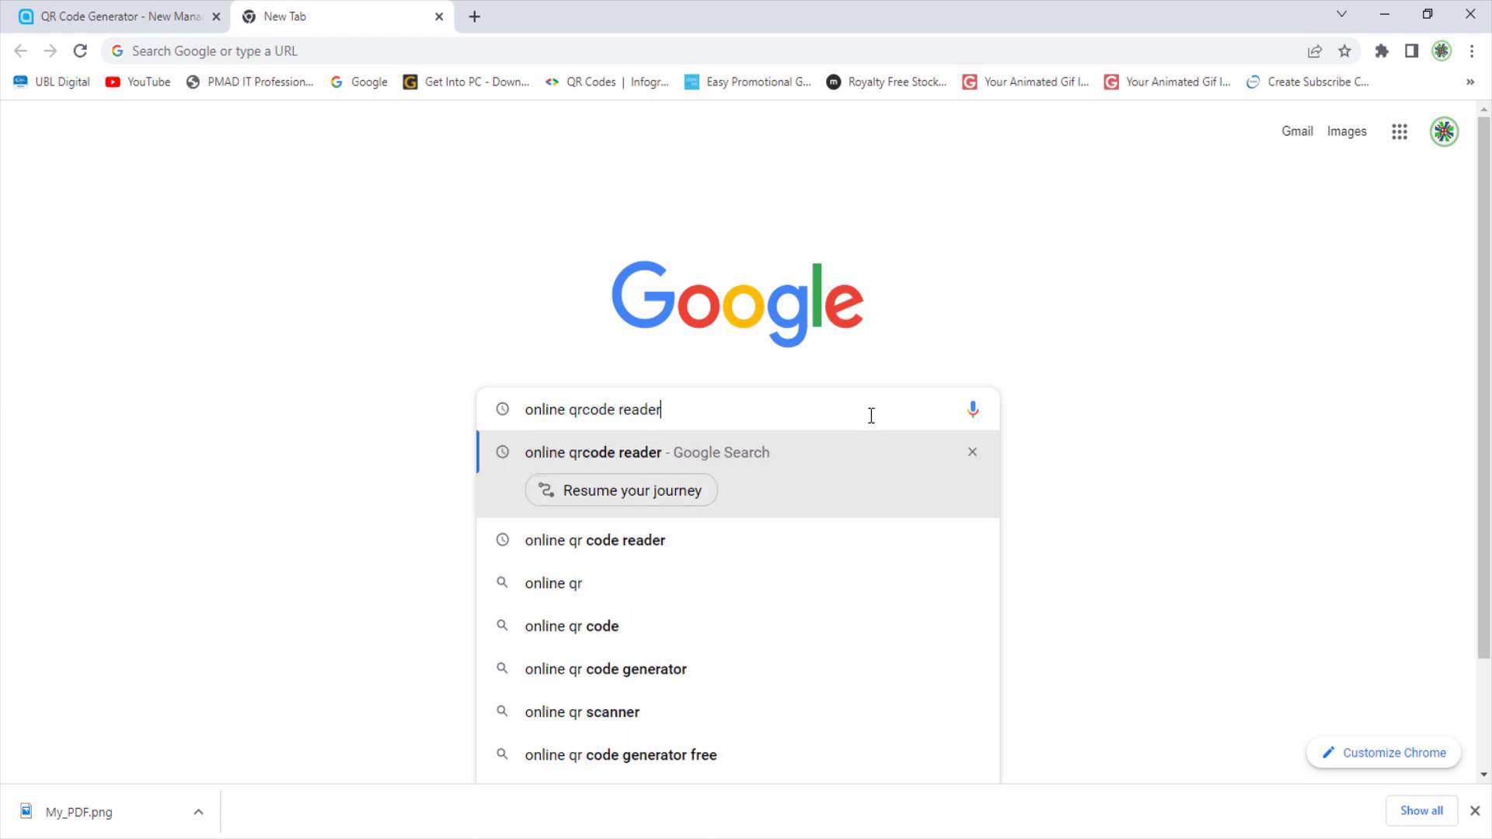
{"action": "key", "text": "Return"}
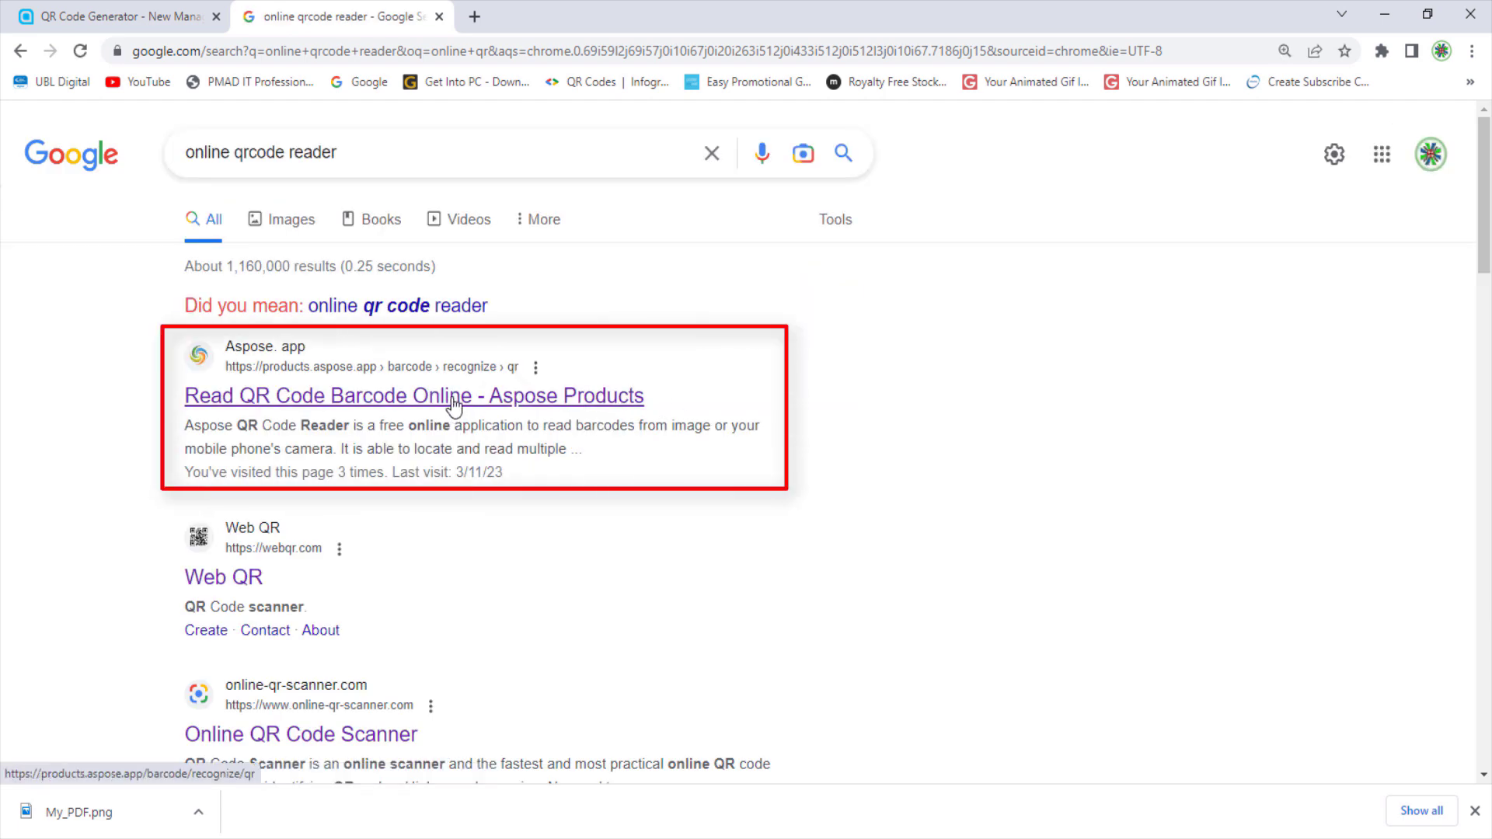
Step: Open the Aspose QR code reader and the Online QR Code Scanner results, each in a new browser tab
{"action": "right_click", "coordinate": [453, 404]}
{"action": "left_click", "coordinate": [494, 410]}
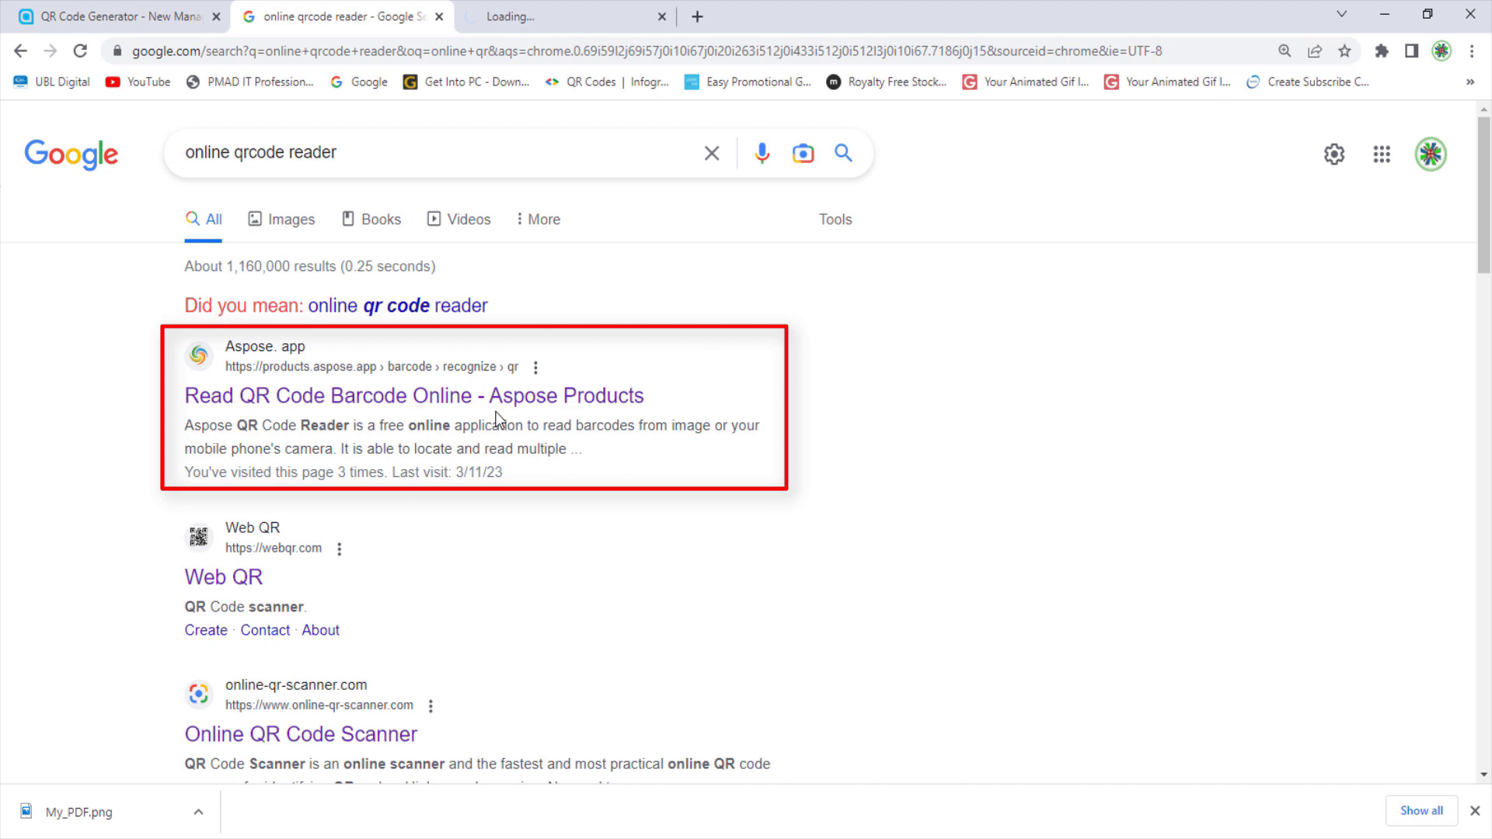
{"action": "scroll", "coordinate": [500, 419], "scroll_direction": "down", "scroll_amount": 2}
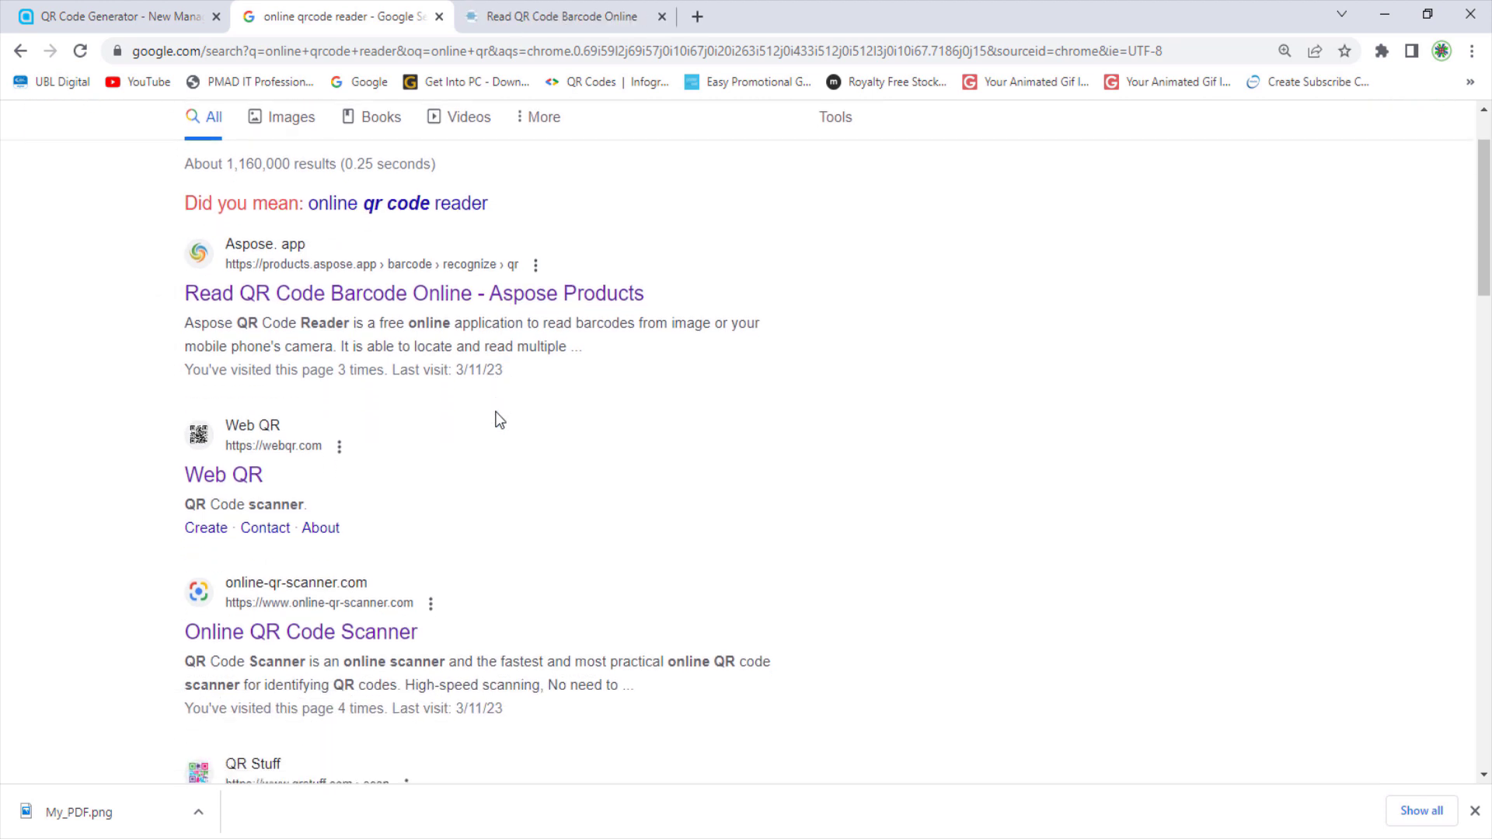
{"action": "scroll", "coordinate": [500, 420], "scroll_direction": "down", "scroll_amount": 3}
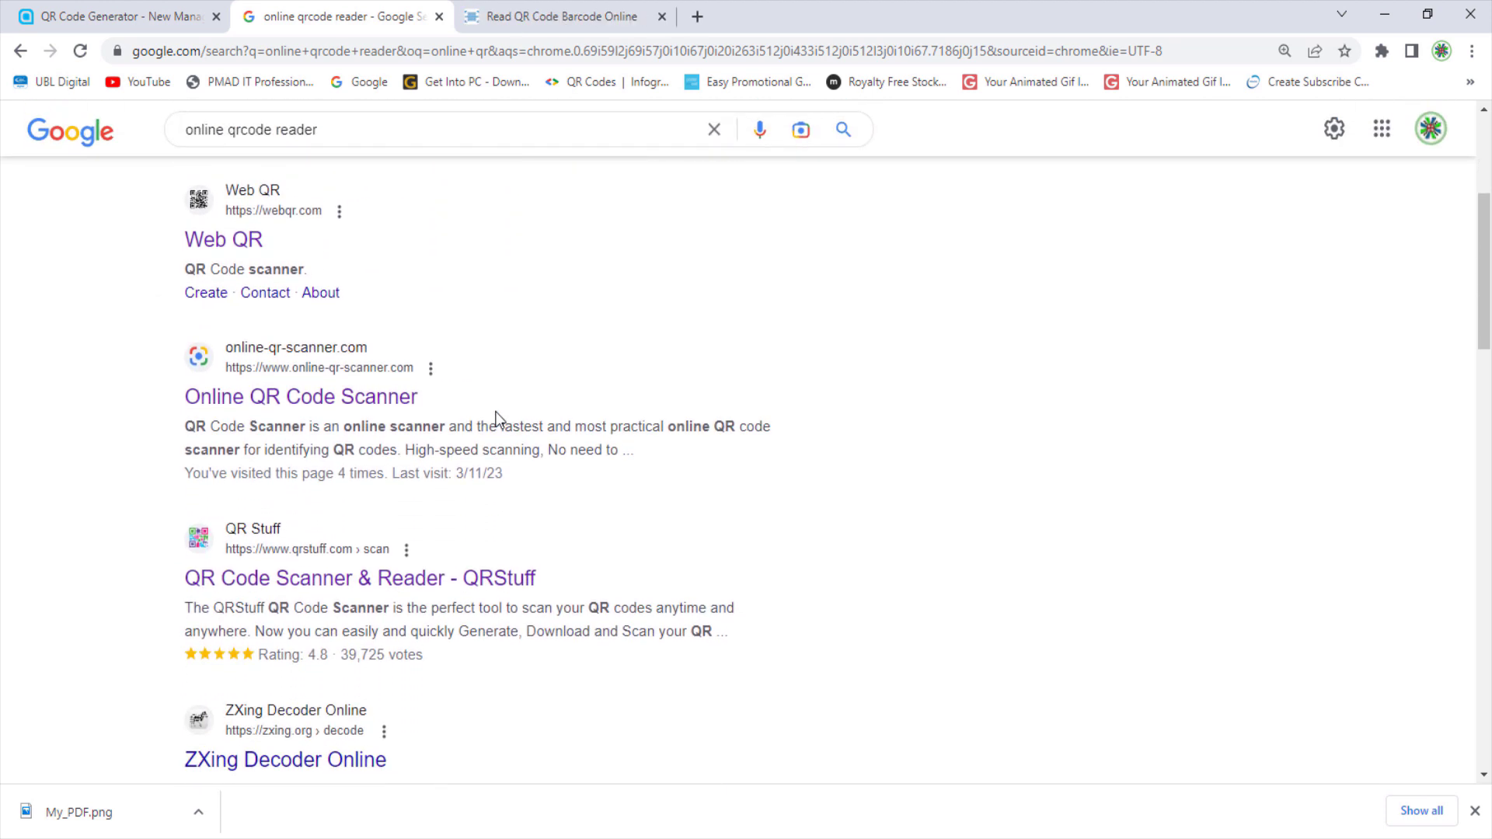
{"action": "right_click", "coordinate": [345, 411]}
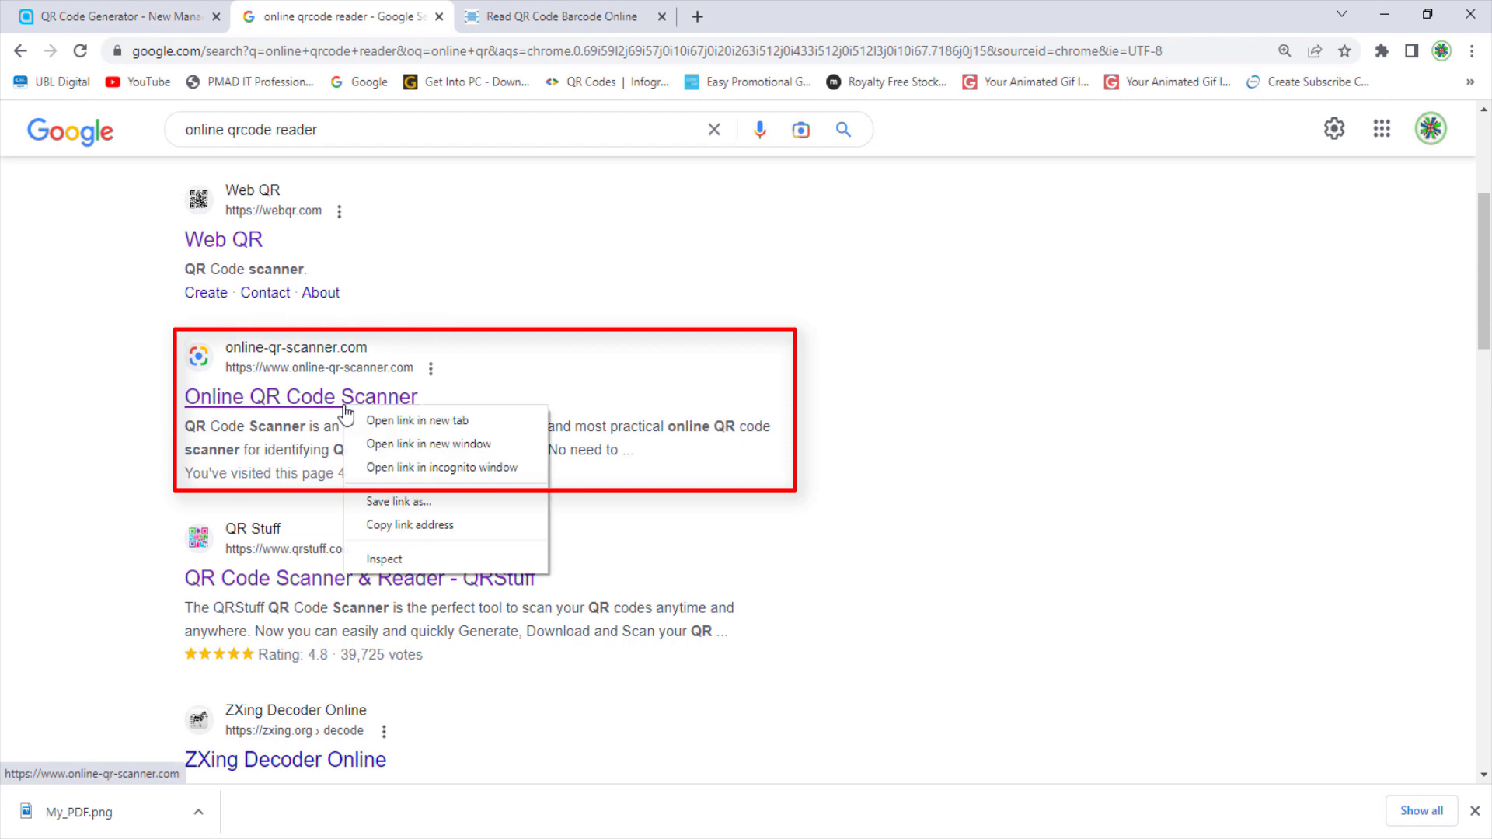
{"action": "left_click", "coordinate": [394, 417]}
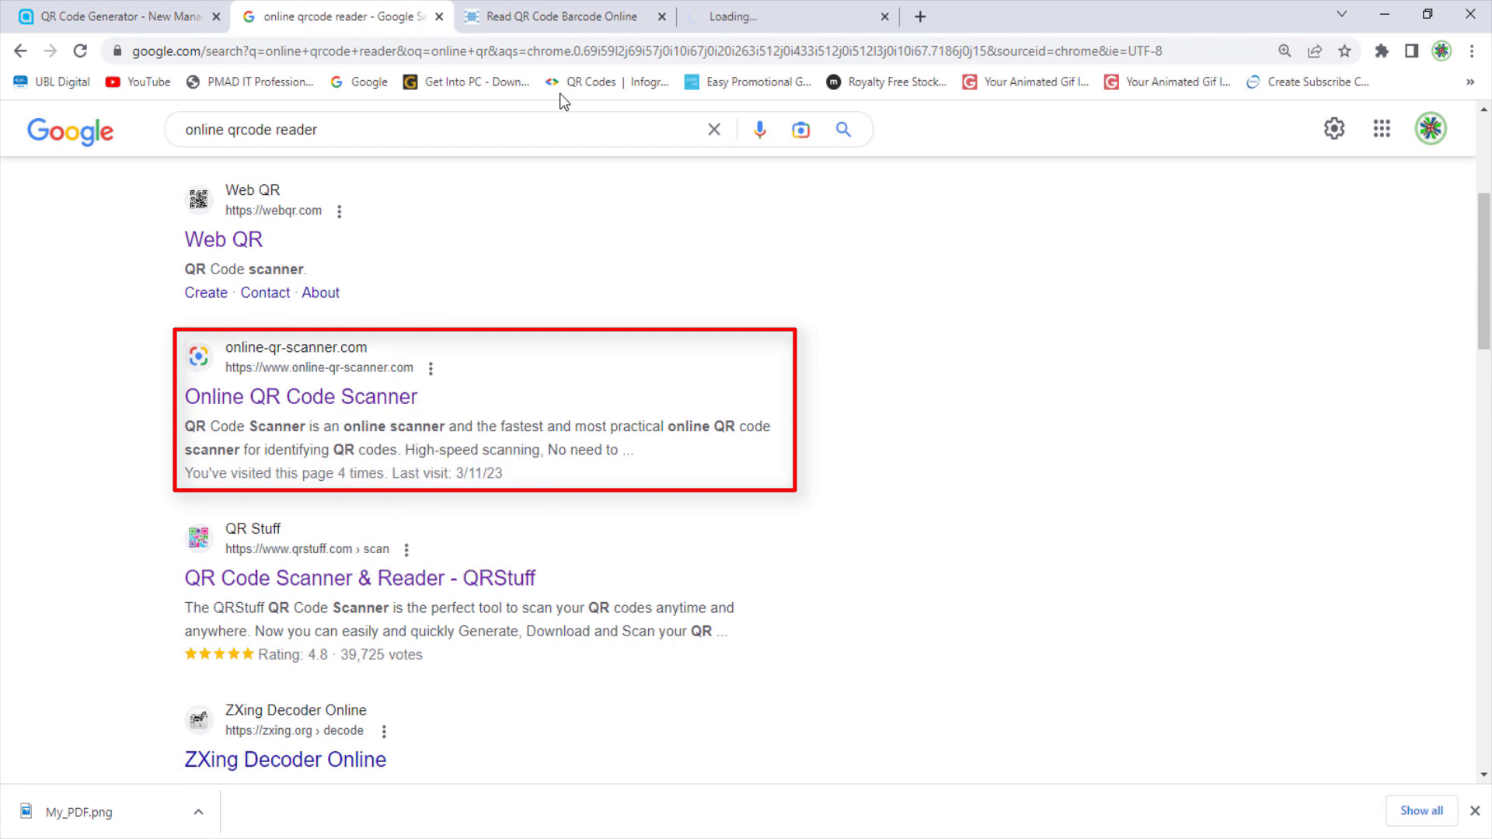
Step: Upload the My_PDF image from Downloads to the Aspose QR code reader for recognition
{"action": "left_click", "coordinate": [592, 25]}
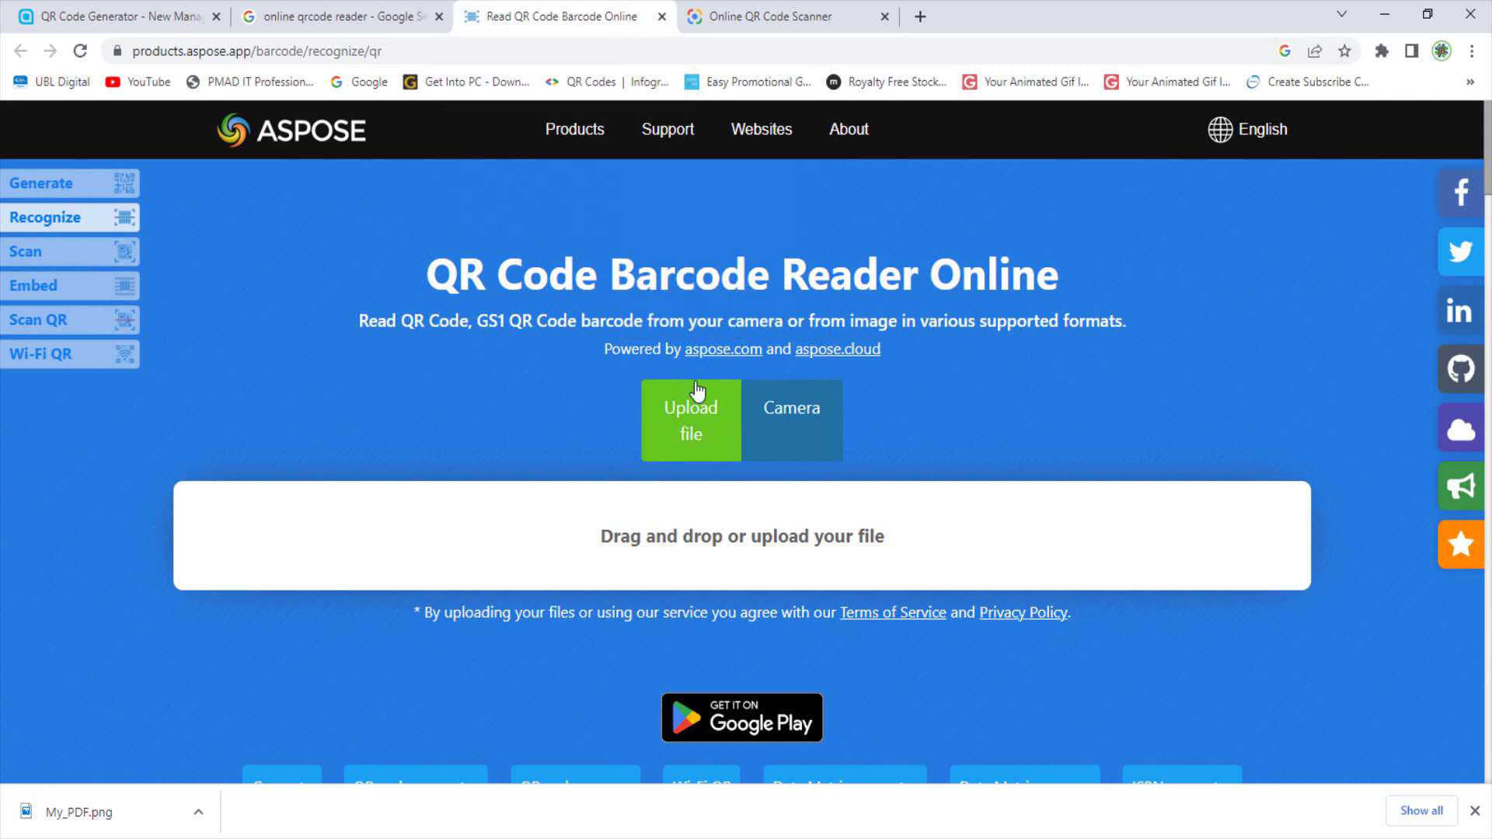
{"action": "left_click", "coordinate": [691, 440]}
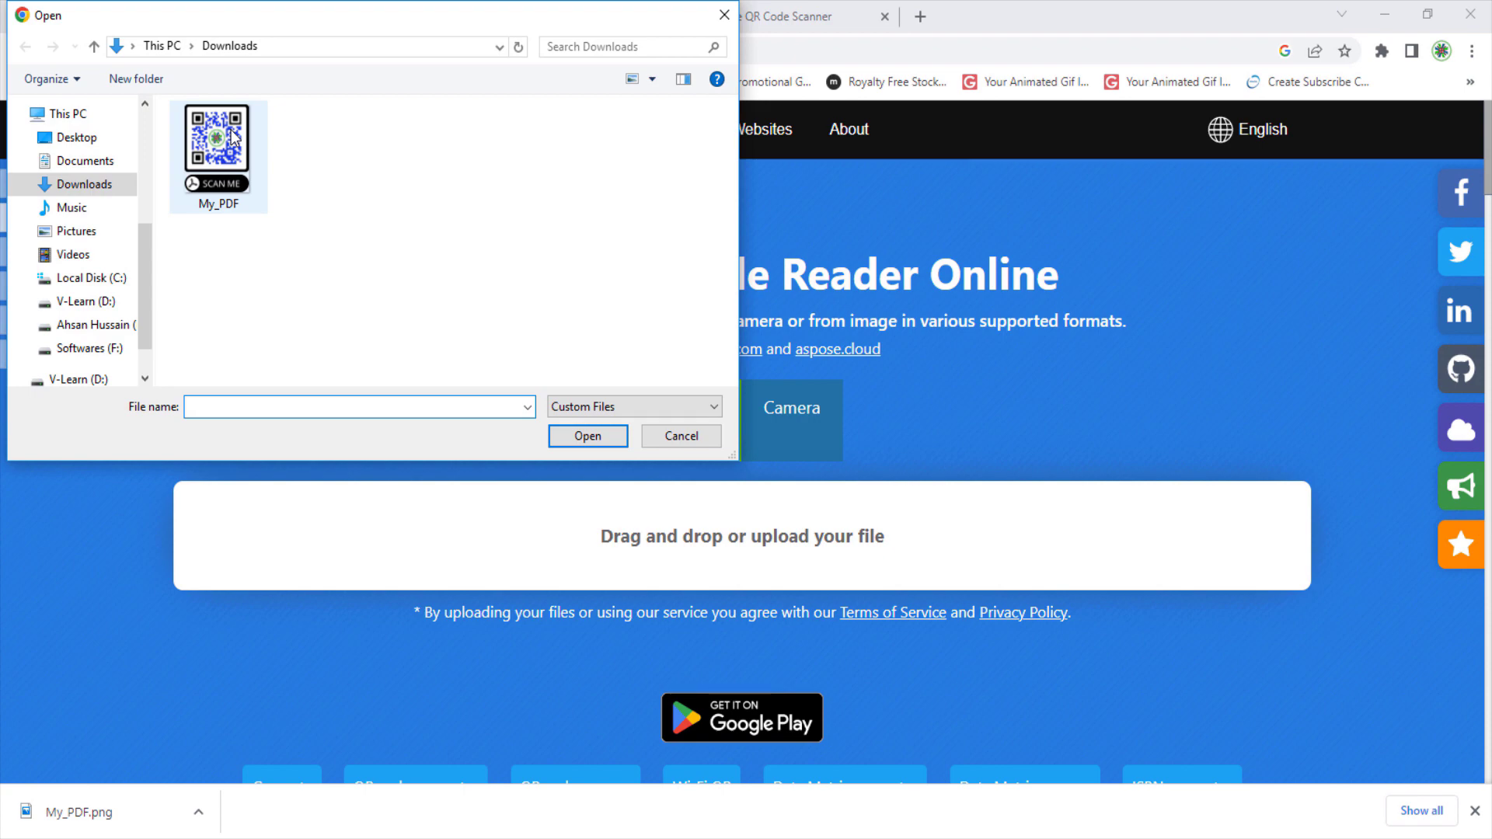
{"action": "left_click", "coordinate": [235, 138]}
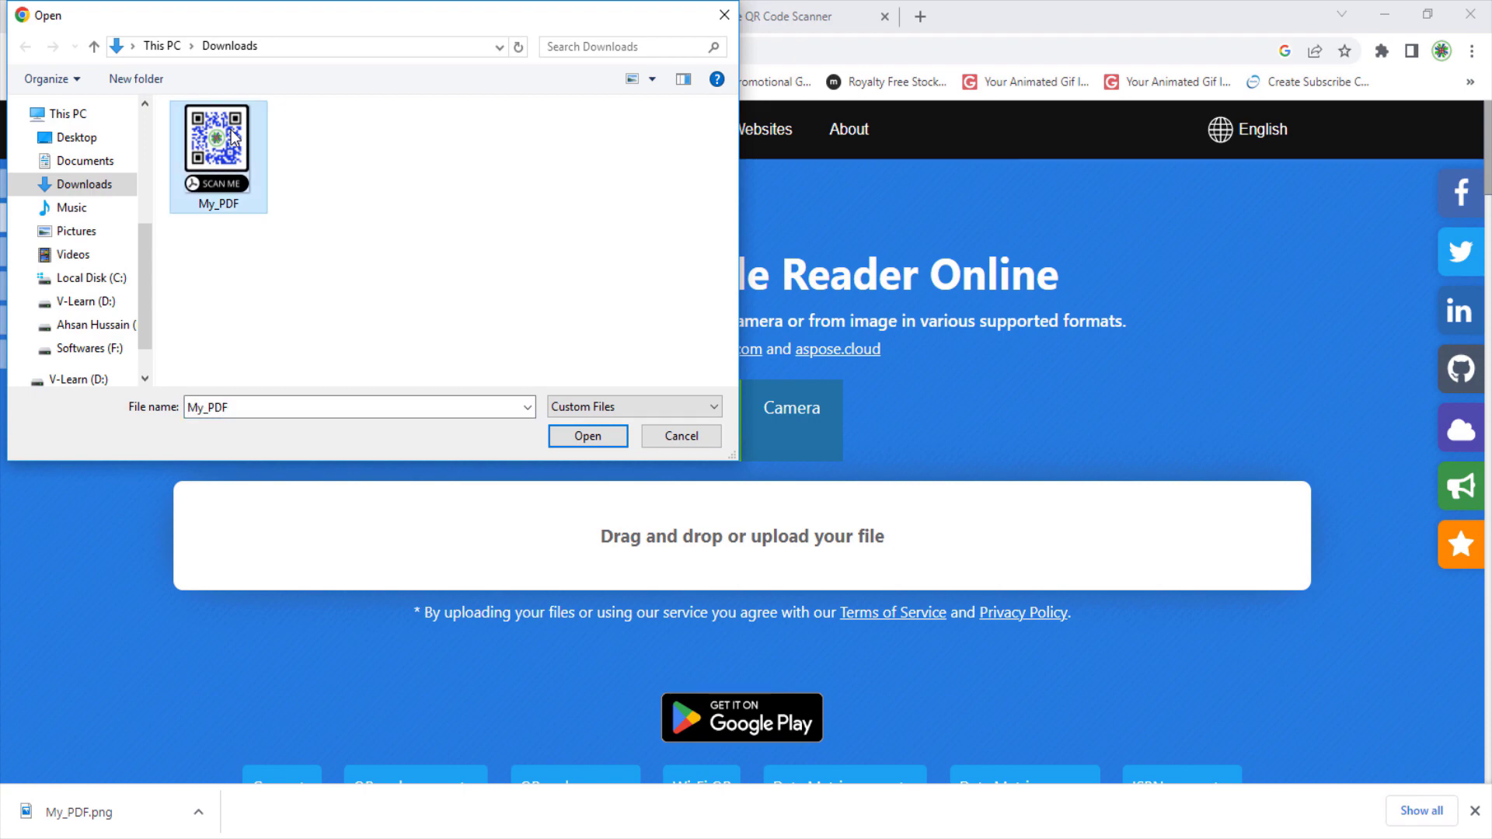
{"action": "left_click", "coordinate": [588, 437]}
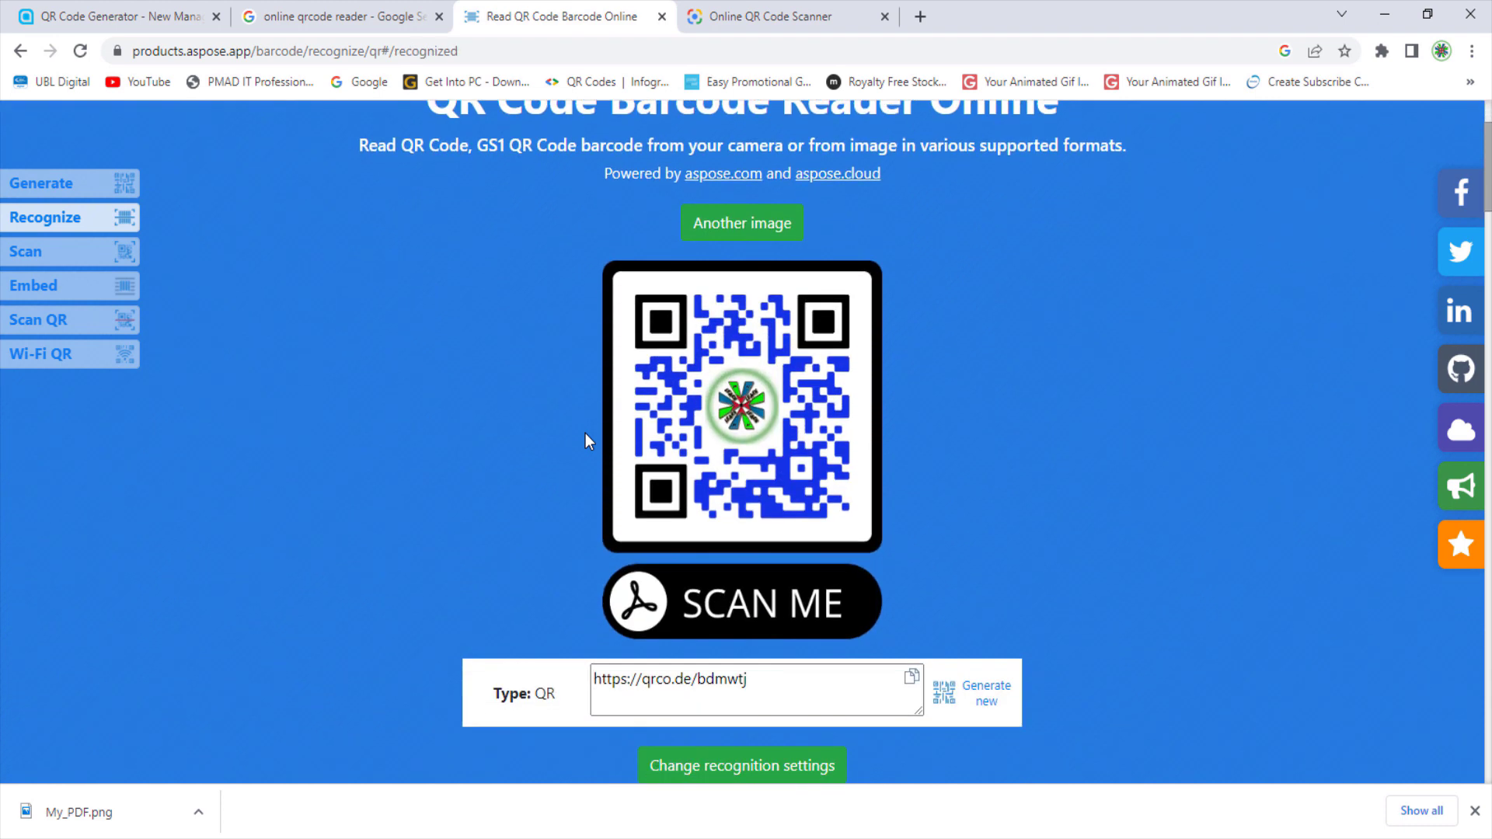
Step: Copy the link decoded by the Aspose reader and open it in a new browser tab
{"action": "left_click", "coordinate": [915, 684]}
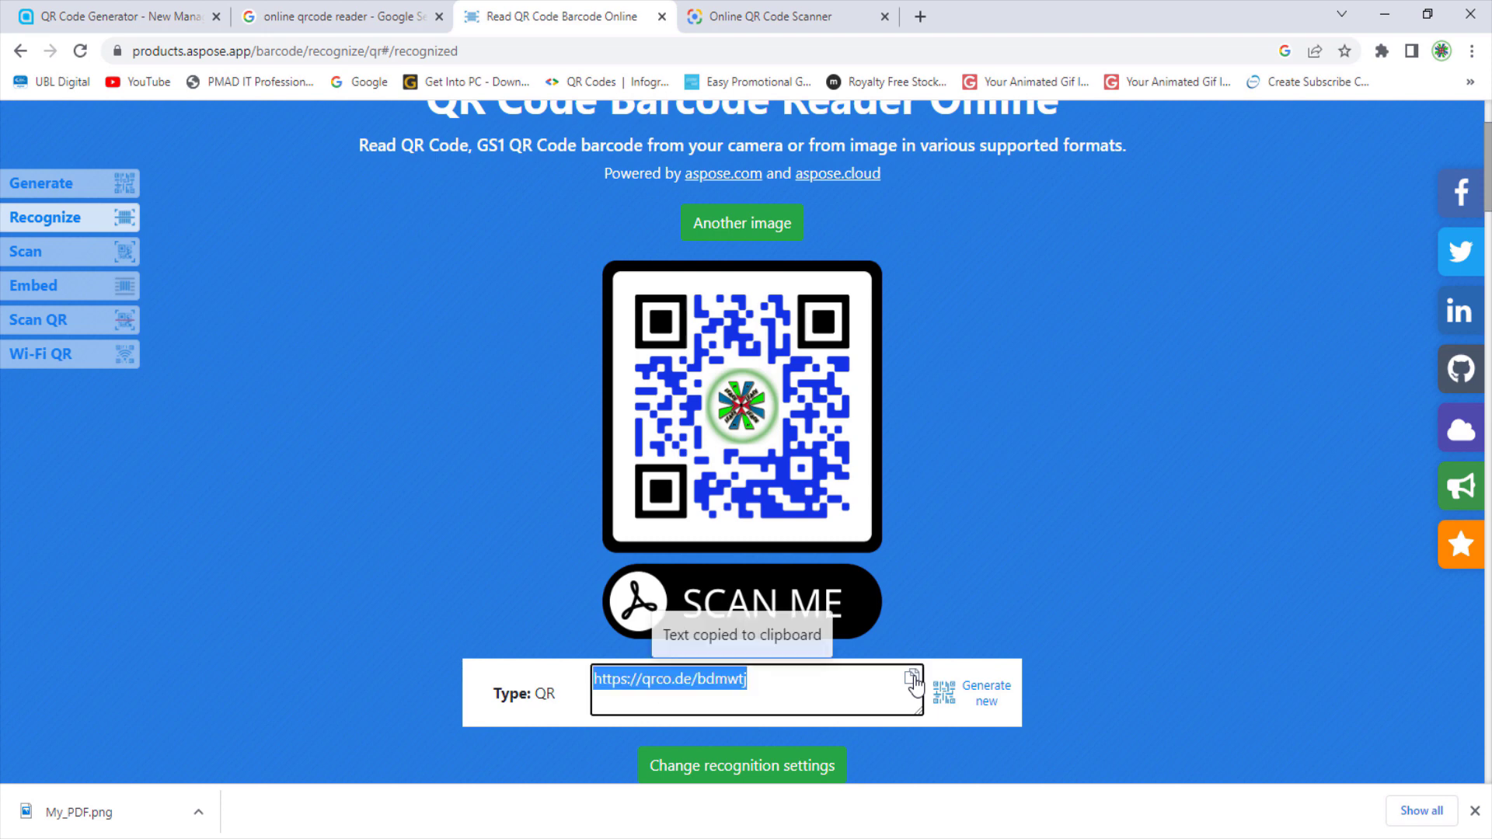
{"action": "left_click", "coordinate": [920, 17]}
{"action": "left_click", "coordinate": [923, 50]}
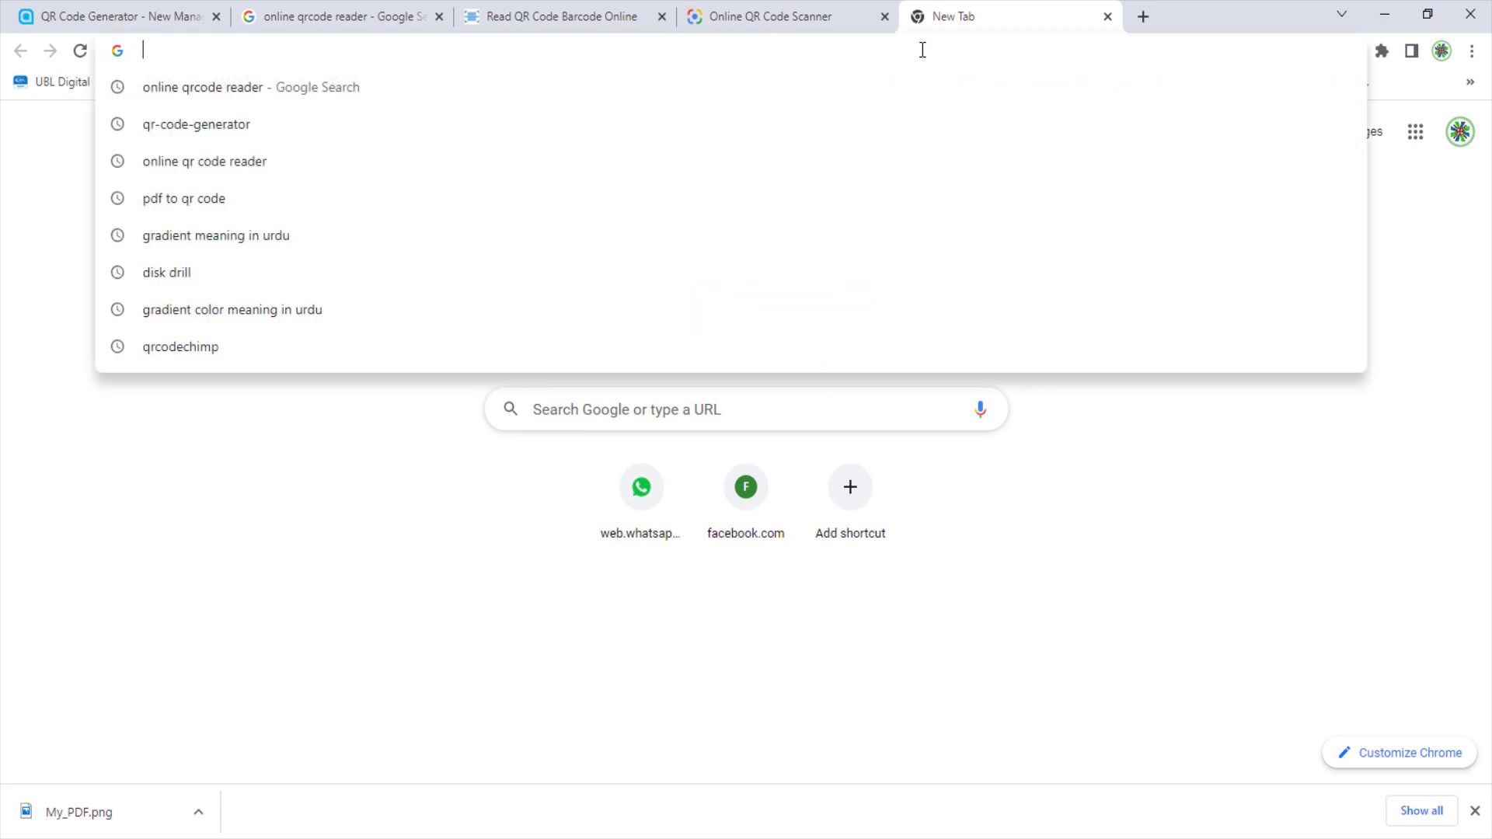
{"action": "key", "text": "ctrl+v"}
{"action": "key", "text": "Return"}
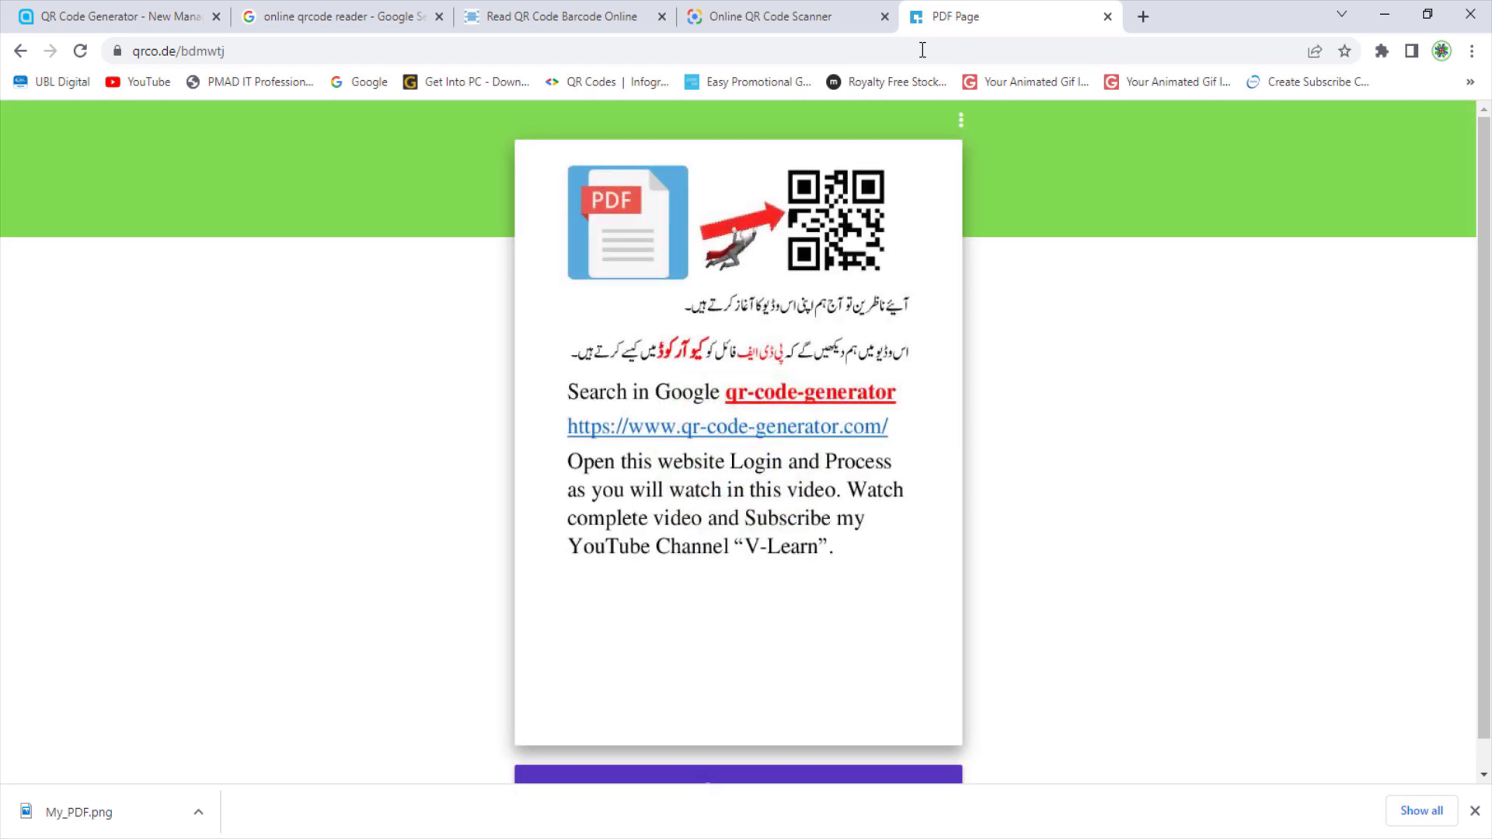
Step: Scan the My_PDF image from Downloads with Online QR Code Scanner and open the decoded URL
{"action": "left_click", "coordinate": [754, 22]}
{"action": "left_click", "coordinate": [1451, 723]}
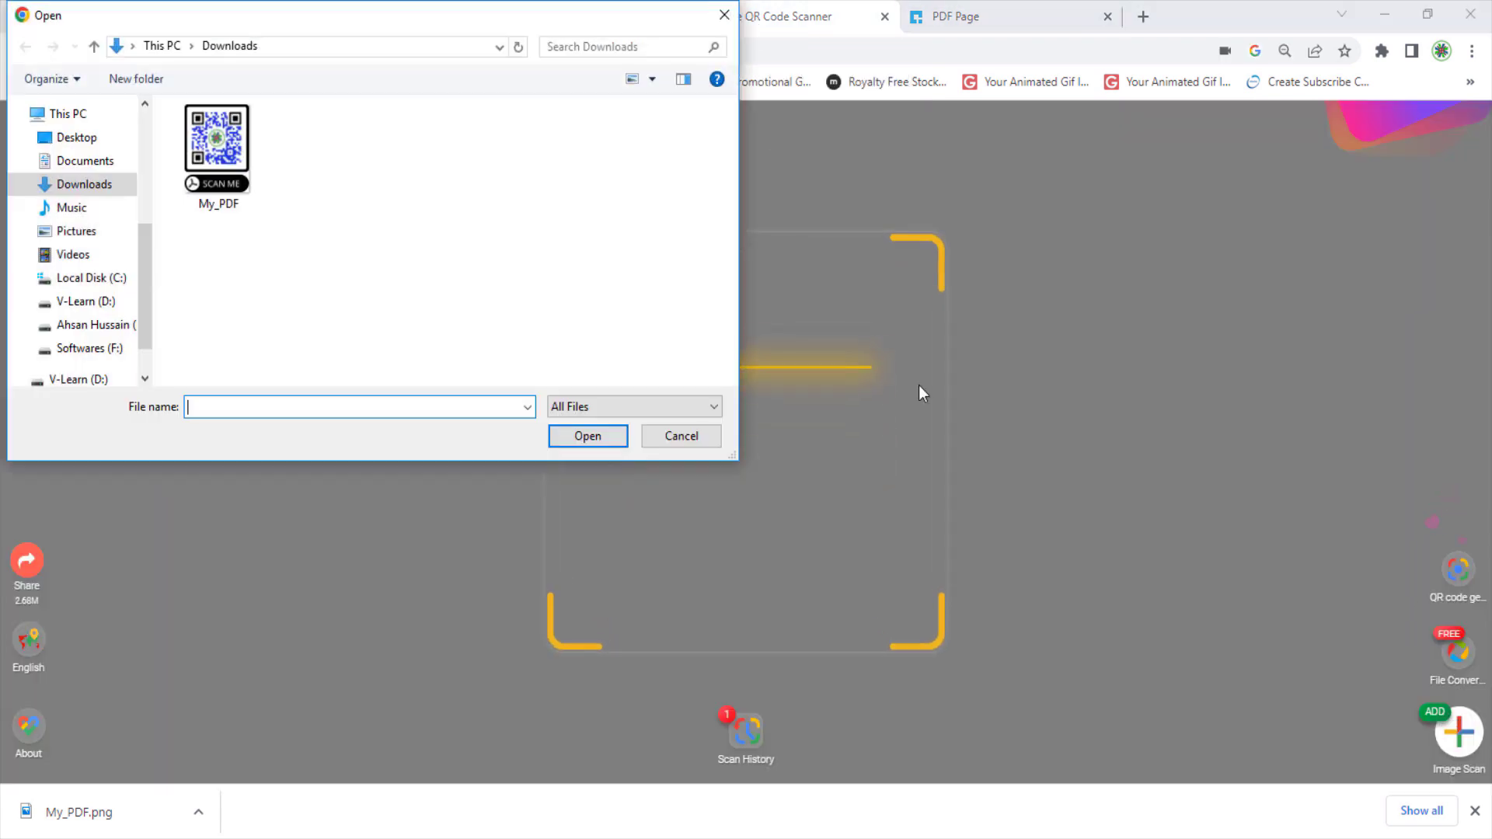
{"action": "left_click", "coordinate": [214, 161]}
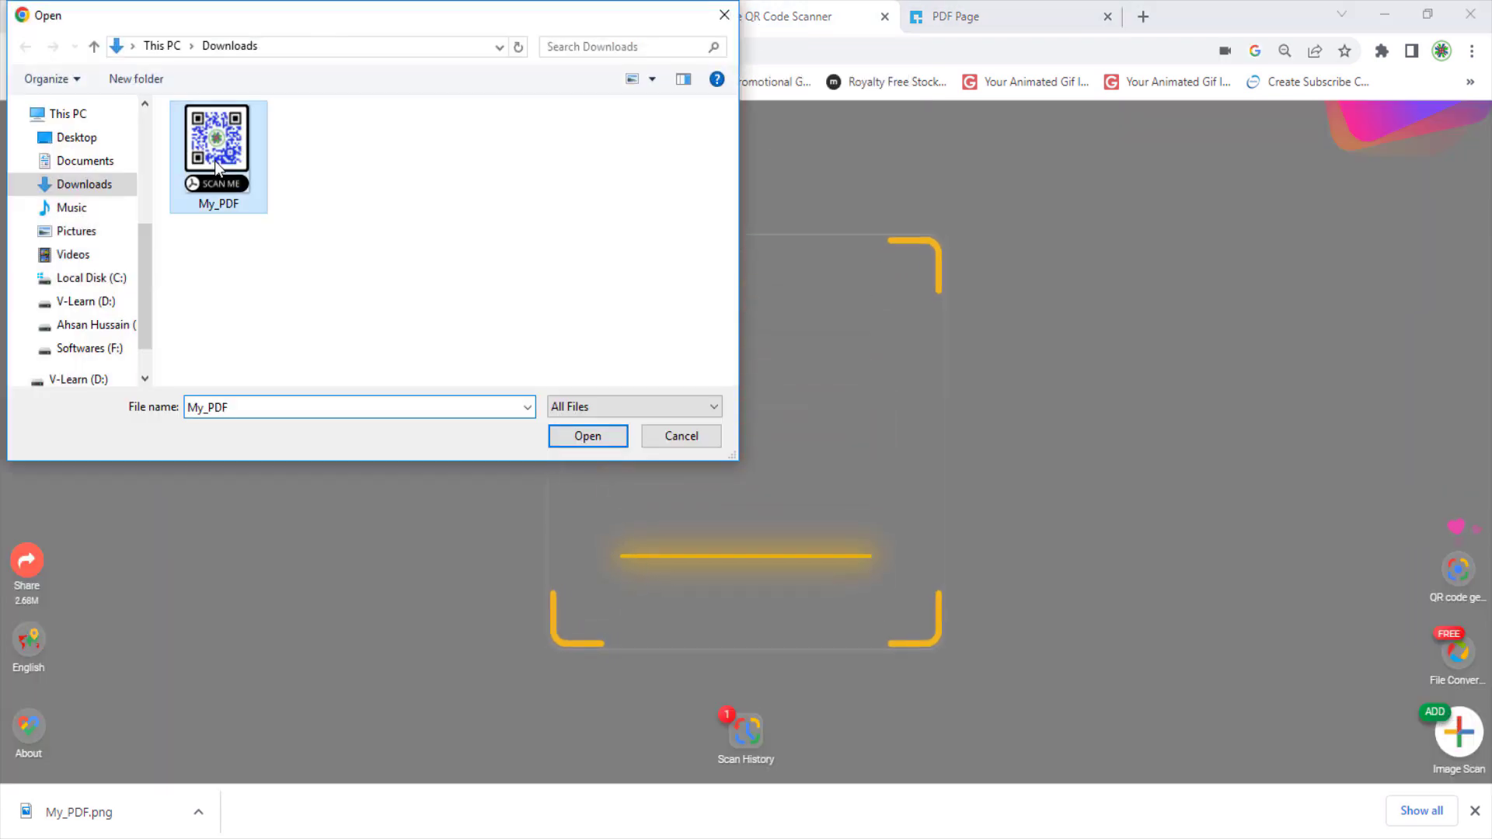
{"action": "left_click", "coordinate": [596, 432]}
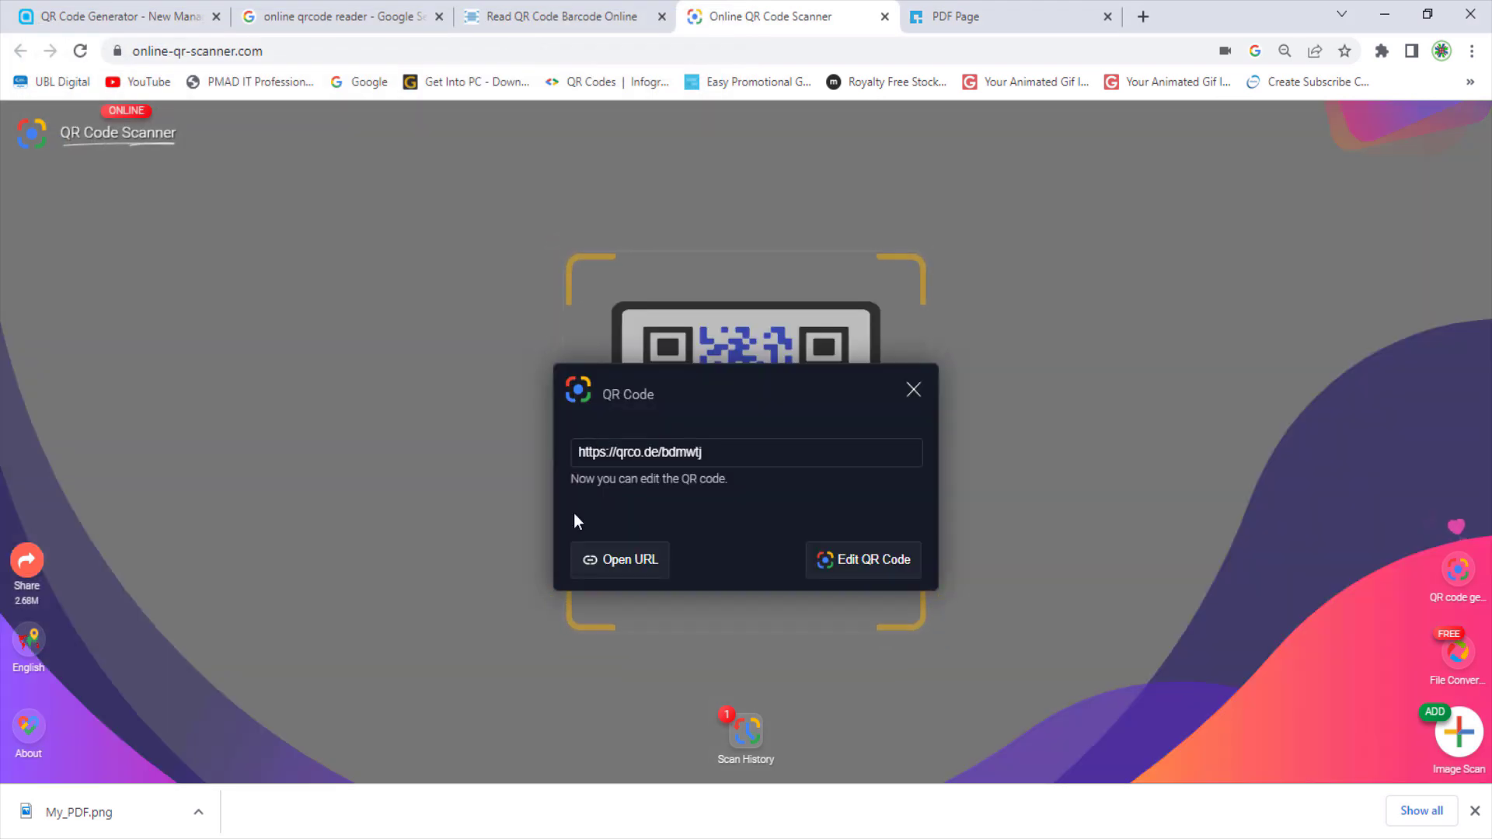
{"action": "left_click", "coordinate": [630, 570]}
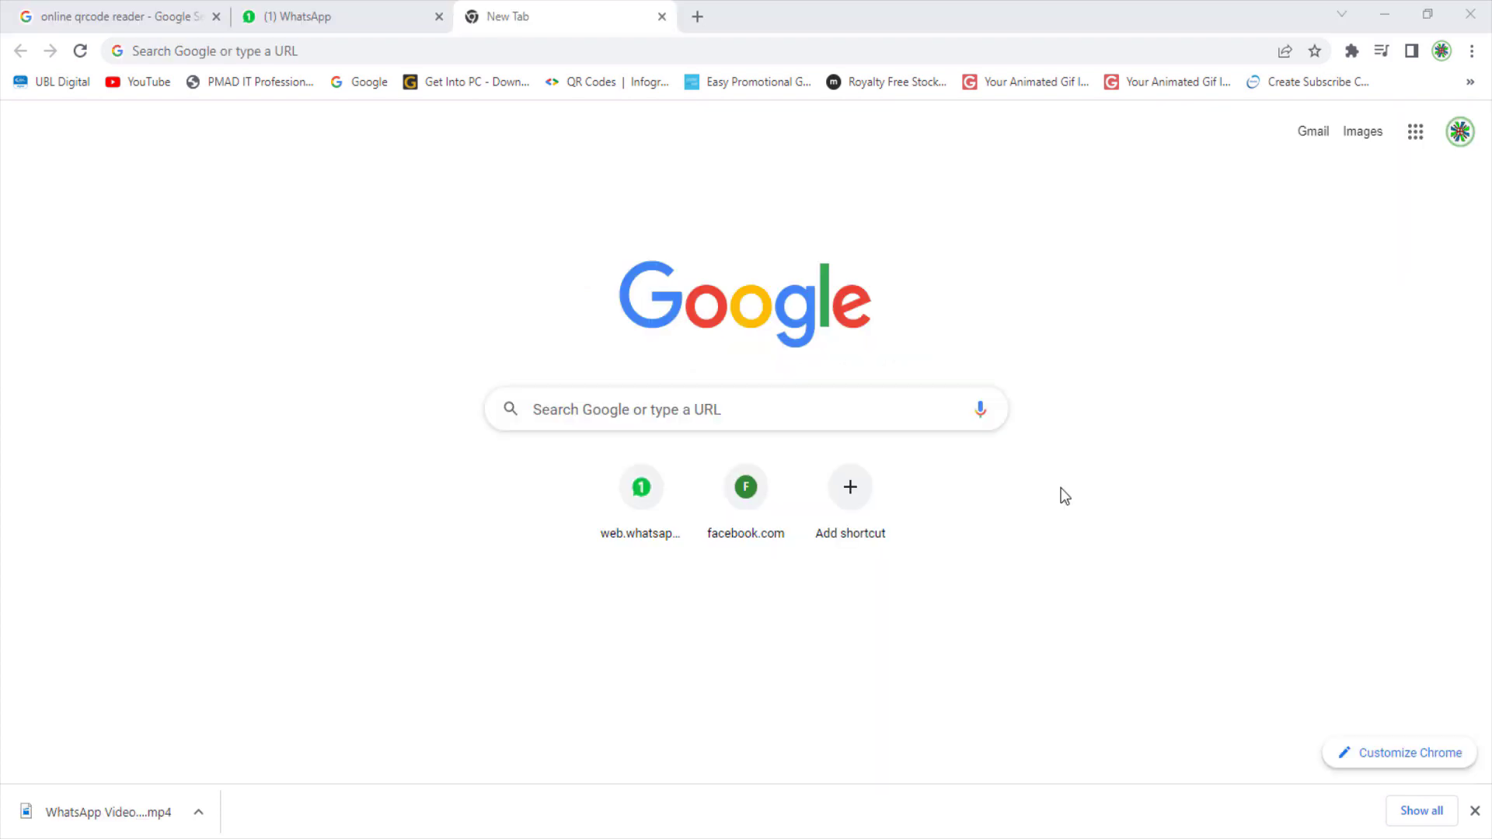
Step: Search Google for "qrcode chimp"
{"action": "left_click", "coordinate": [878, 418]}
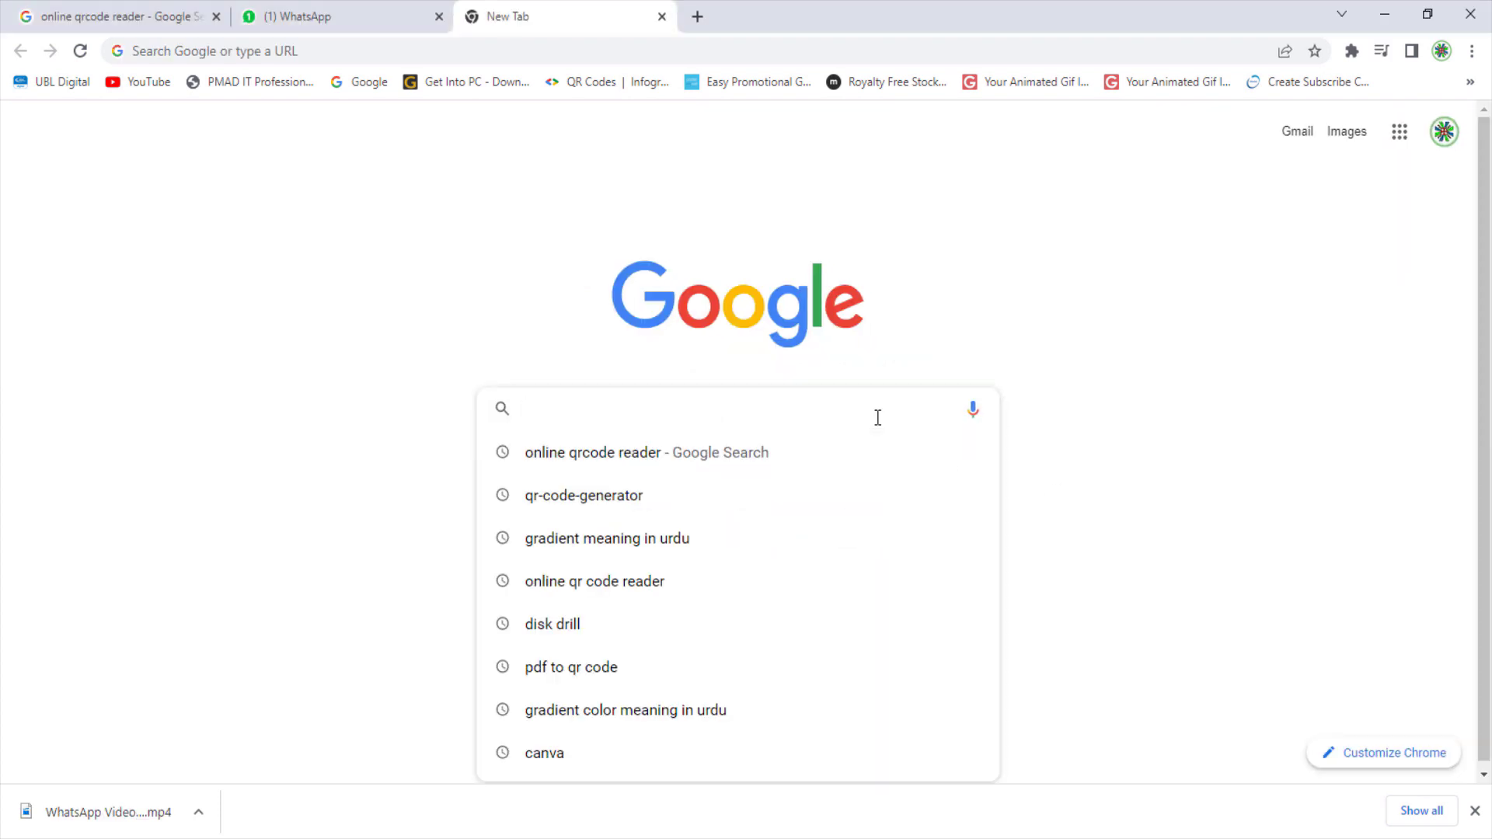
{"action": "type", "text": "qrc"}
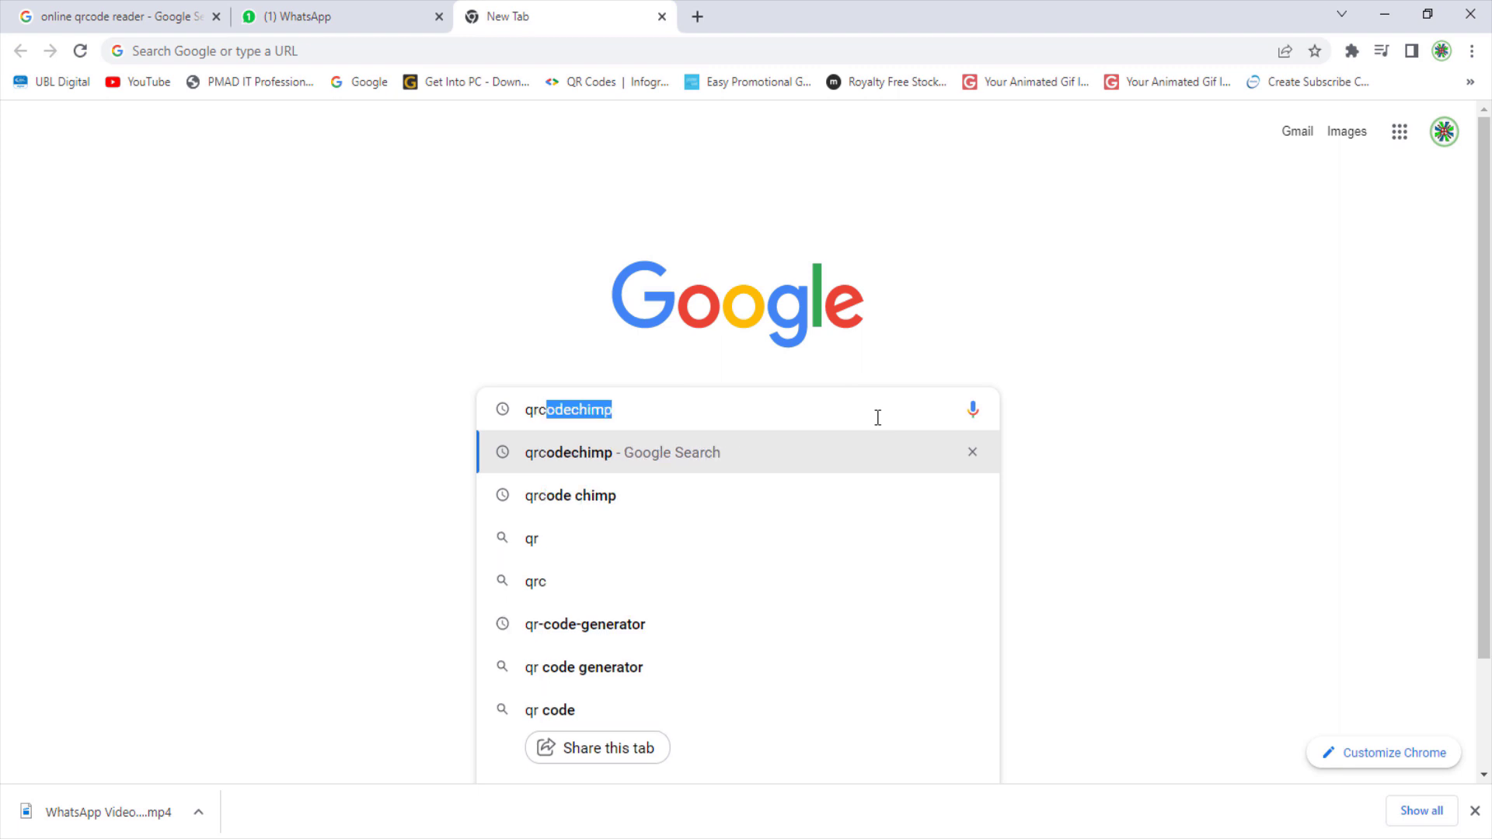
{"action": "type", "text": "ode chimp"}
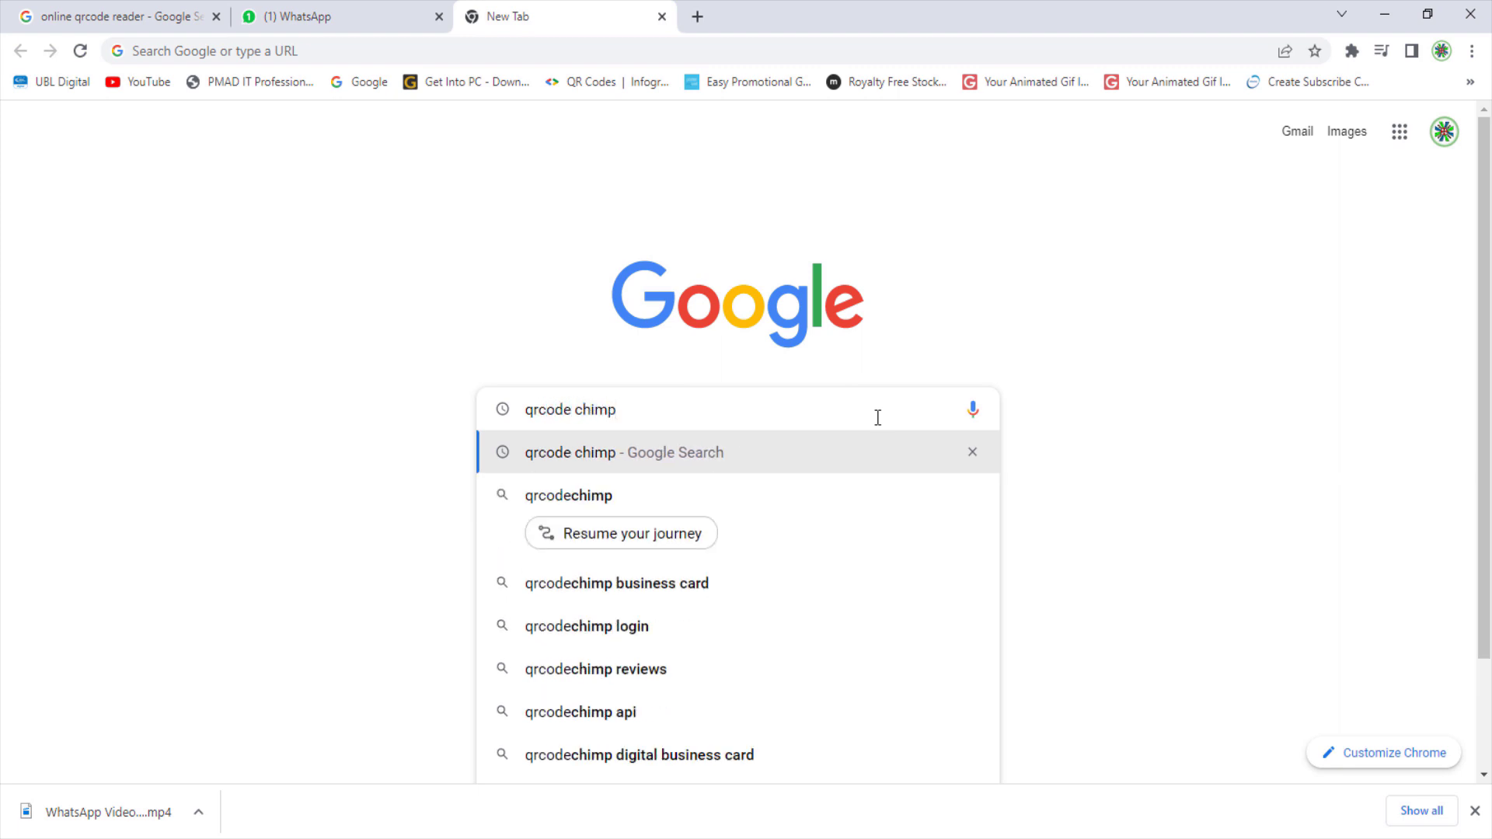
{"action": "key", "text": "Return"}
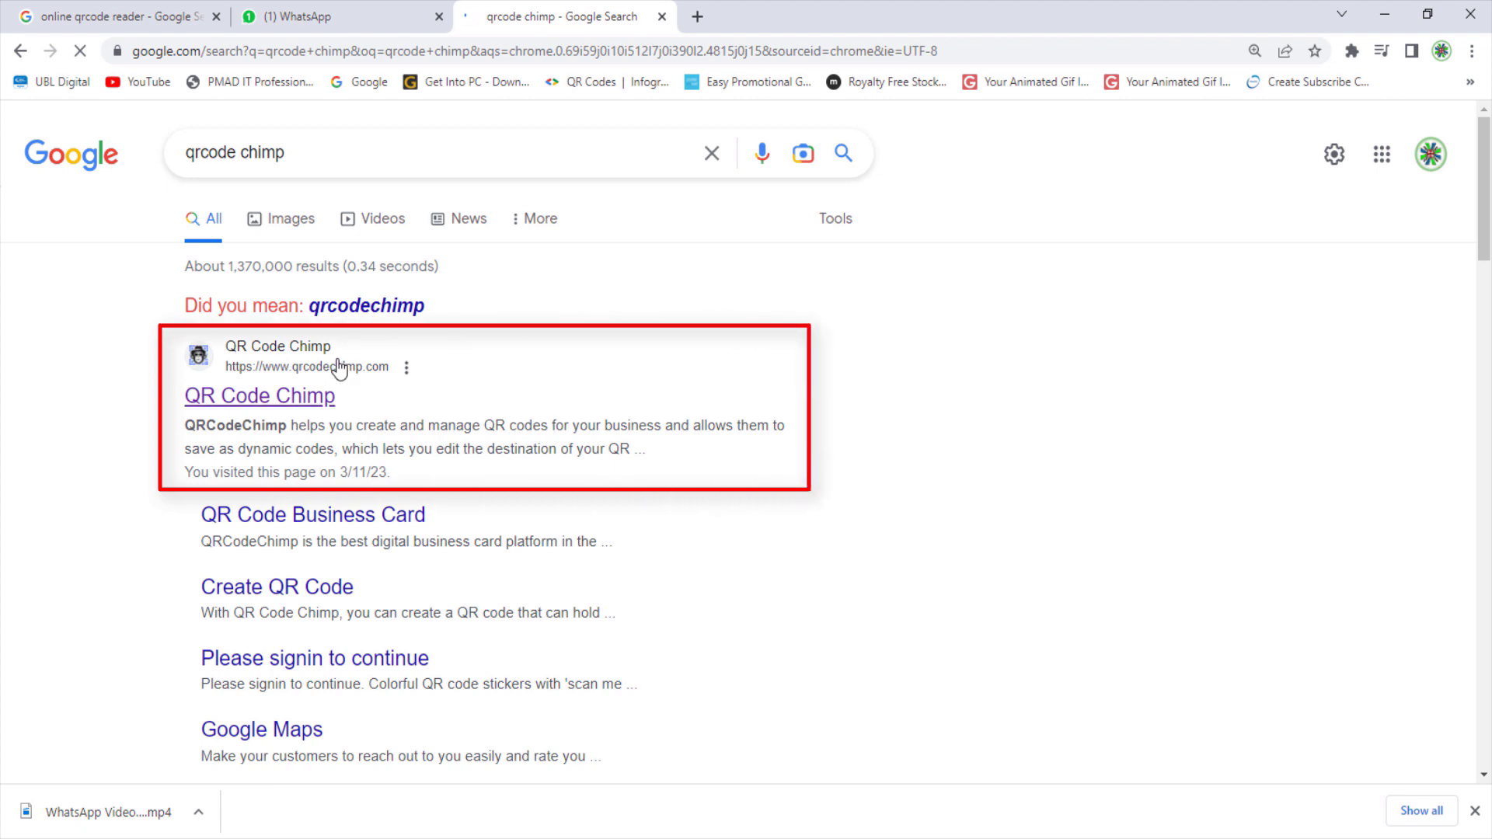
Step: Open the QR Code Chimp search result in a new tab and sign in to the site as an existing user
{"action": "right_click", "coordinate": [313, 412]}
{"action": "left_click", "coordinate": [347, 430]}
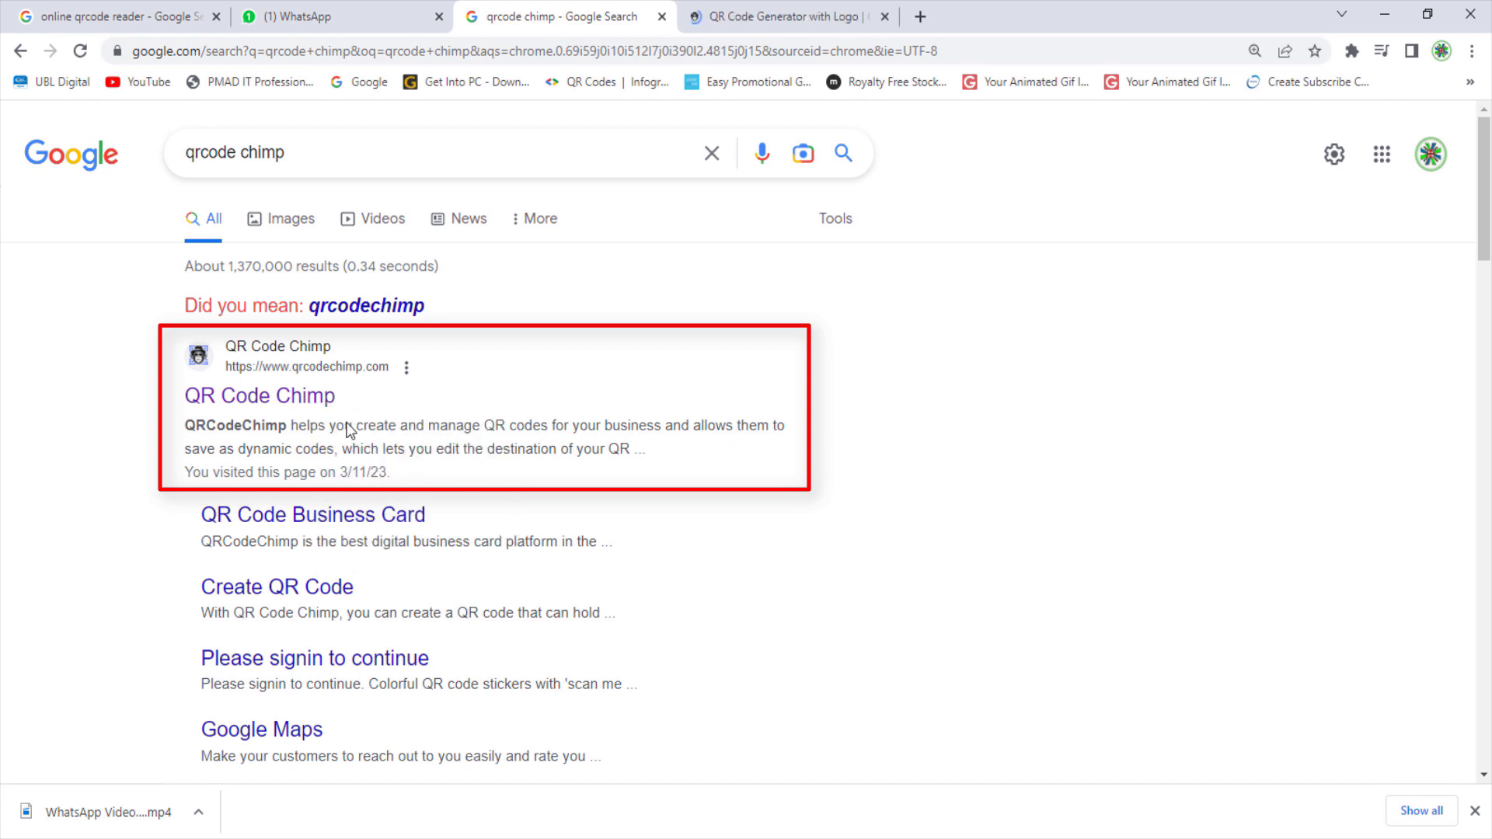
{"action": "left_click", "coordinate": [808, 23]}
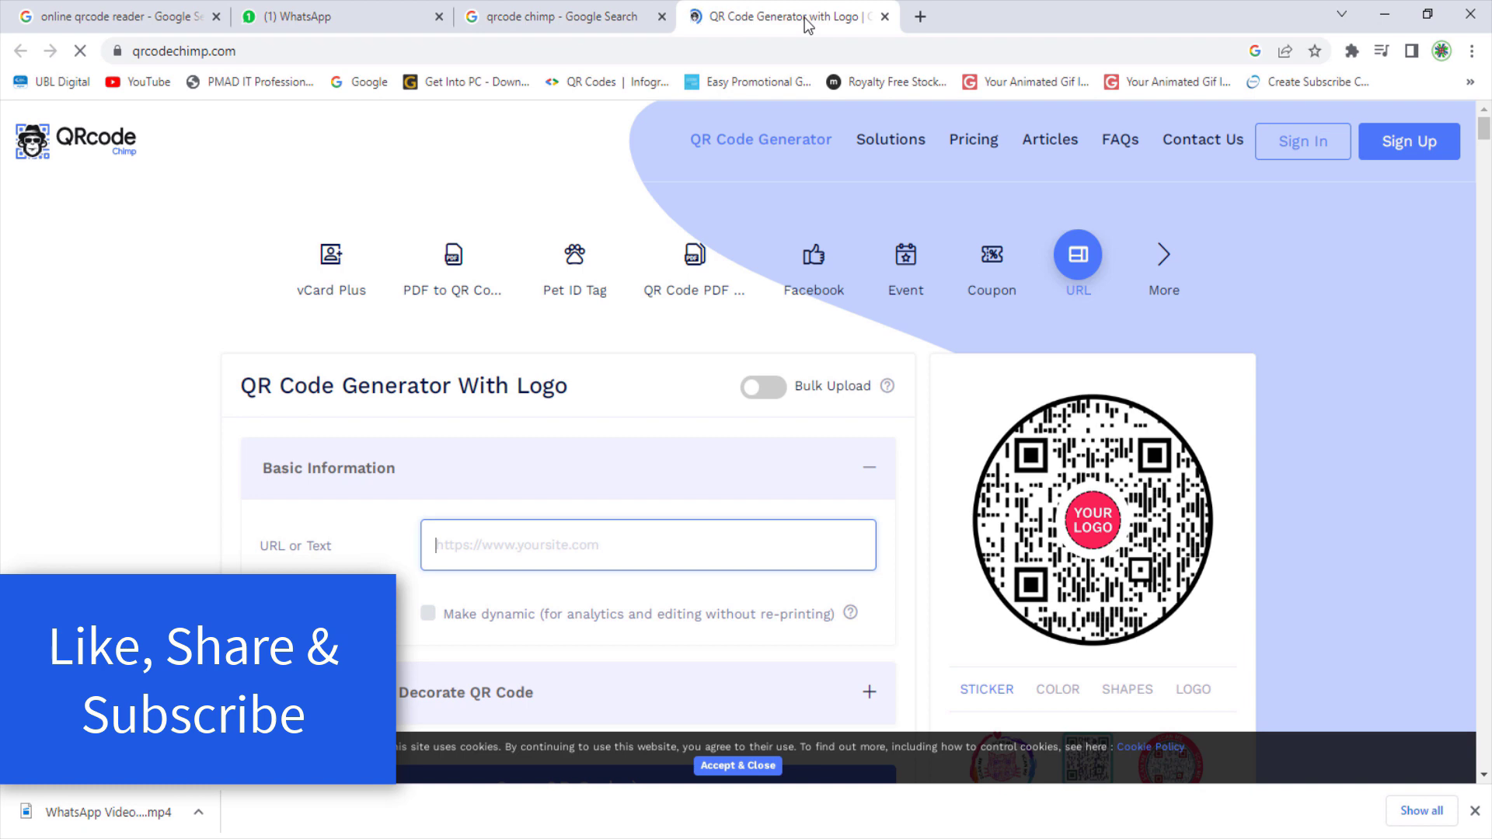
{"action": "left_click", "coordinate": [1313, 148]}
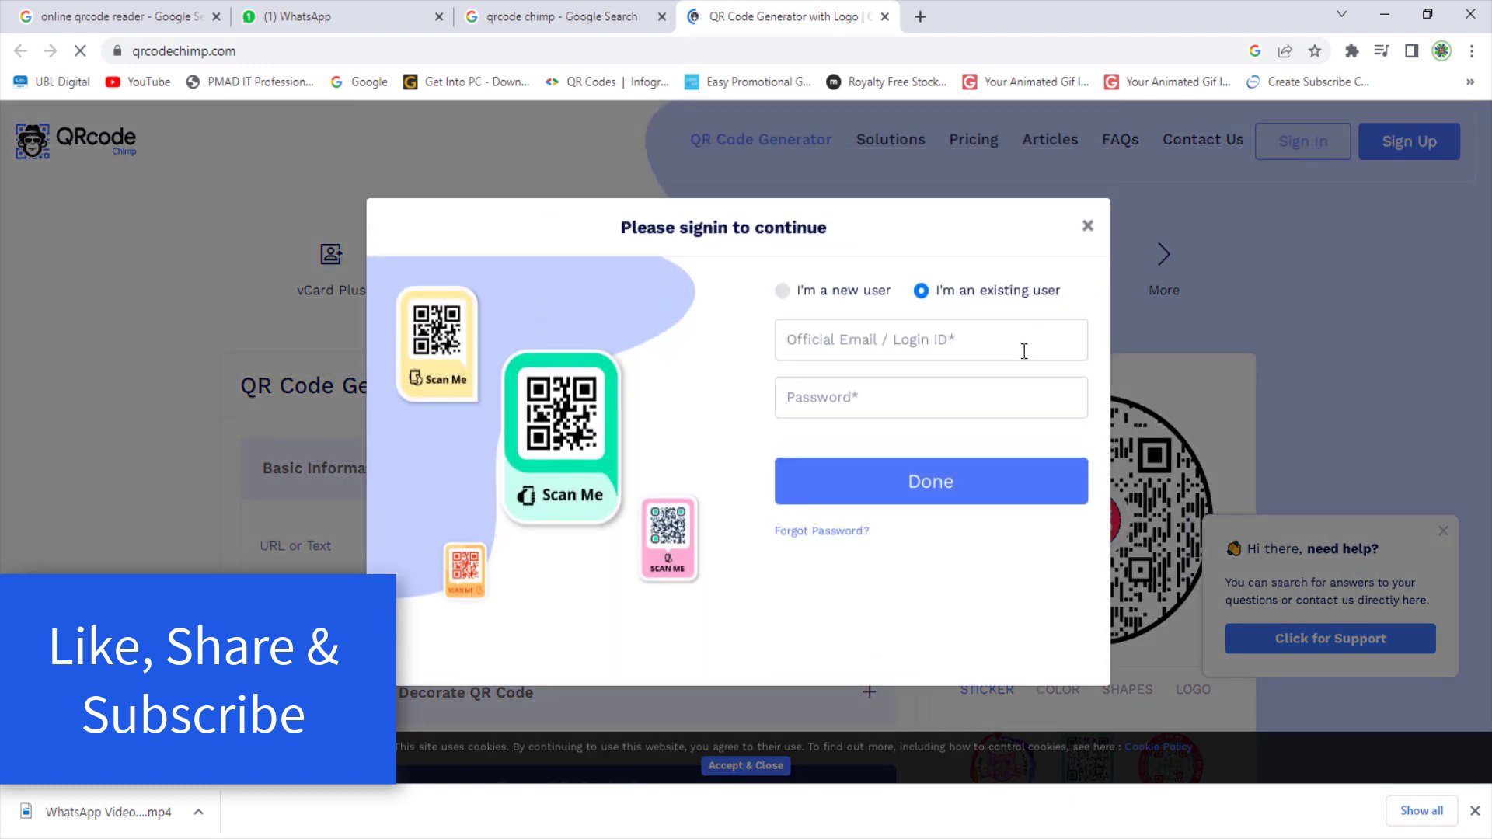
Step: Open the QR code design options, choose the steaming coffee cup QR shape and look through the remaining shapes
{"action": "scroll", "coordinate": [685, 655], "scroll_direction": "down", "scroll_amount": 3}
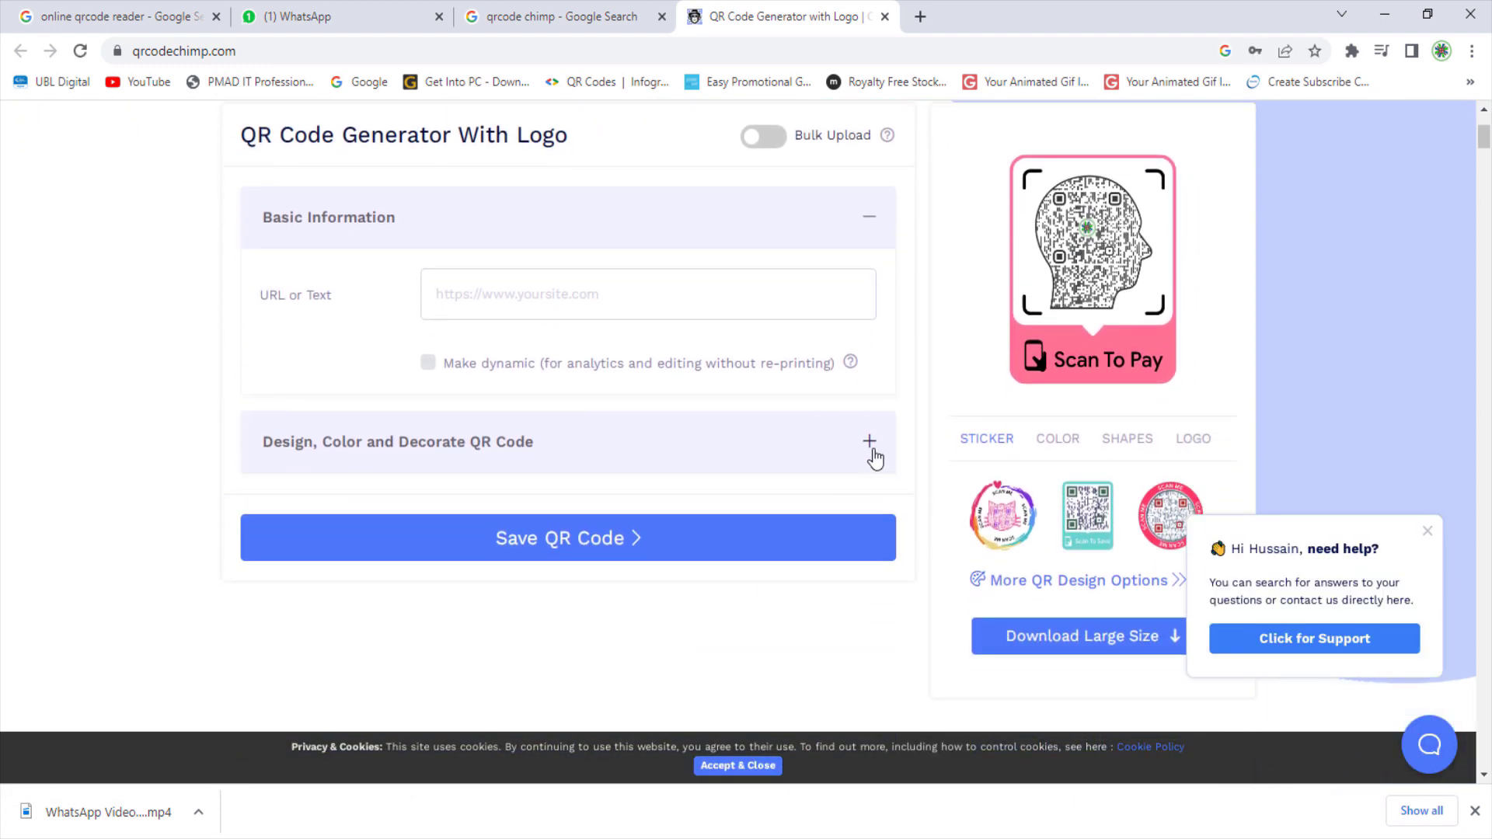
{"action": "left_click", "coordinate": [871, 443]}
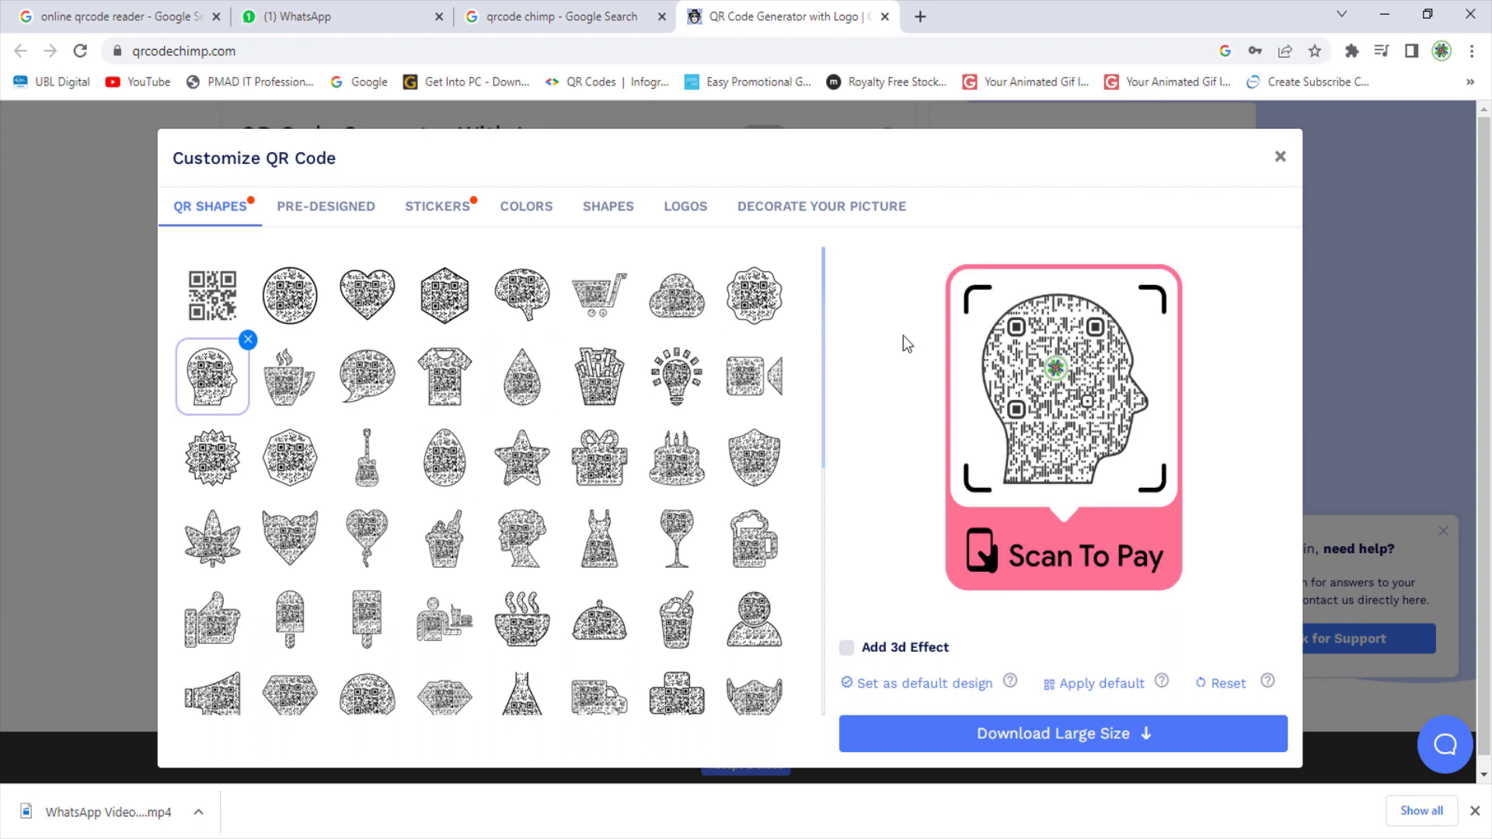
{"action": "left_click_drag", "start_coordinate": [825, 363], "coordinate": [793, 332]}
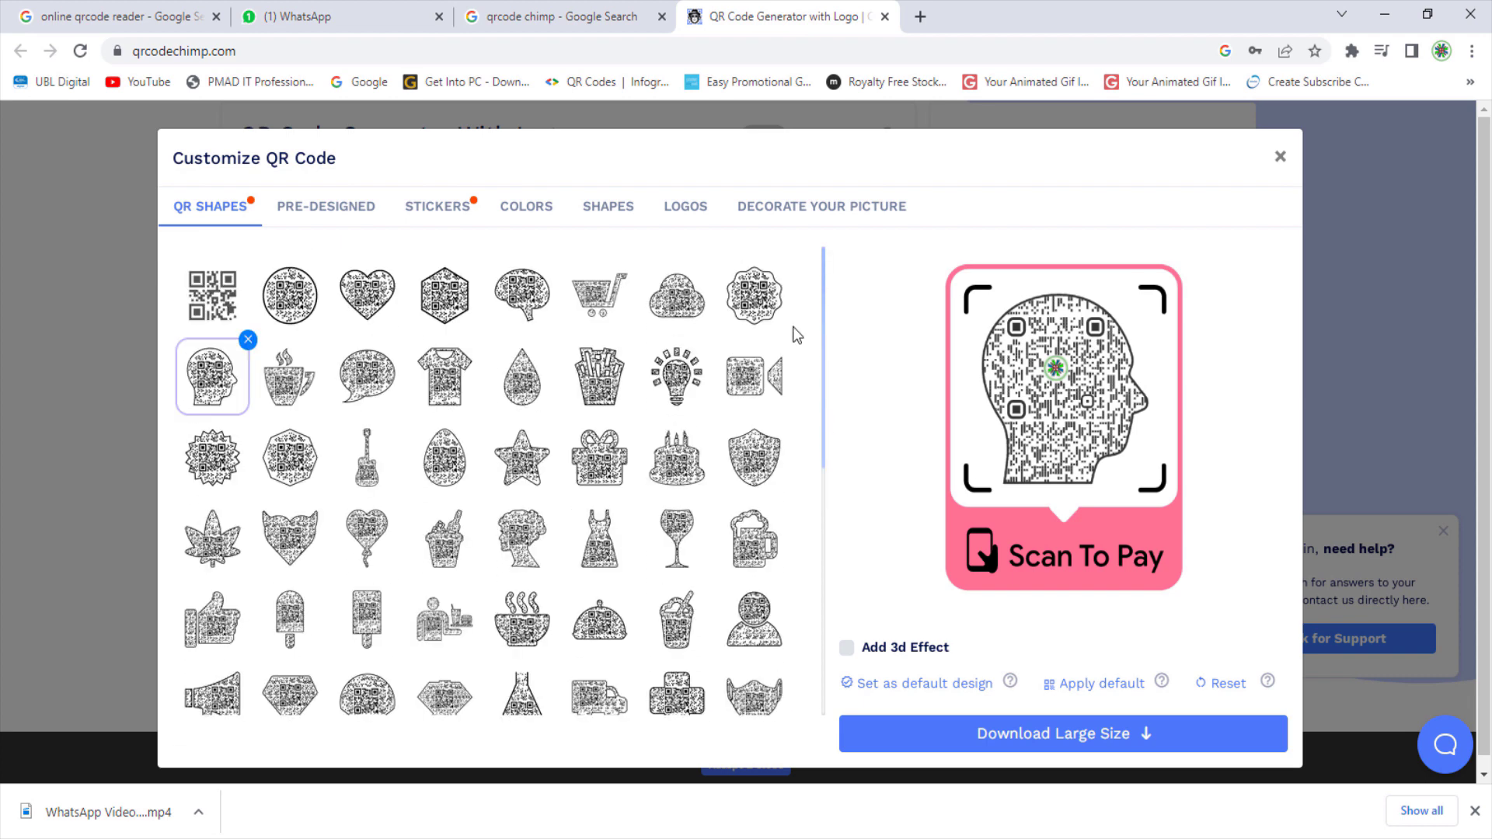
{"action": "left_click", "coordinate": [287, 399]}
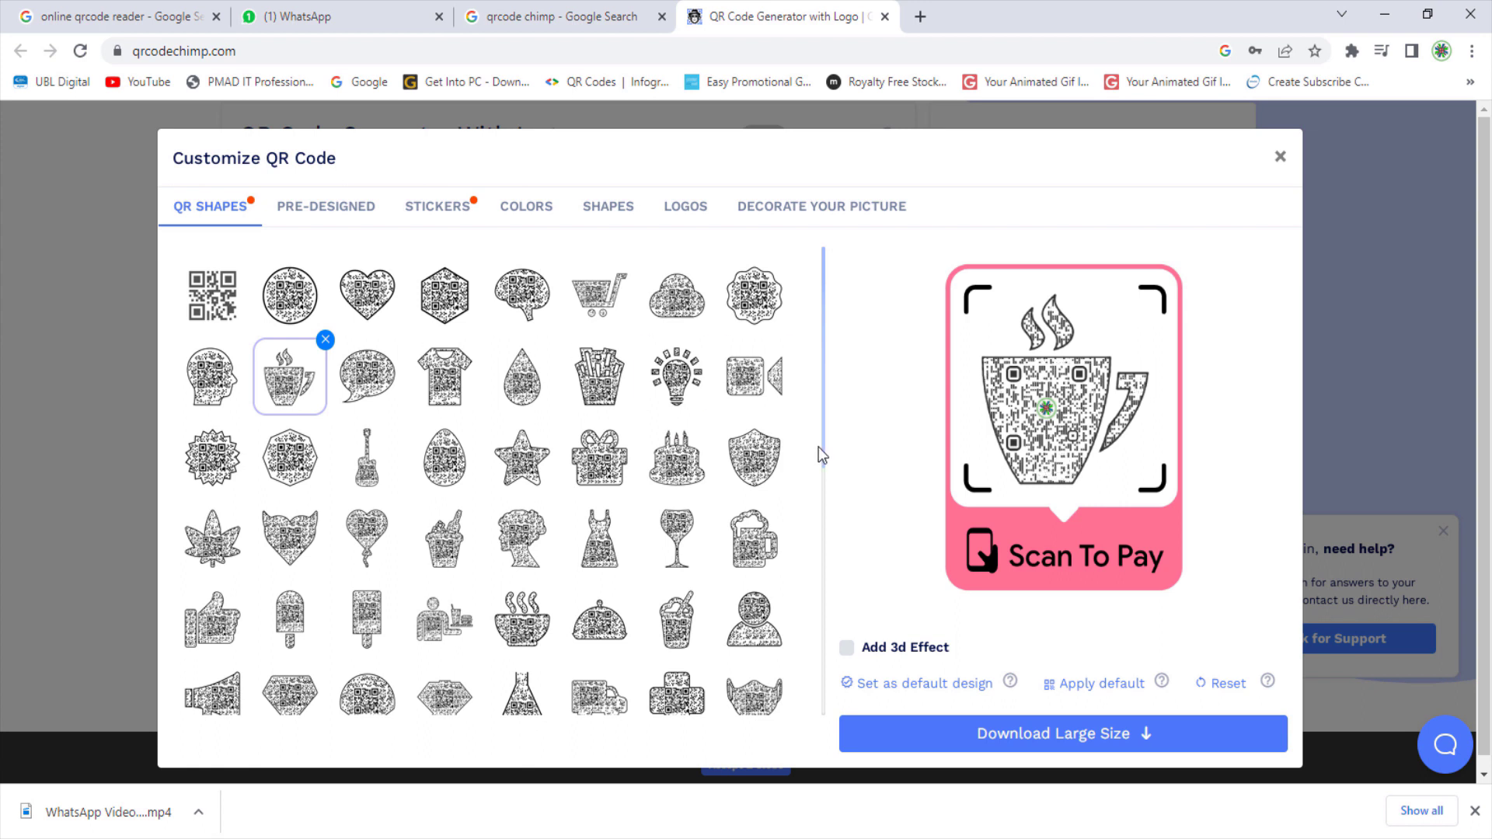
{"action": "scroll", "coordinate": [818, 447], "scroll_direction": "down", "scroll_amount": 10}
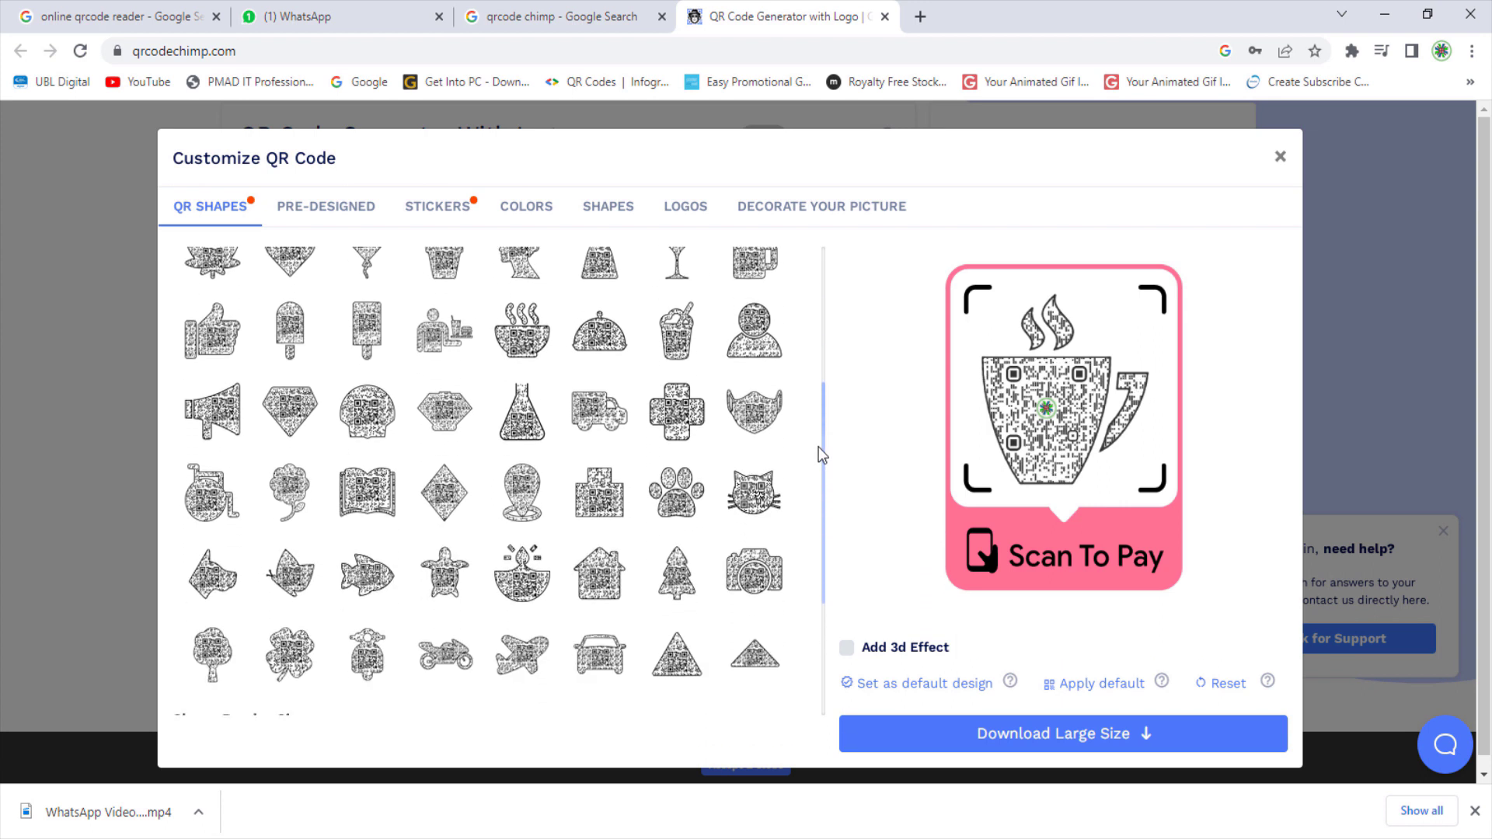
{"action": "scroll", "coordinate": [819, 447], "scroll_direction": "down", "scroll_amount": 1}
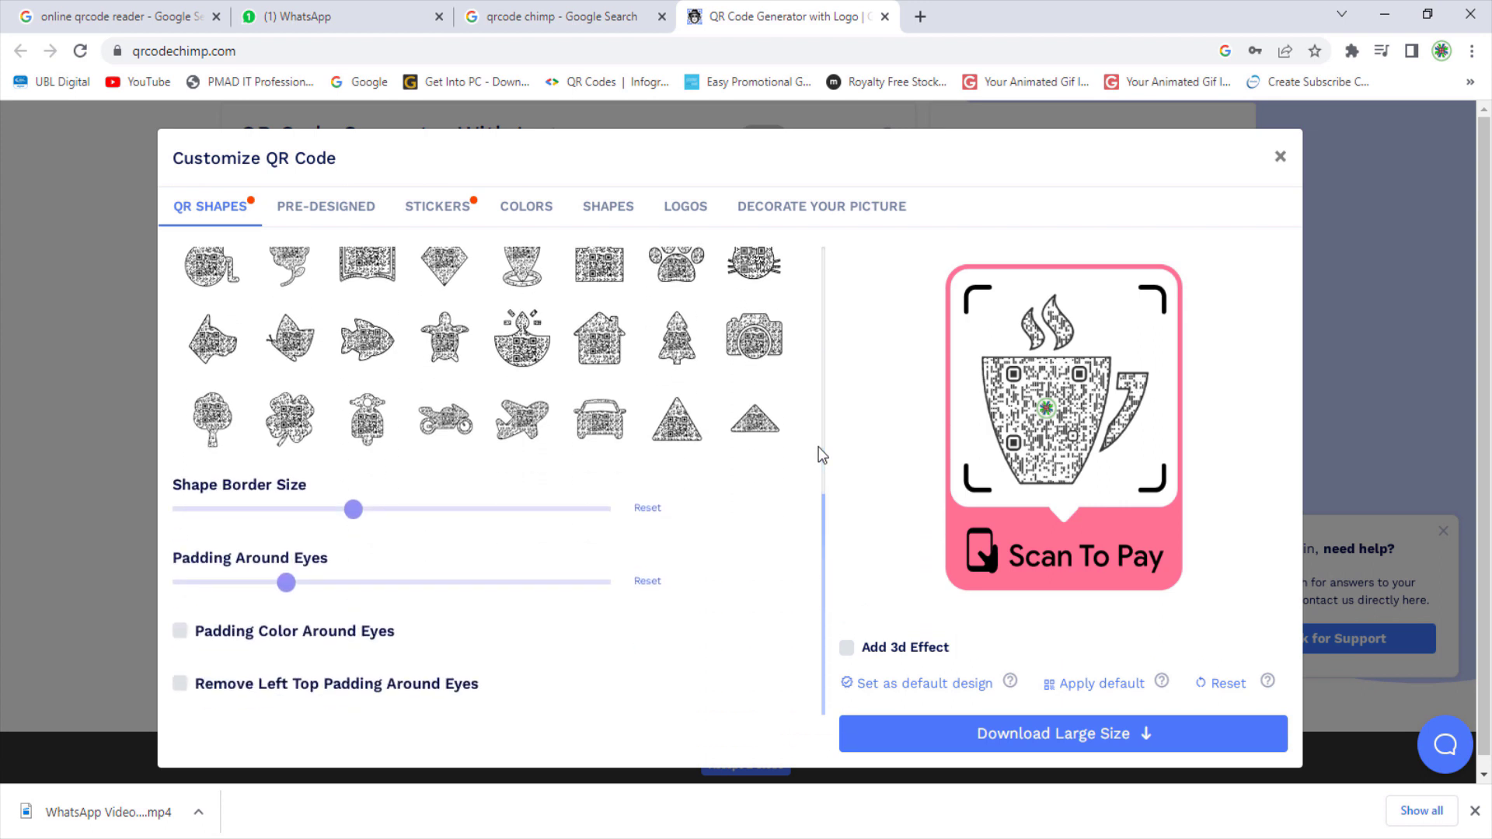
Step: Apply the blue pre-designed style to the cup QR code and add the green "Scan To Save" sticker
{"action": "left_click", "coordinate": [346, 220]}
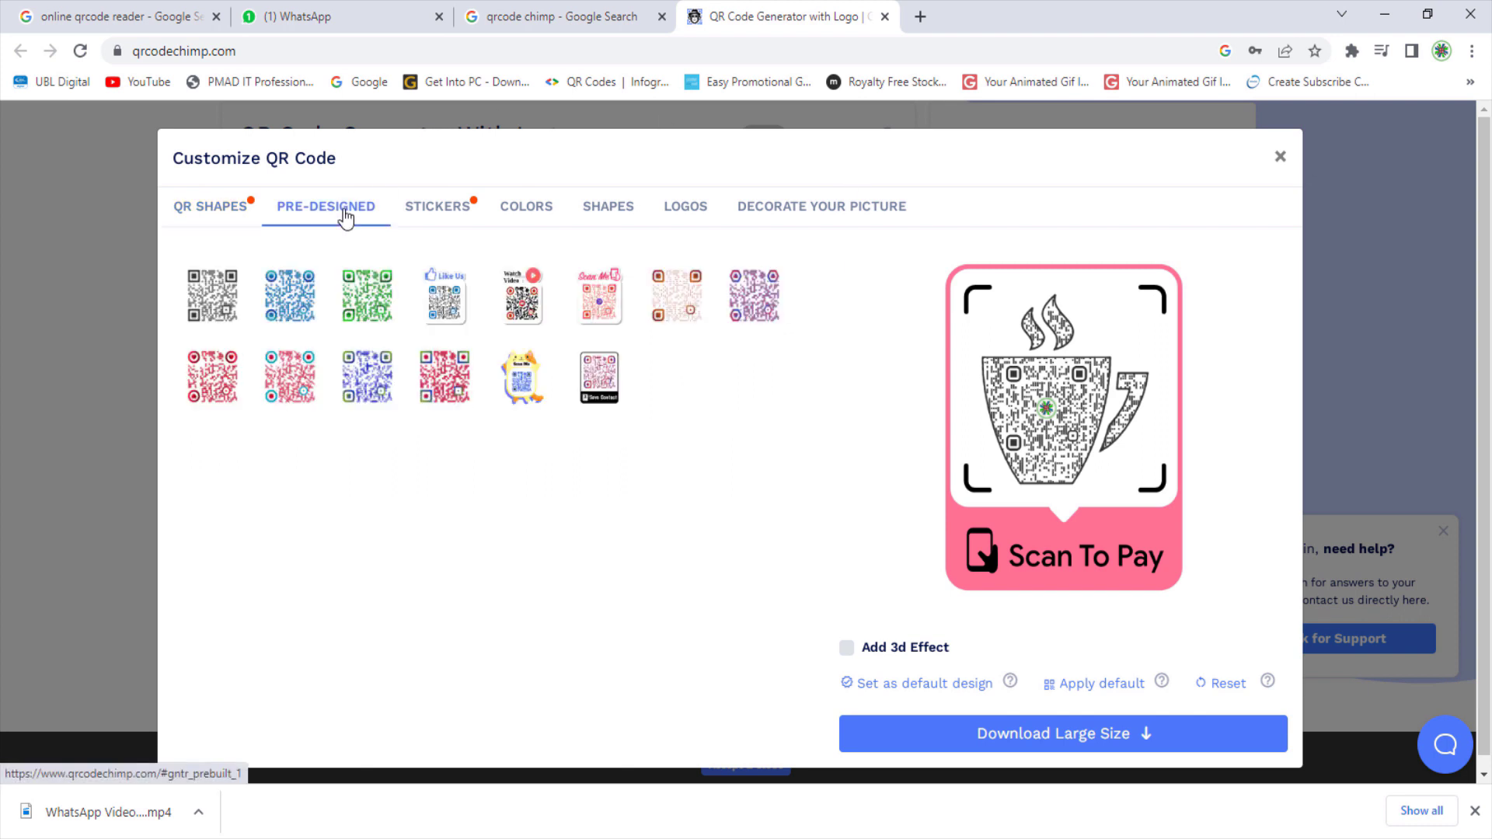
{"action": "left_click", "coordinate": [306, 311]}
{"action": "left_click", "coordinate": [440, 208]}
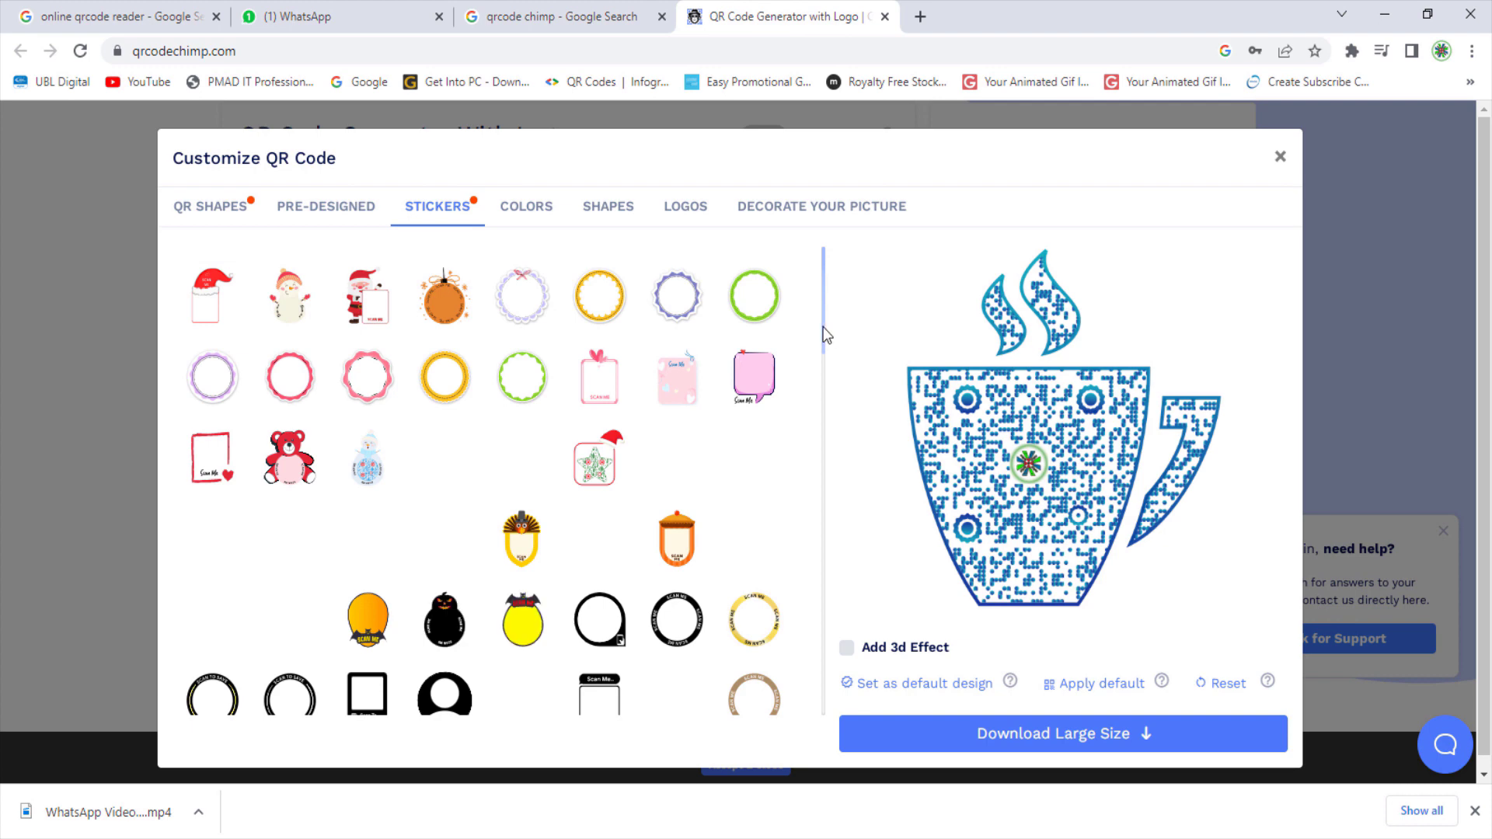
{"action": "left_click_drag", "start_coordinate": [826, 335], "coordinate": [821, 402]}
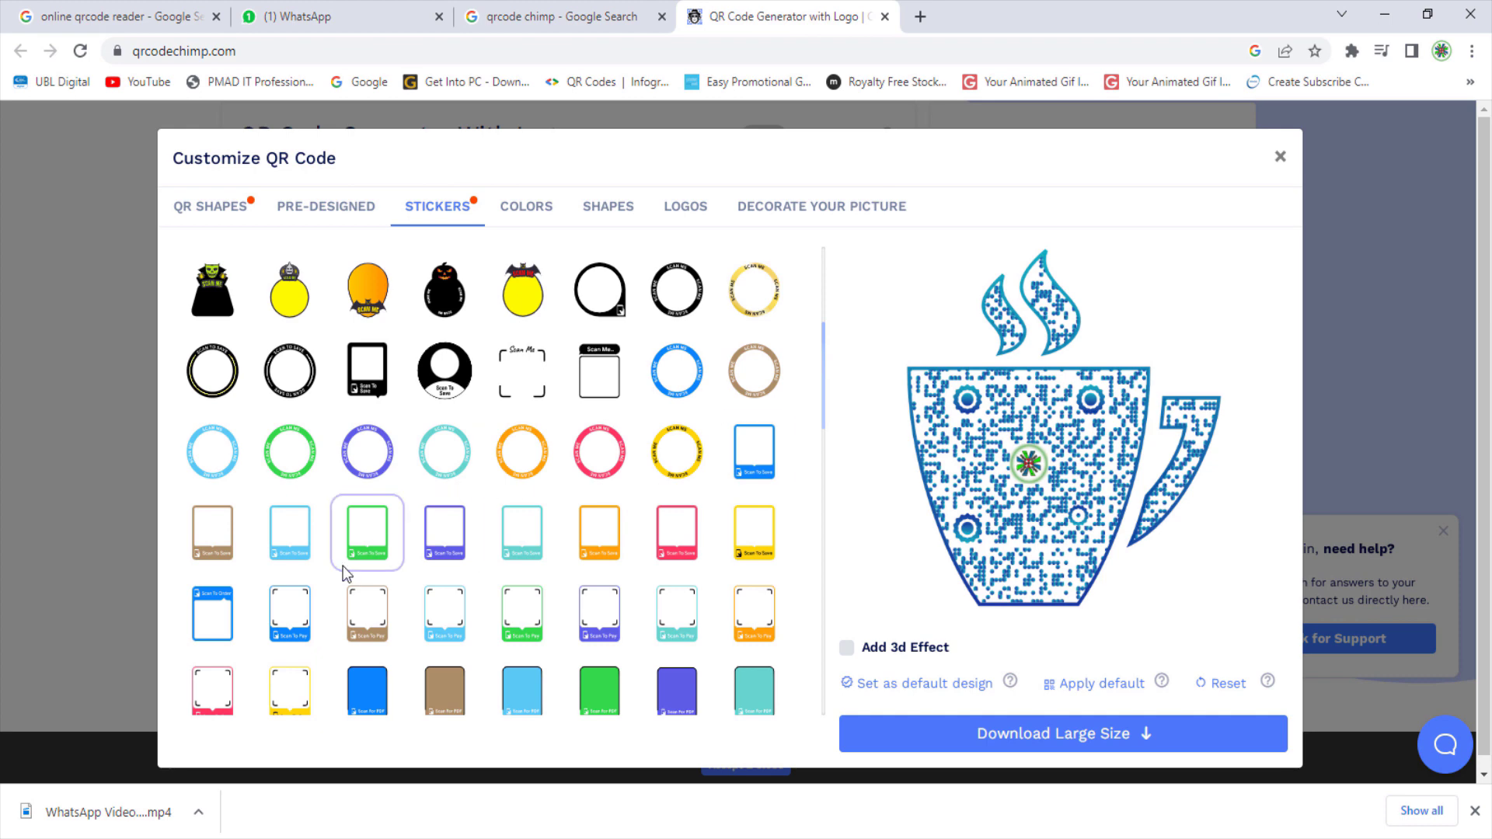
{"action": "left_click", "coordinate": [384, 541]}
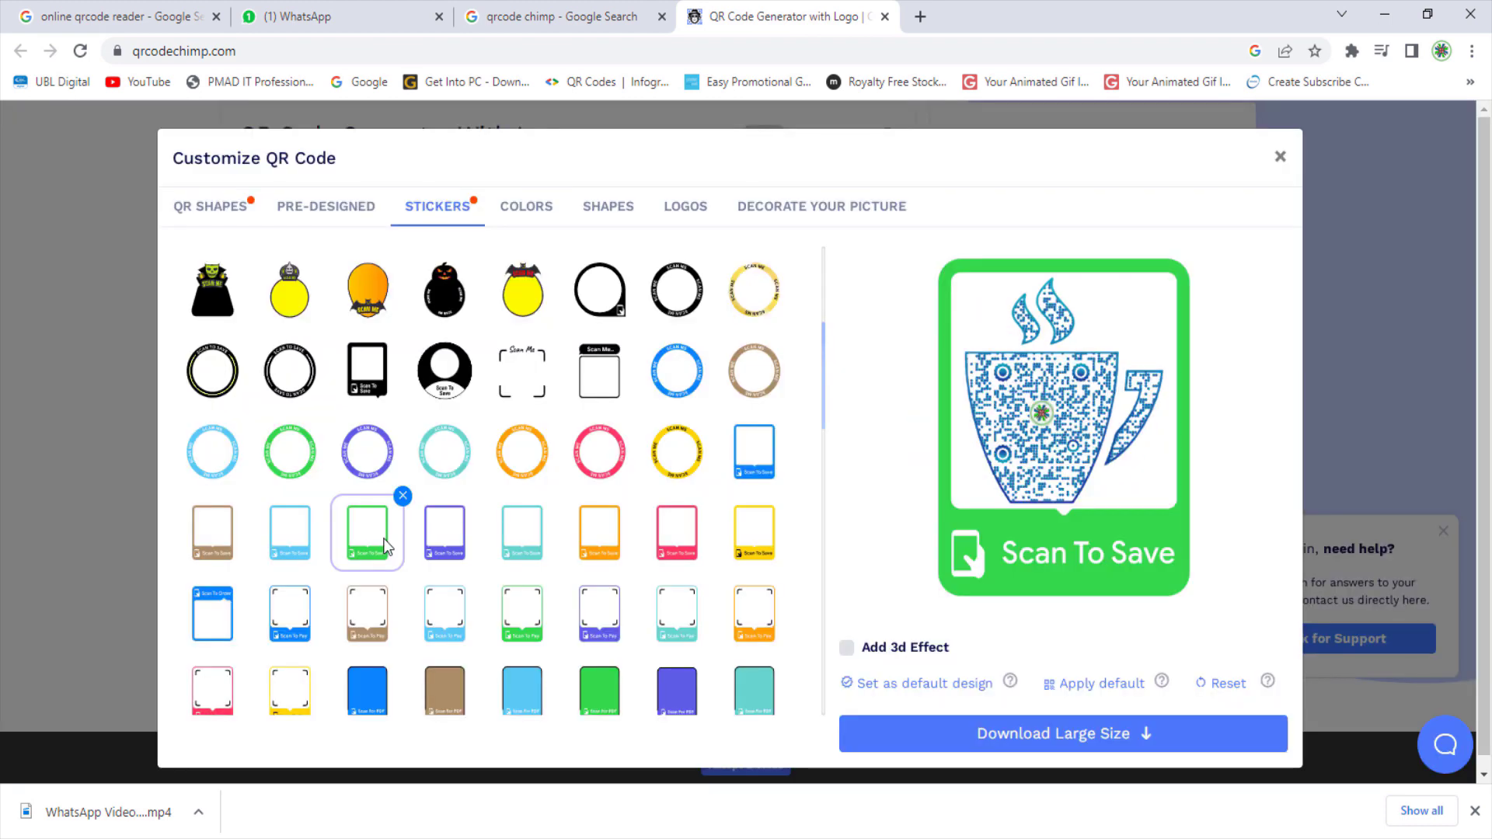
Step: Review the color, shape and logo options of the QR code, and set the current cup design as default
{"action": "left_click", "coordinate": [534, 208]}
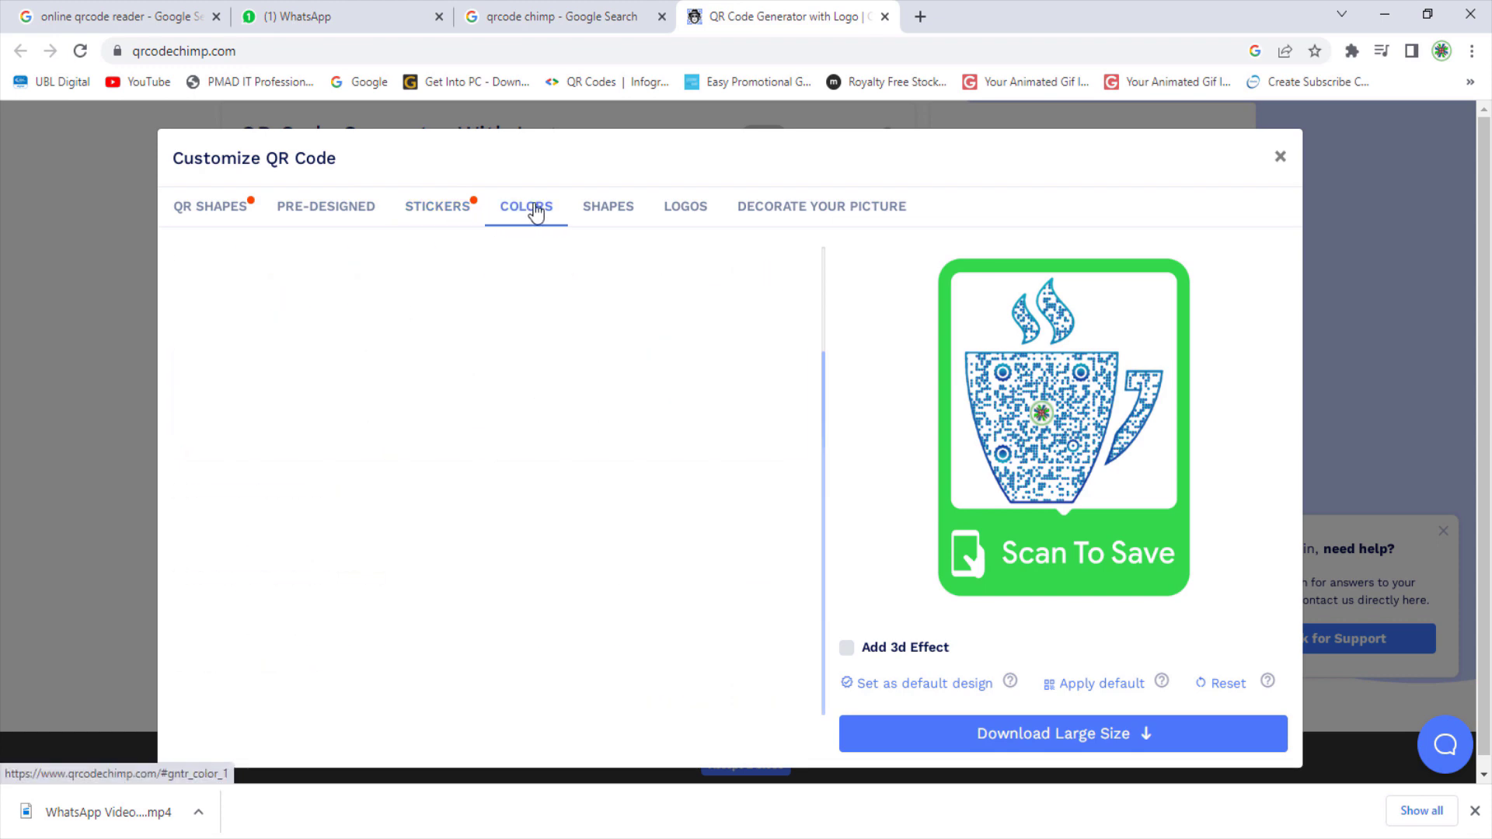
{"action": "left_click", "coordinate": [614, 208]}
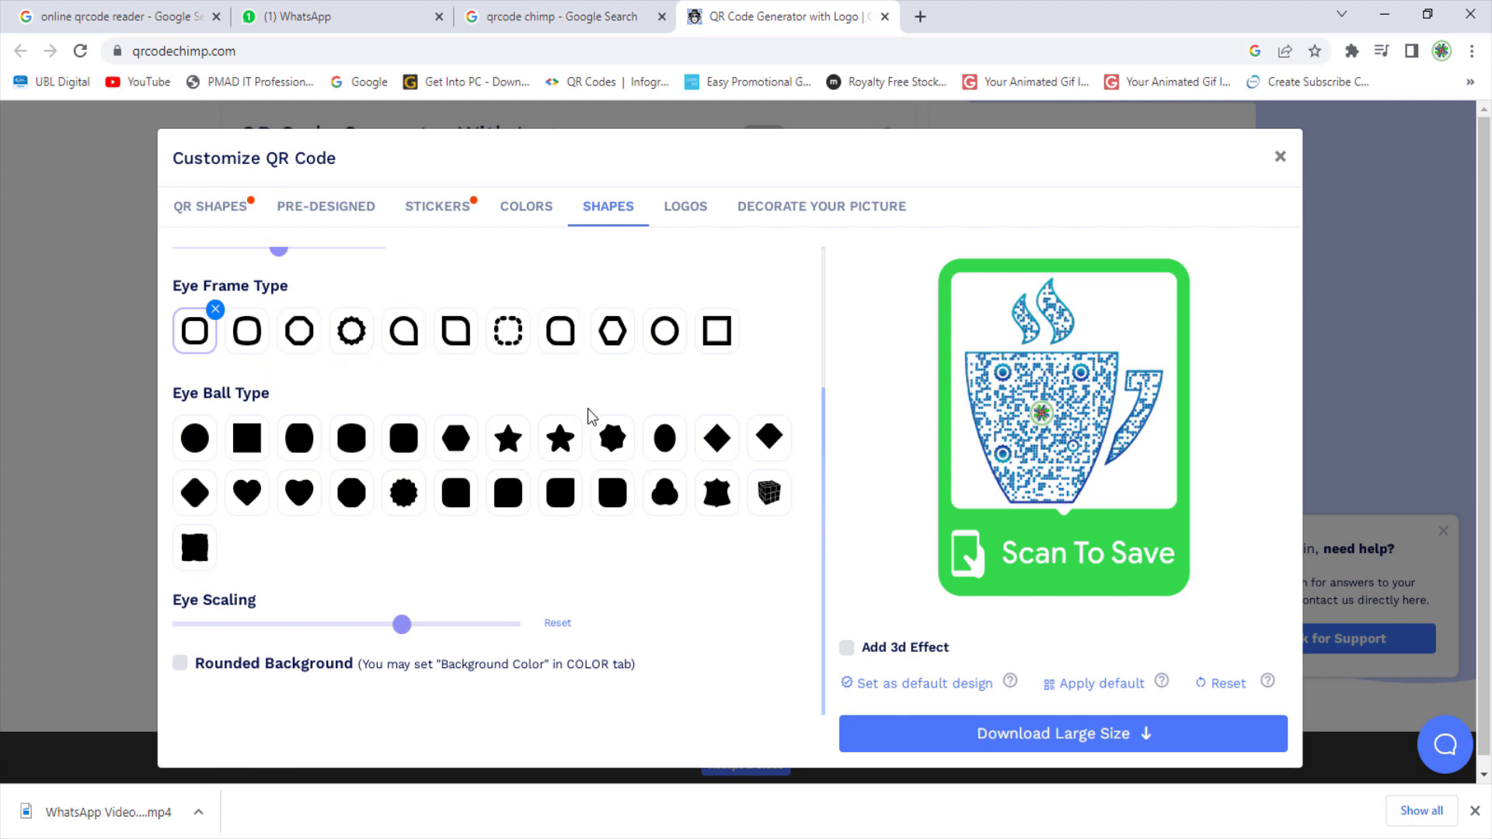
{"action": "left_click", "coordinate": [697, 214]}
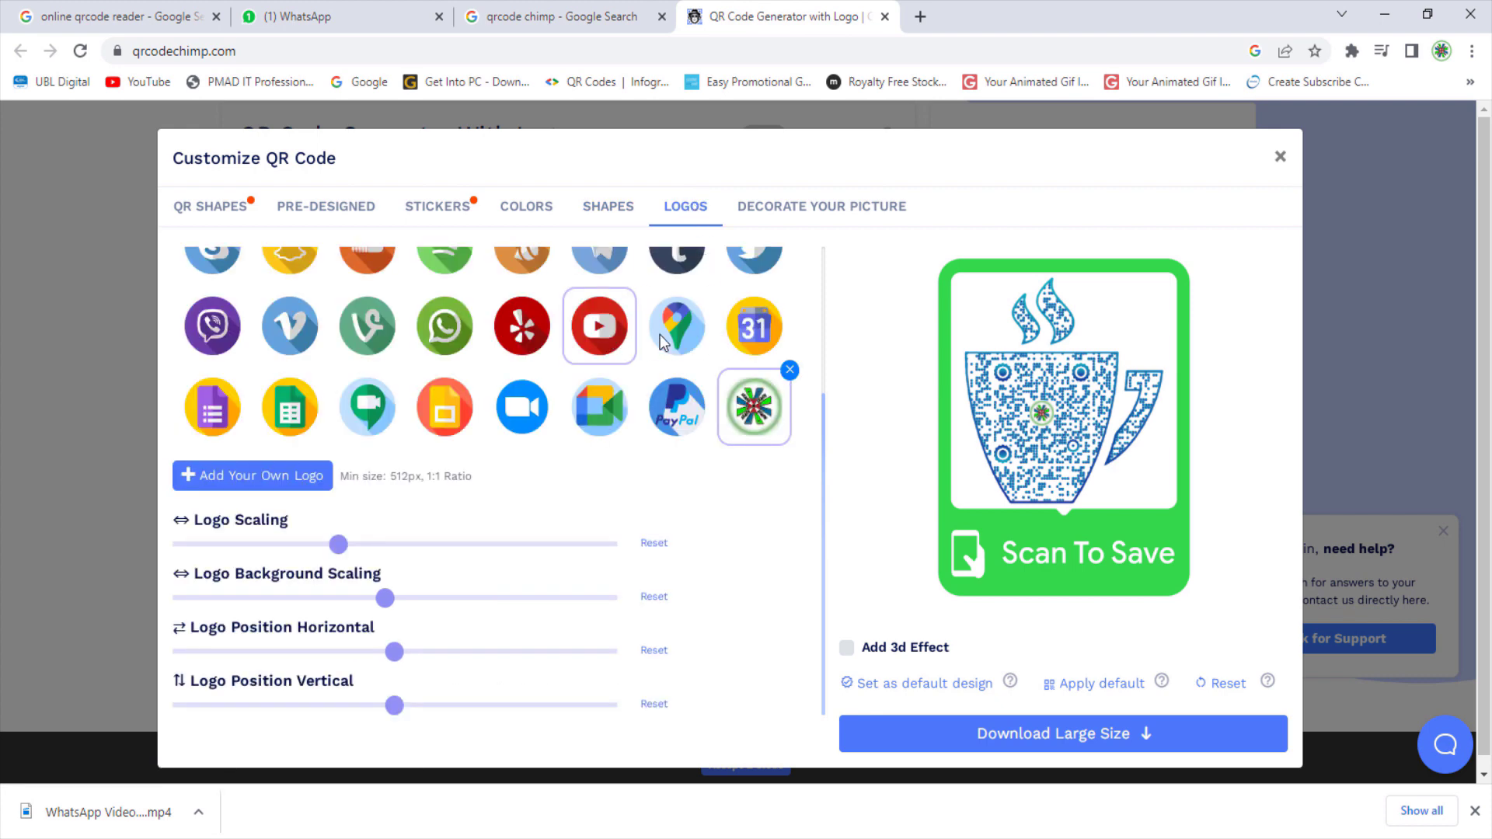
{"action": "left_click_drag", "start_coordinate": [824, 407], "coordinate": [814, 315]}
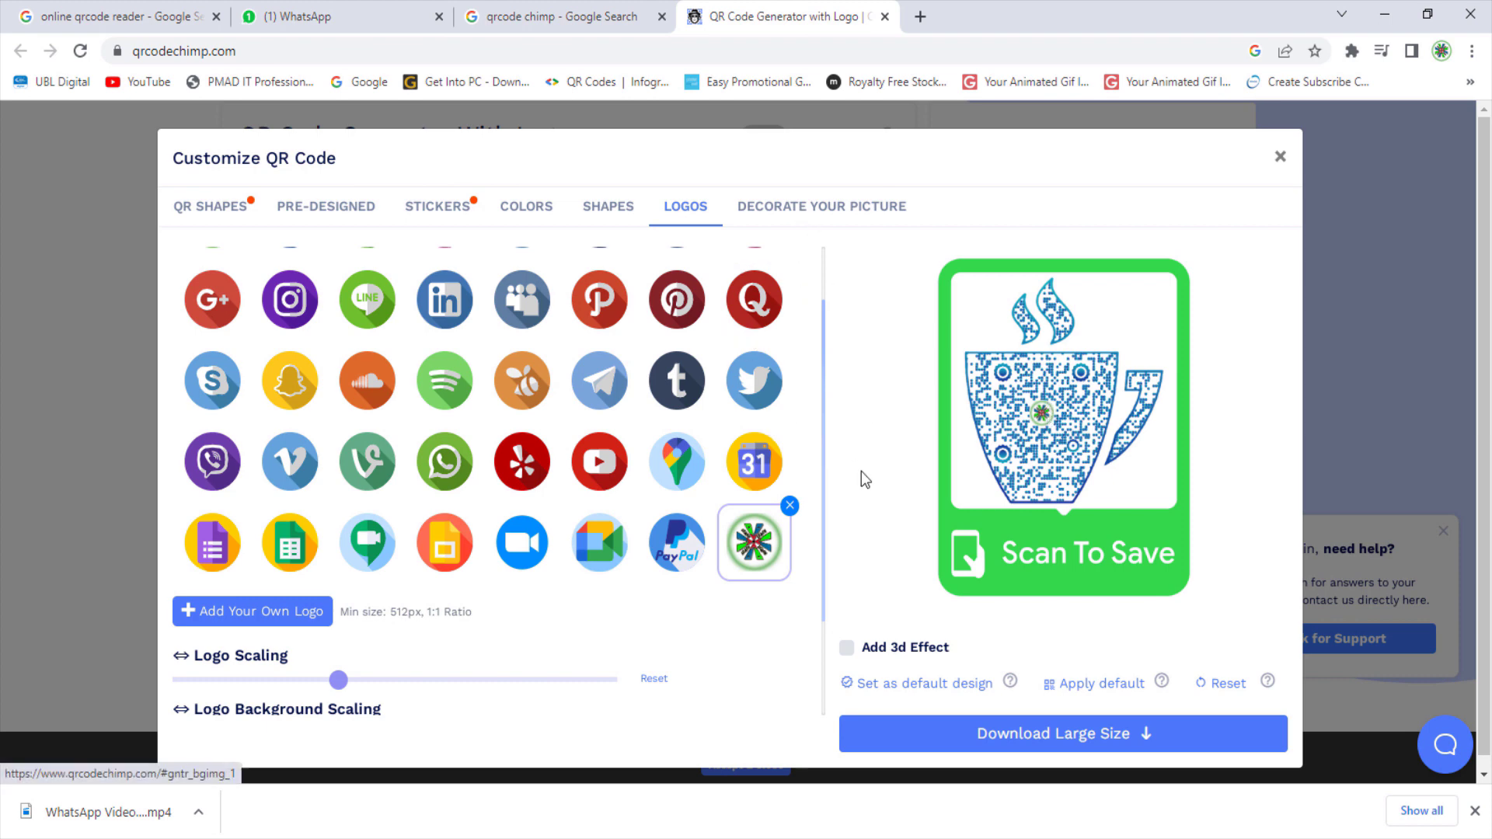
{"action": "left_click", "coordinate": [908, 684]}
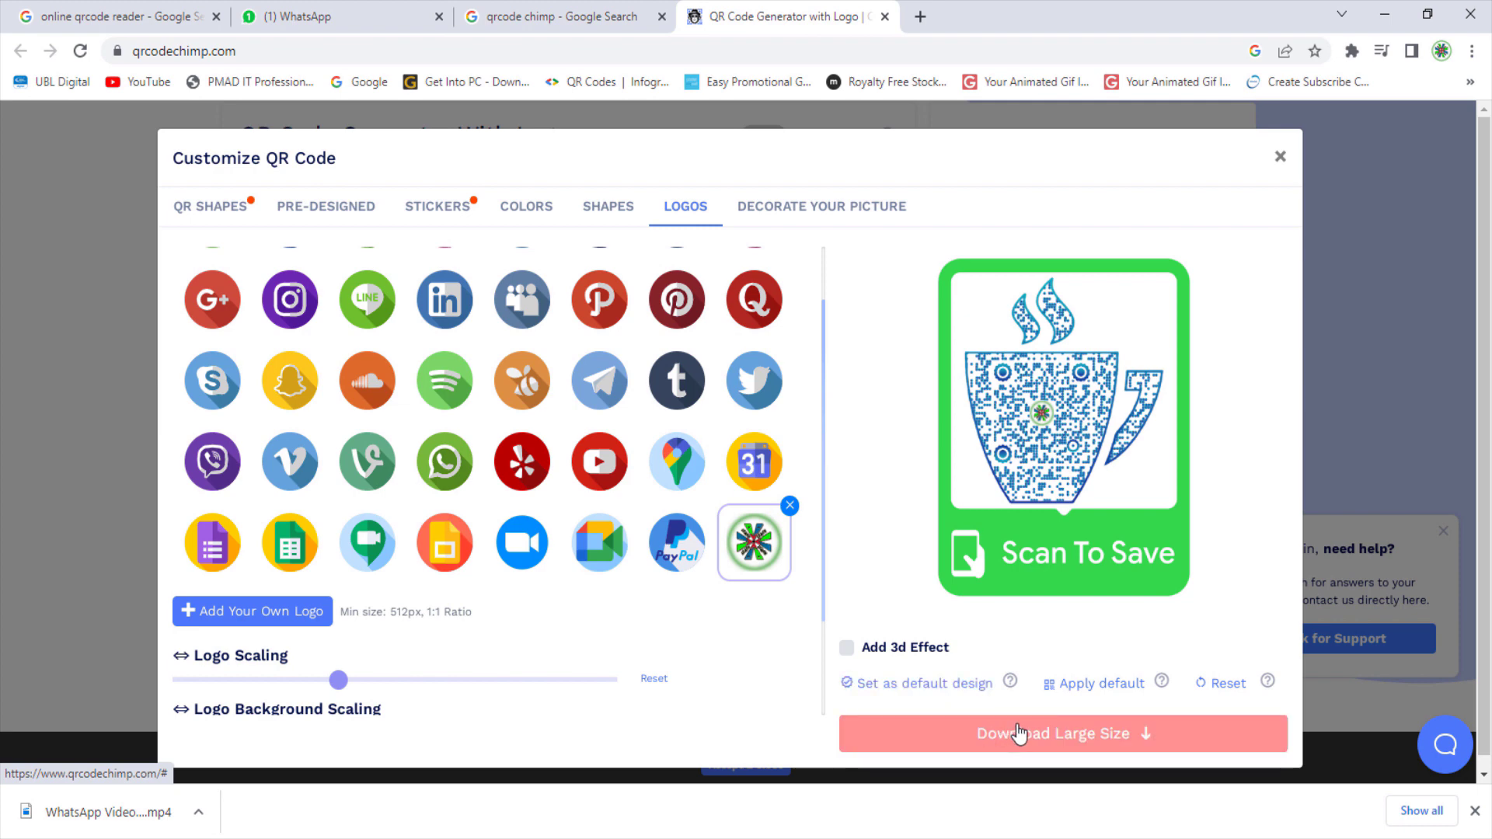
Step: Open Google Drive in a new browser tab from the Google apps list
{"action": "key", "text": "ctrl+t"}
{"action": "left_click", "coordinate": [1413, 140]}
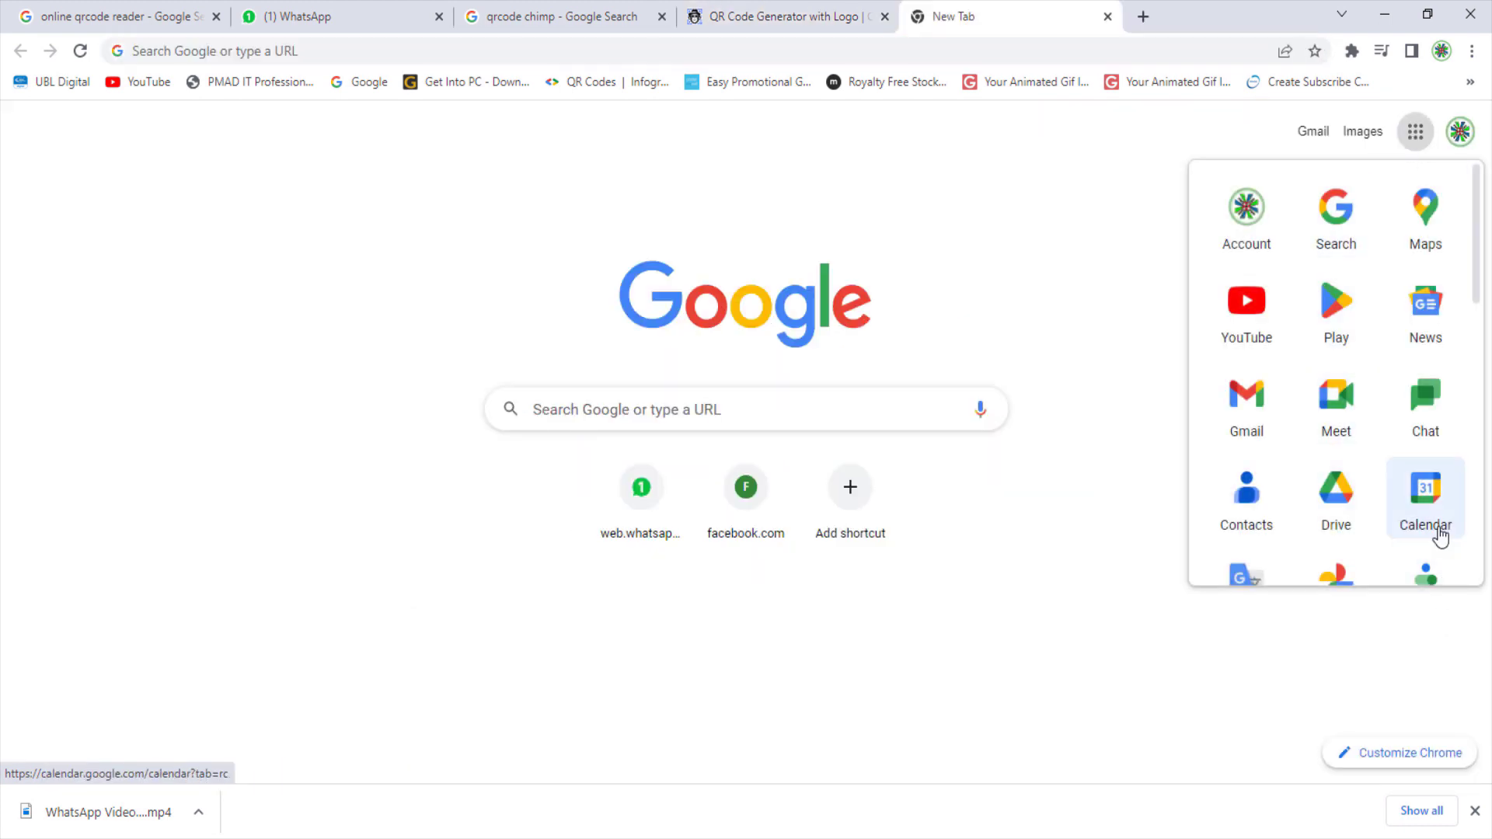
{"action": "scroll", "coordinate": [1438, 535], "scroll_direction": "down", "scroll_amount": 1}
{"action": "scroll", "coordinate": [1441, 537], "scroll_direction": "down", "scroll_amount": 1}
{"action": "left_click", "coordinate": [1334, 404]}
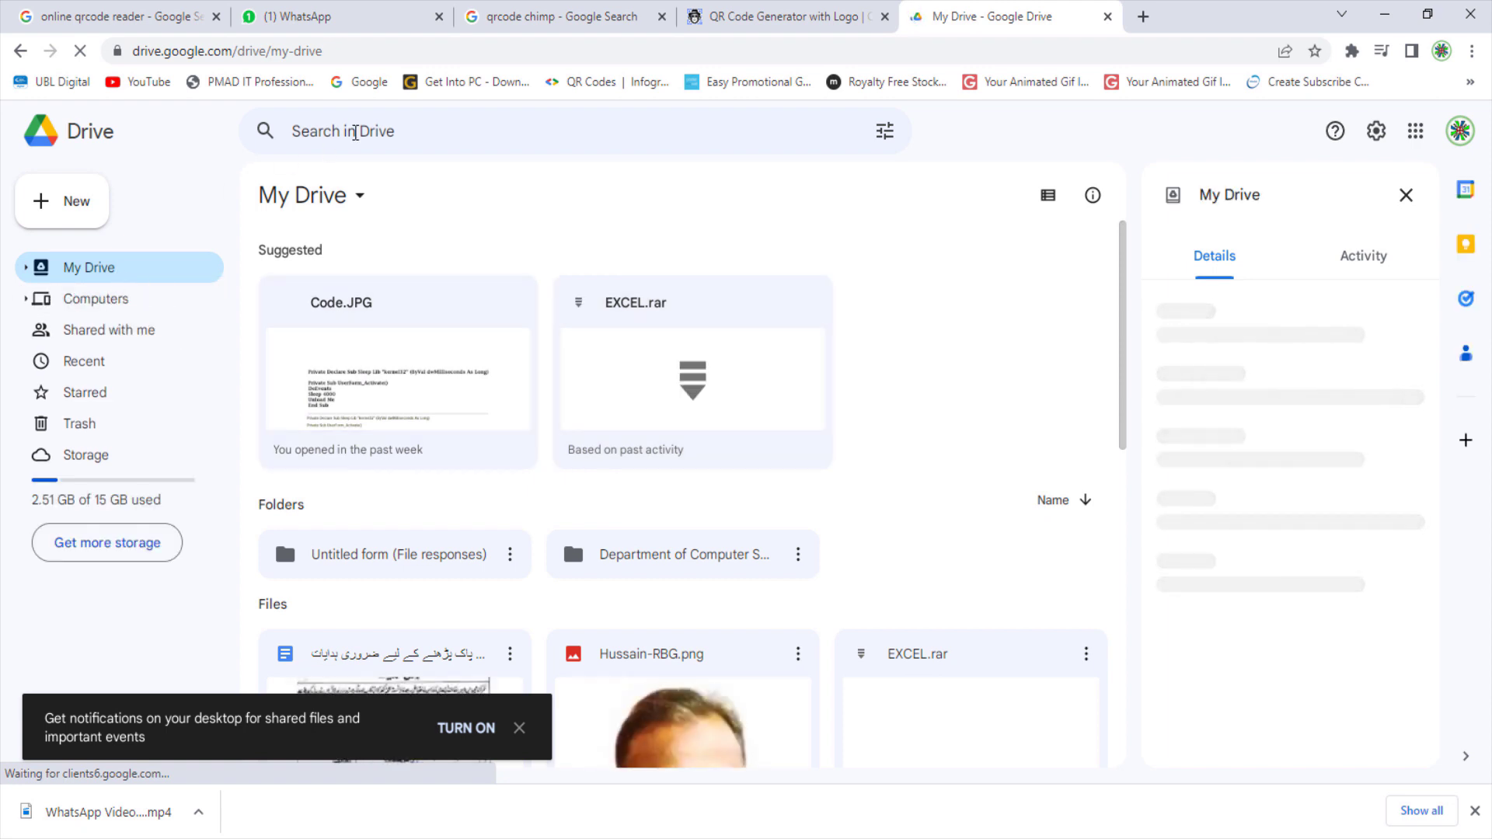
Step: Upload JPG2PDF Translation.pdf from the Desktop to My Drive
{"action": "left_click", "coordinate": [361, 204]}
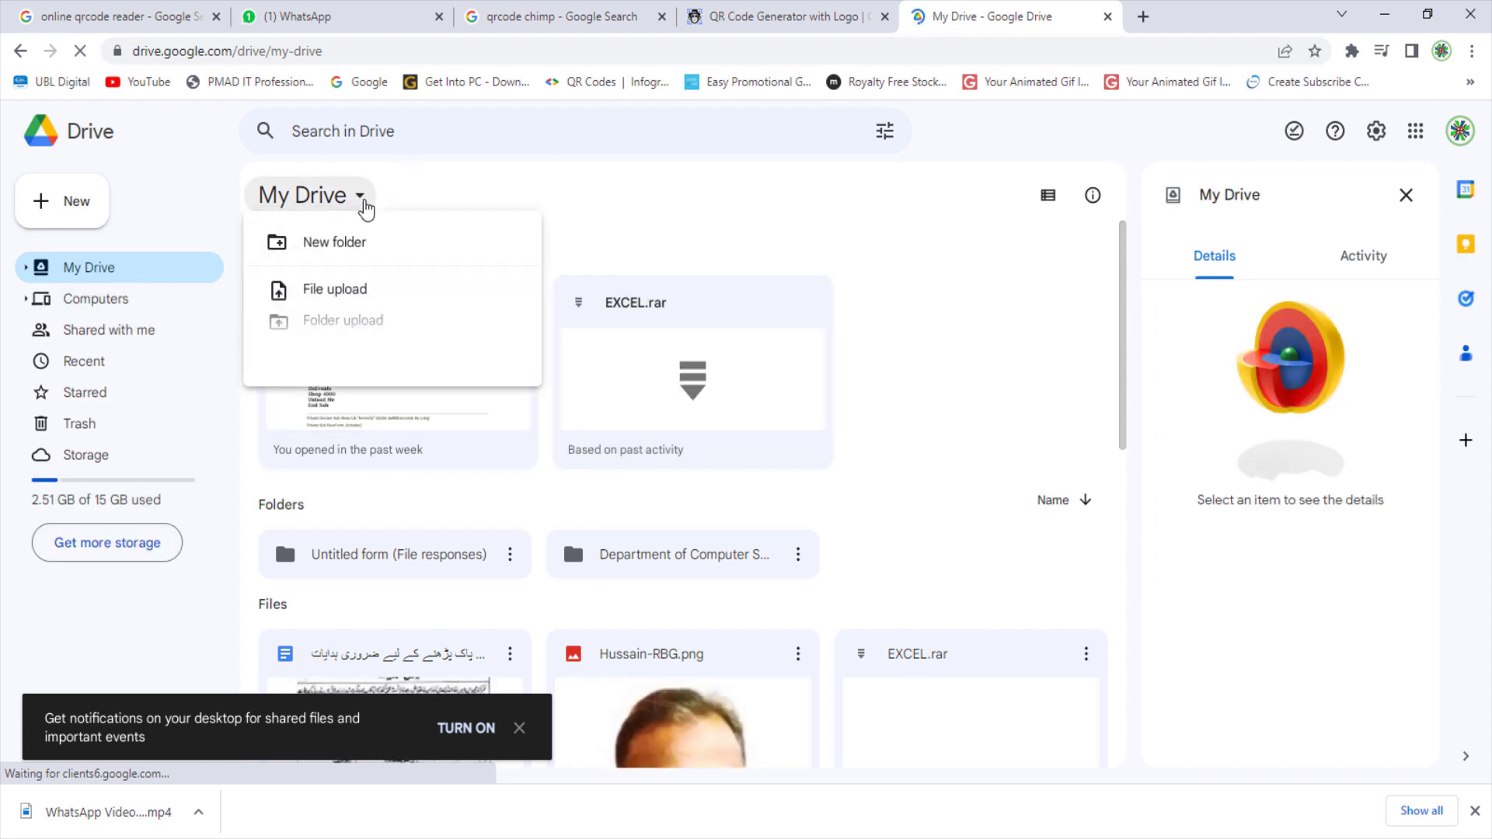
{"action": "left_click", "coordinate": [355, 294]}
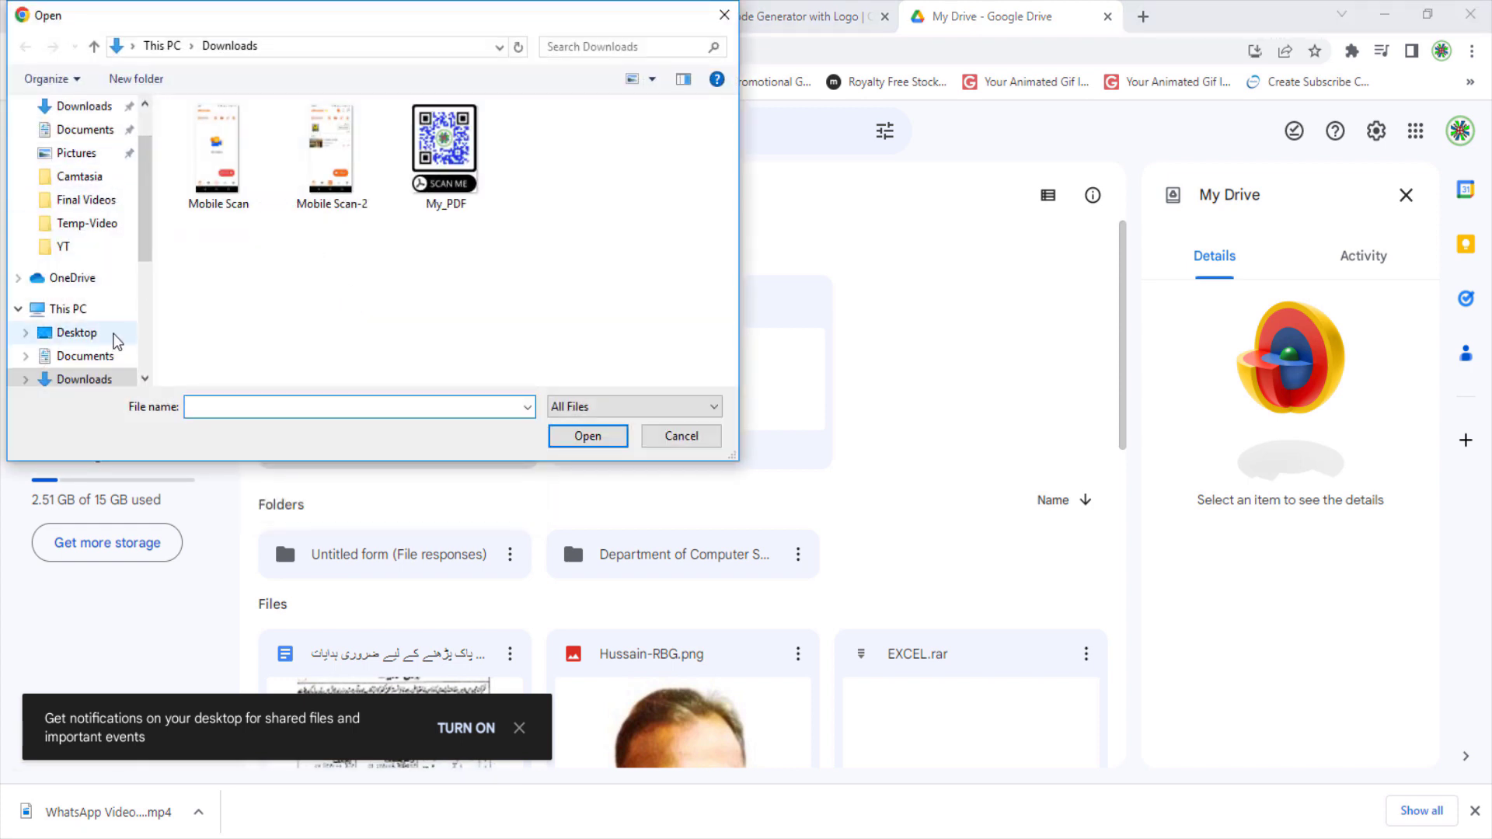
{"action": "left_click", "coordinate": [76, 332]}
{"action": "double_click", "coordinate": [335, 182]}
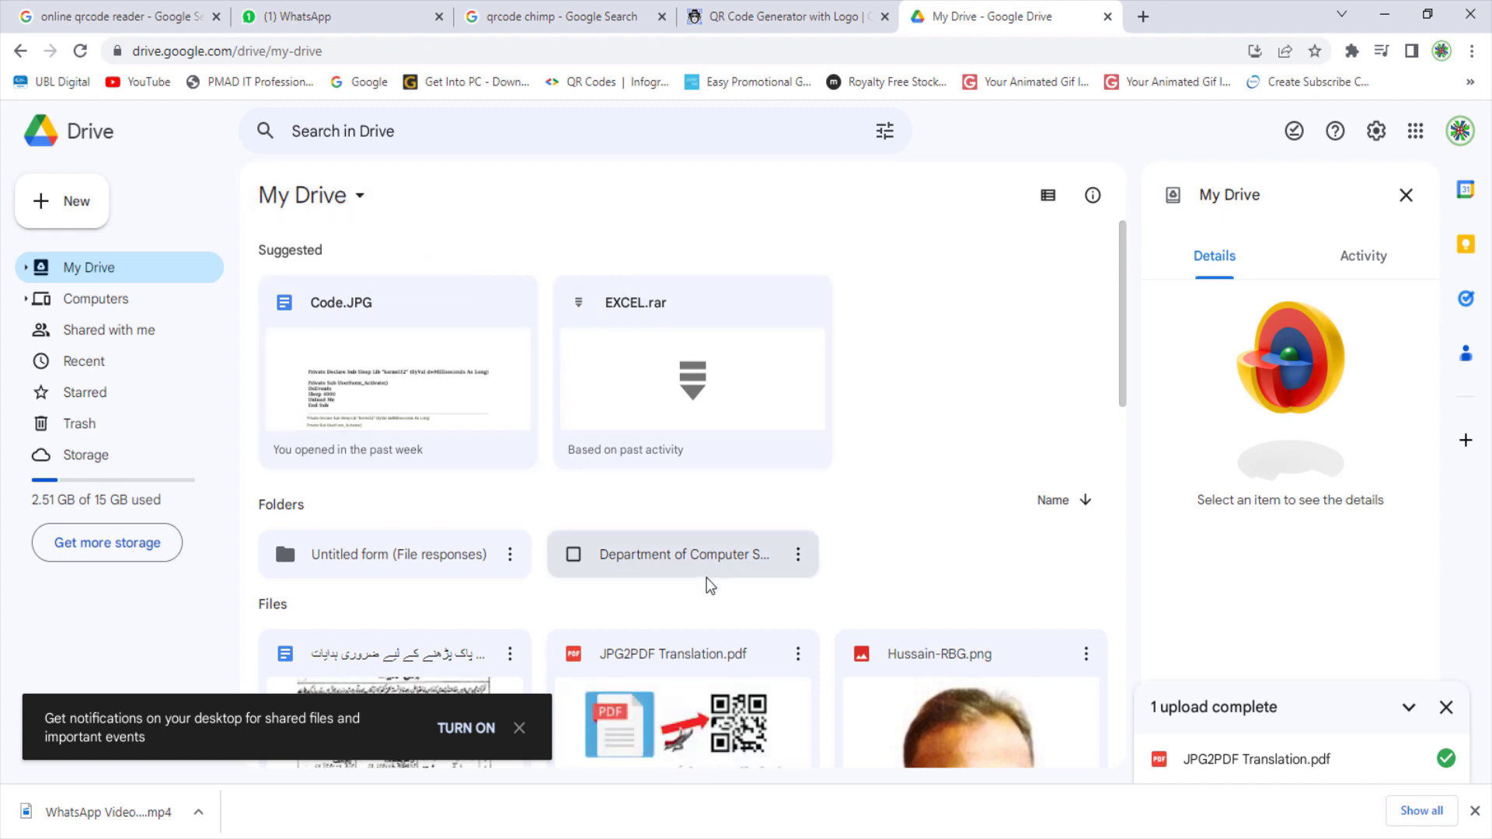
Step: Copy the share link of JPG2PDF Translation.pdf in Google Drive
{"action": "left_click", "coordinate": [798, 657]}
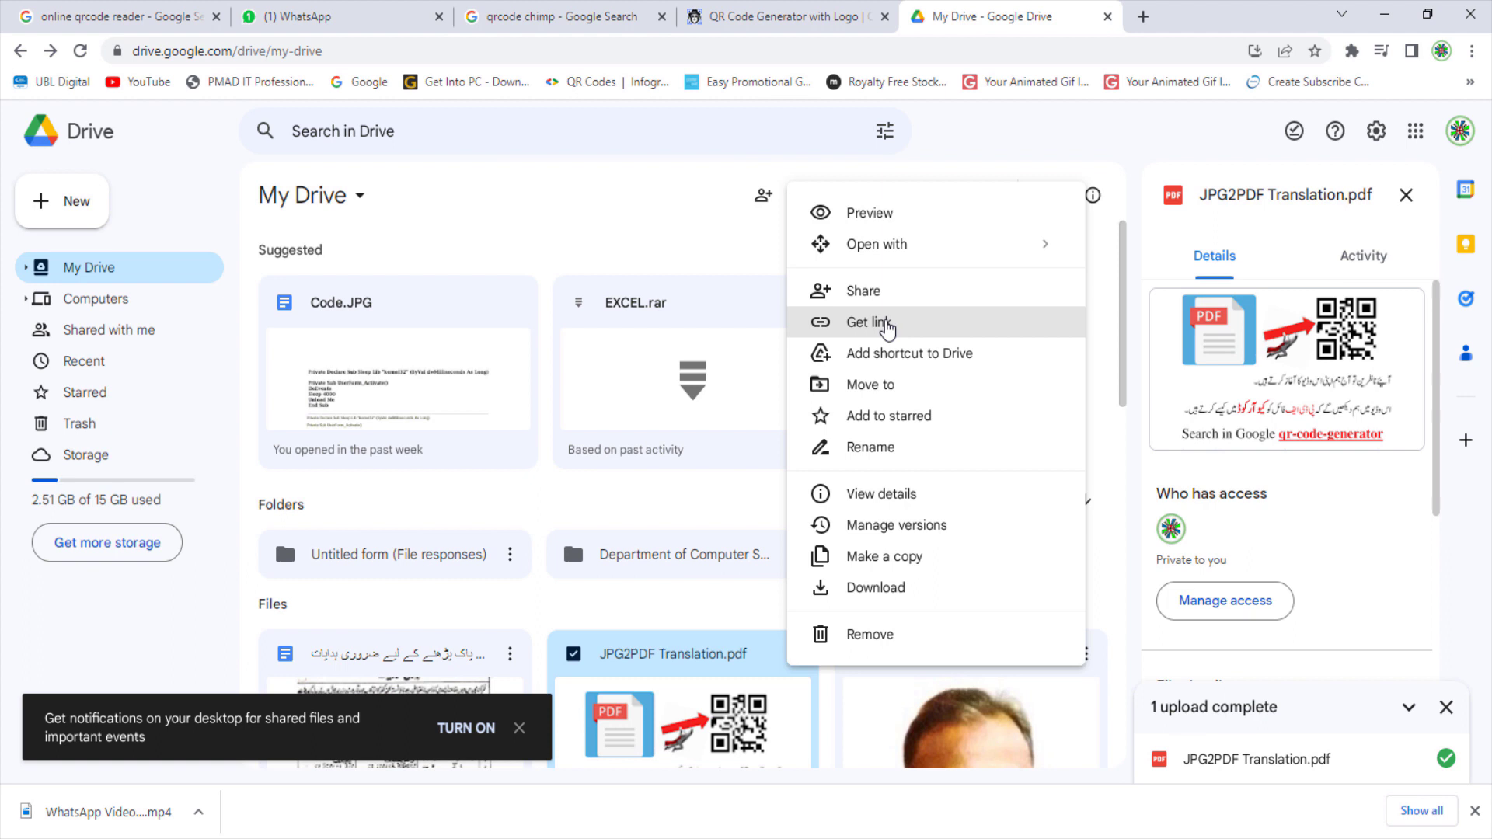
{"action": "left_click", "coordinate": [889, 330]}
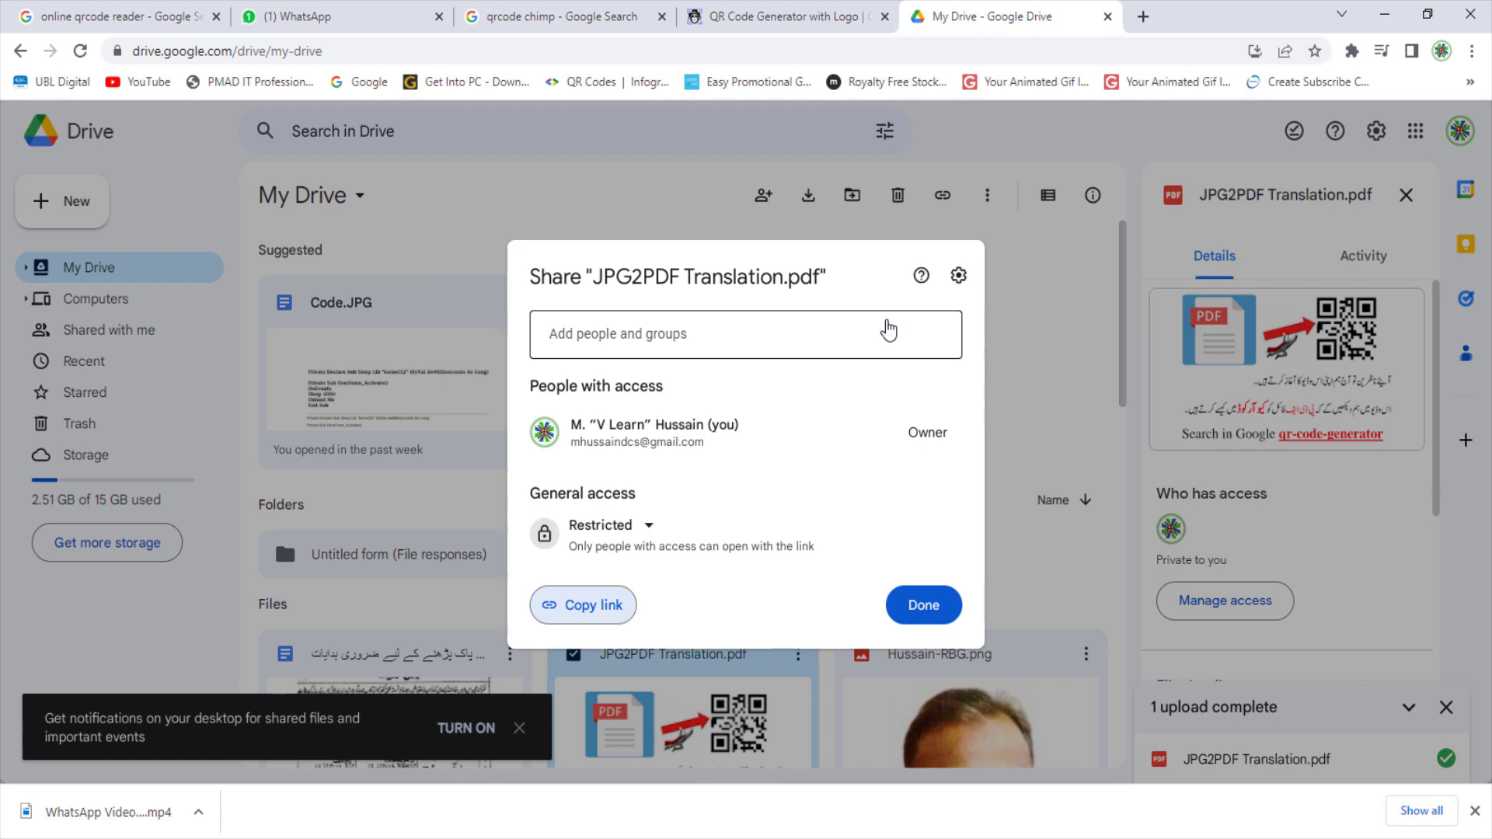
{"action": "left_click", "coordinate": [628, 610]}
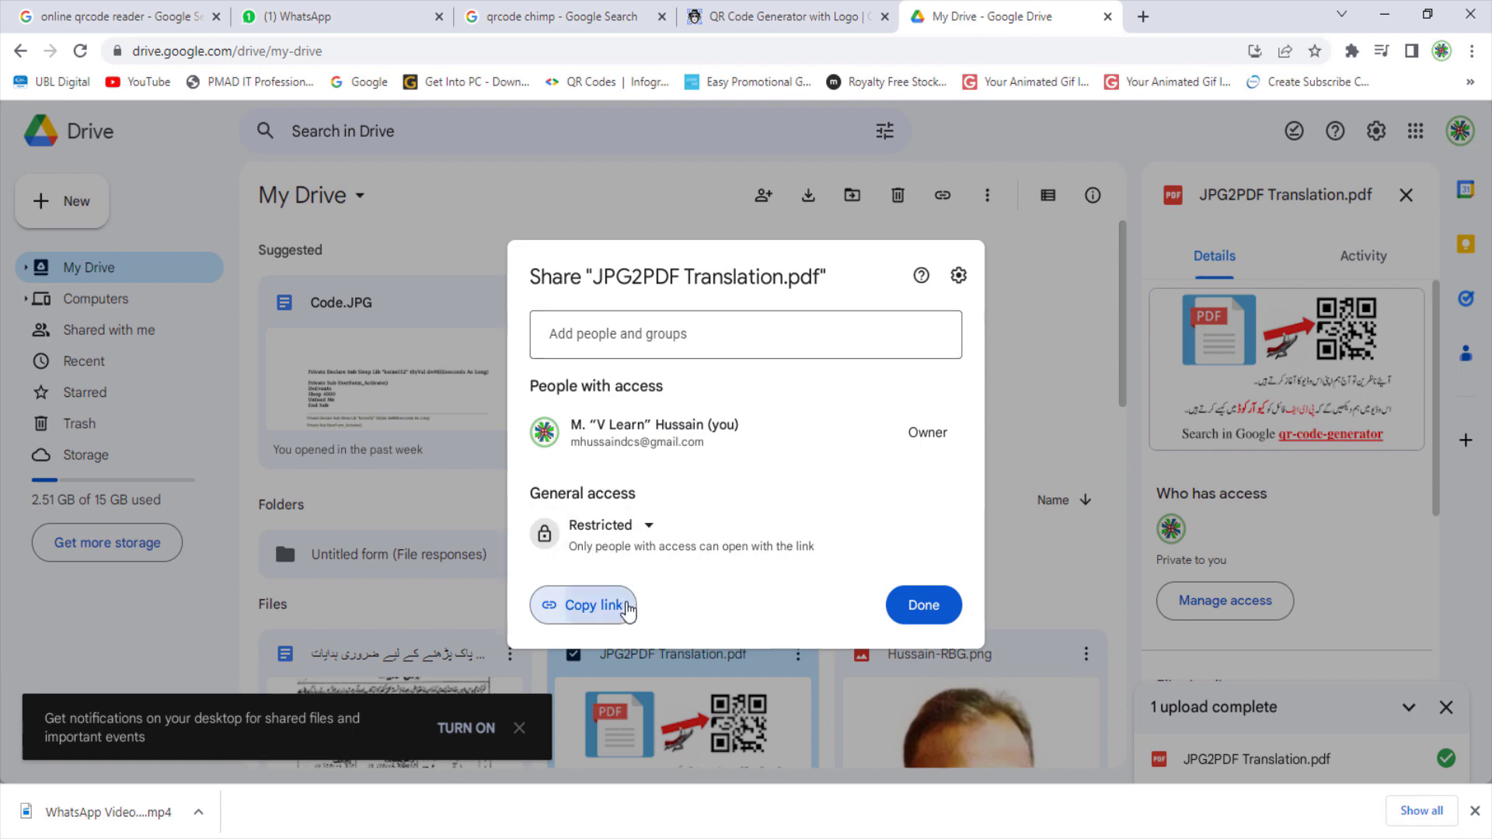
Step: Paste the Drive link as the URL in QR Code Chimp and save the QR code with campaign name myPDFfile
{"action": "left_click", "coordinate": [820, 29]}
{"action": "key", "text": "ctrl+v"}
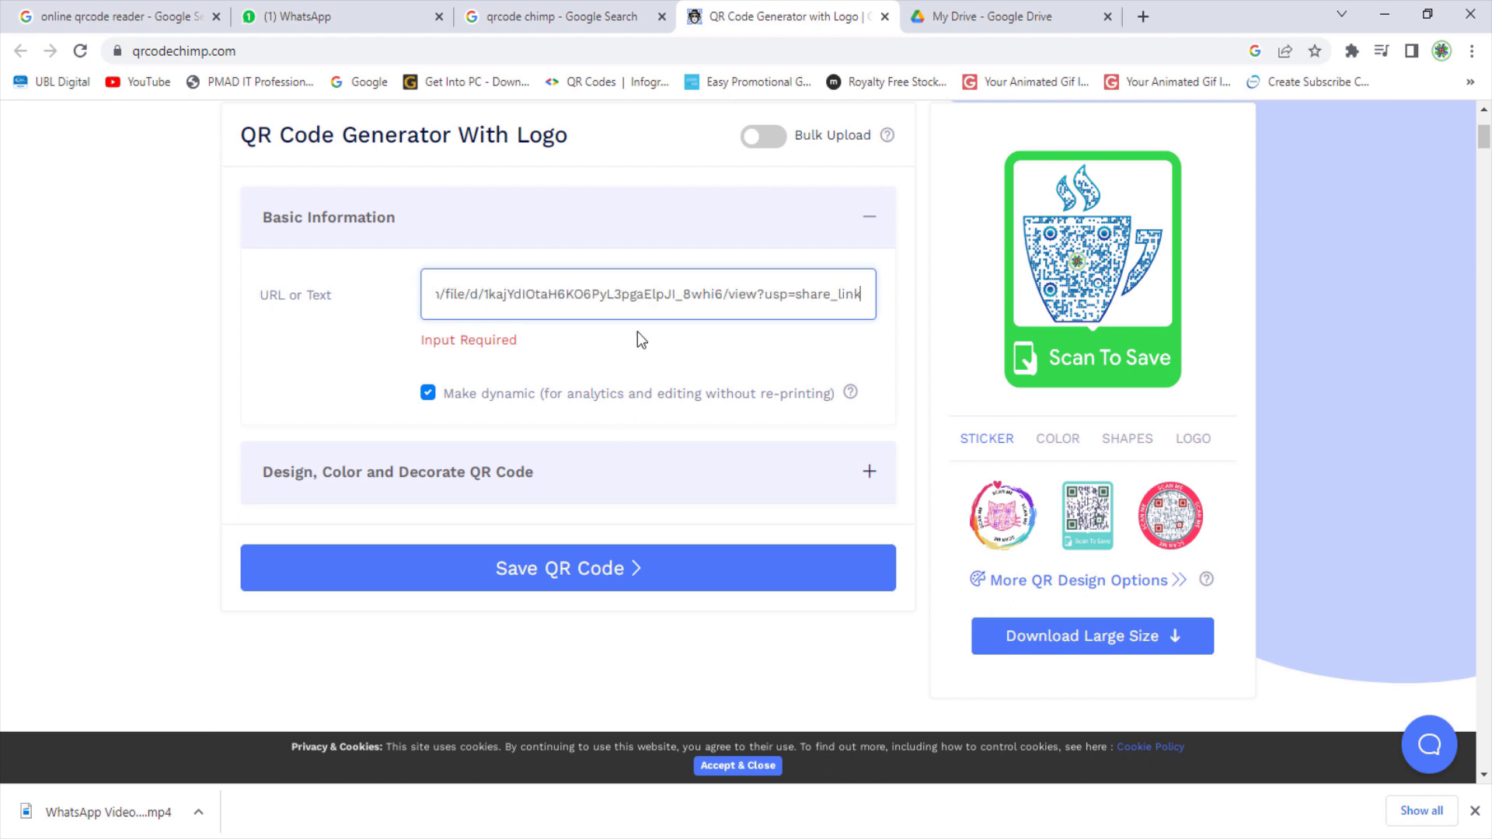
{"action": "left_click", "coordinate": [614, 573]}
{"action": "left_click", "coordinate": [767, 408]}
{"action": "type", "text": "myPDFfile"}
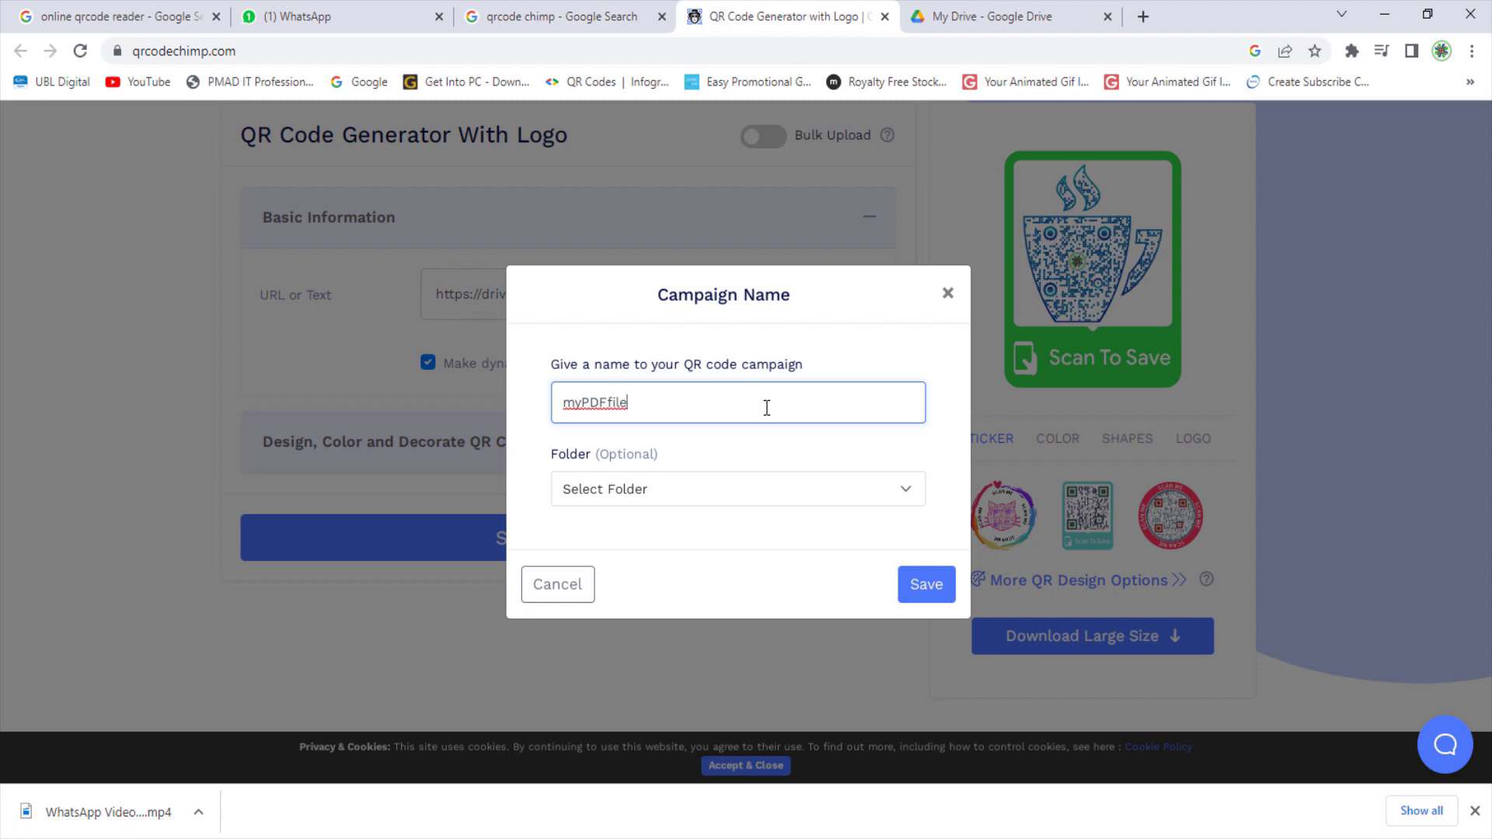
{"action": "left_click", "coordinate": [943, 583]}
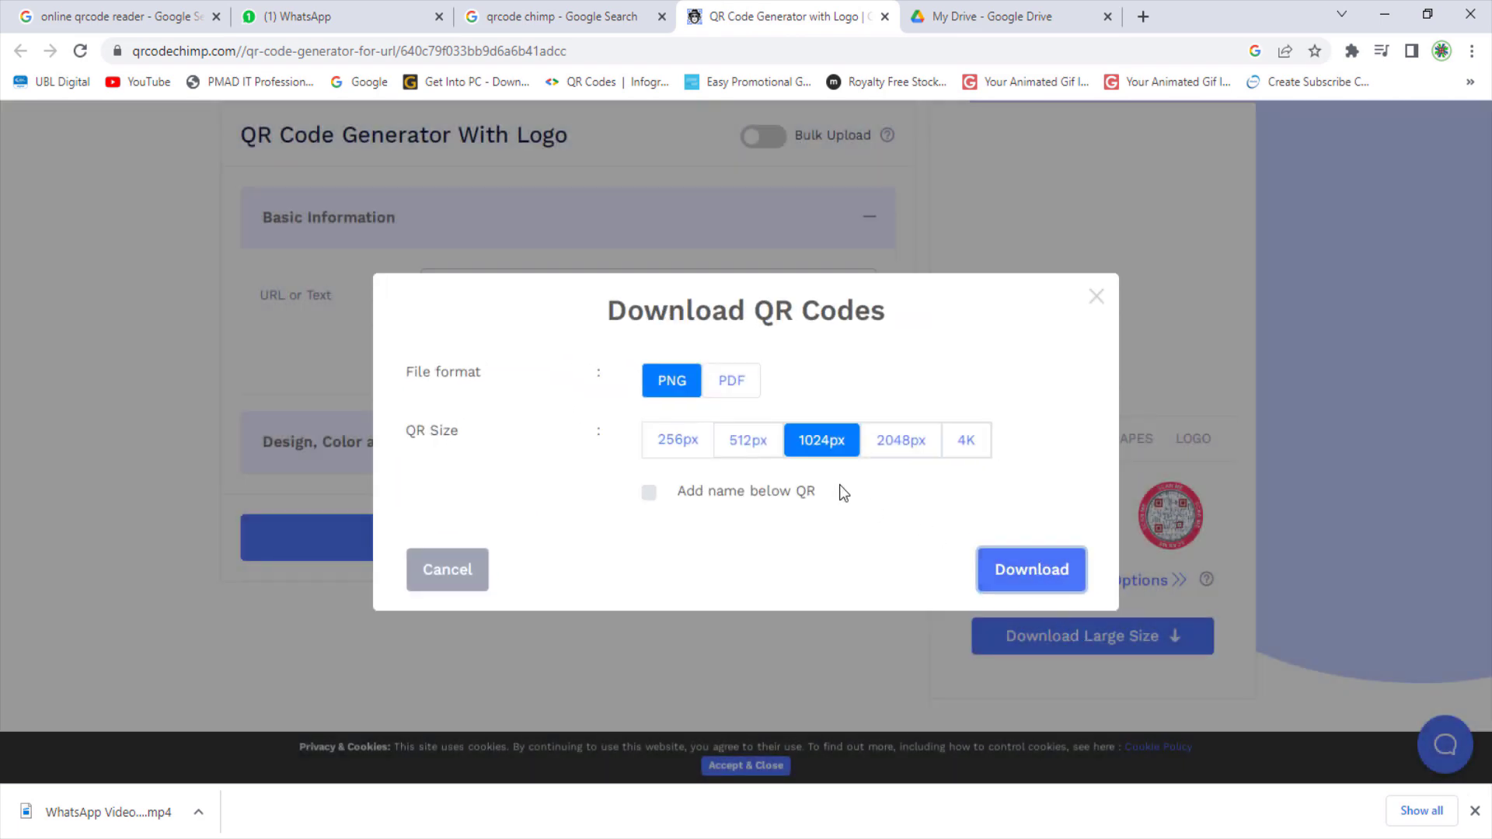
Step: Download the QR code as a PNG at 512px and open the downloaded image
{"action": "left_click", "coordinate": [737, 452]}
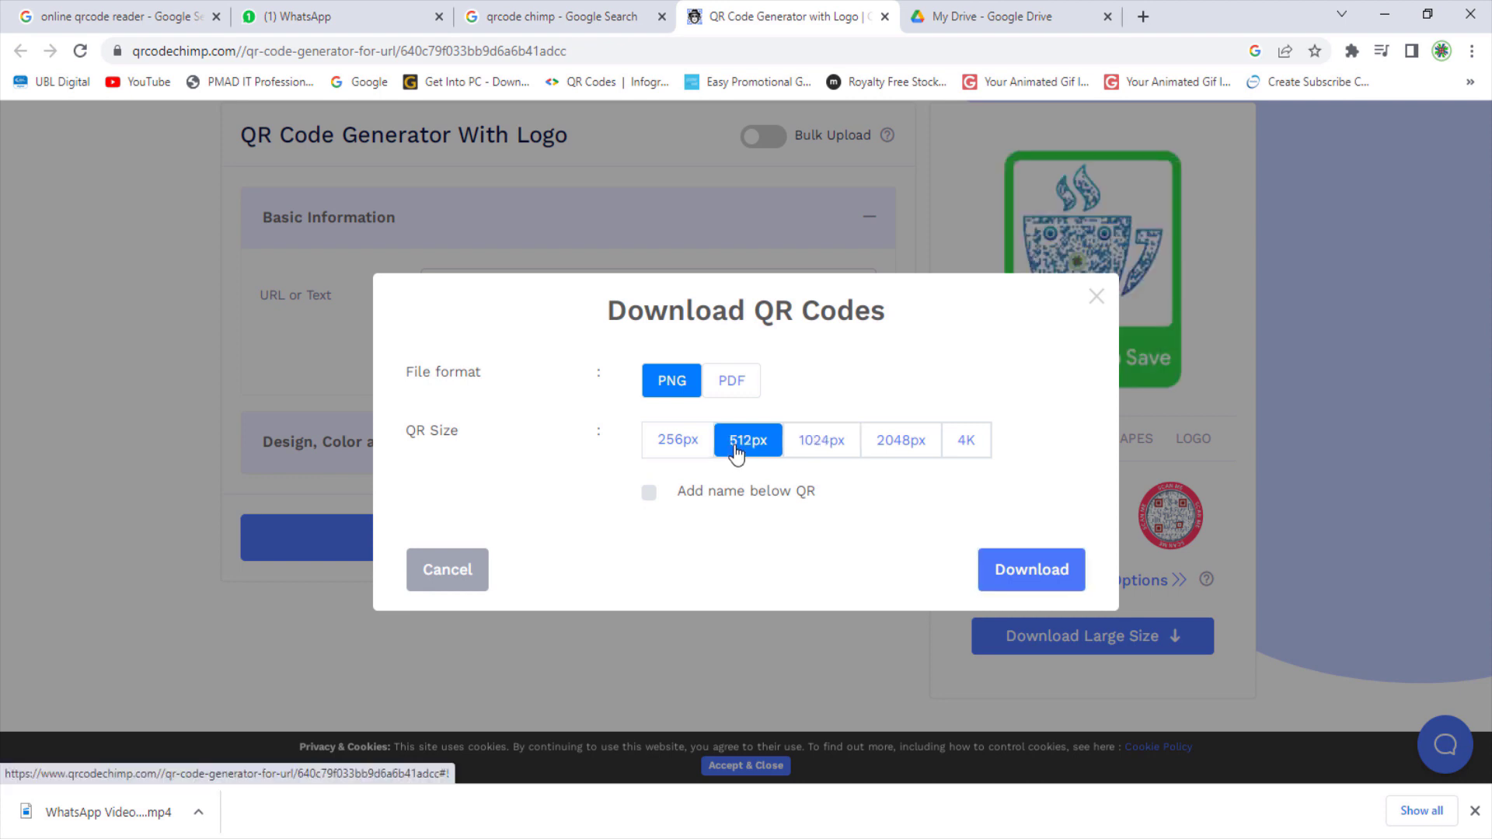
{"action": "left_click", "coordinate": [697, 449]}
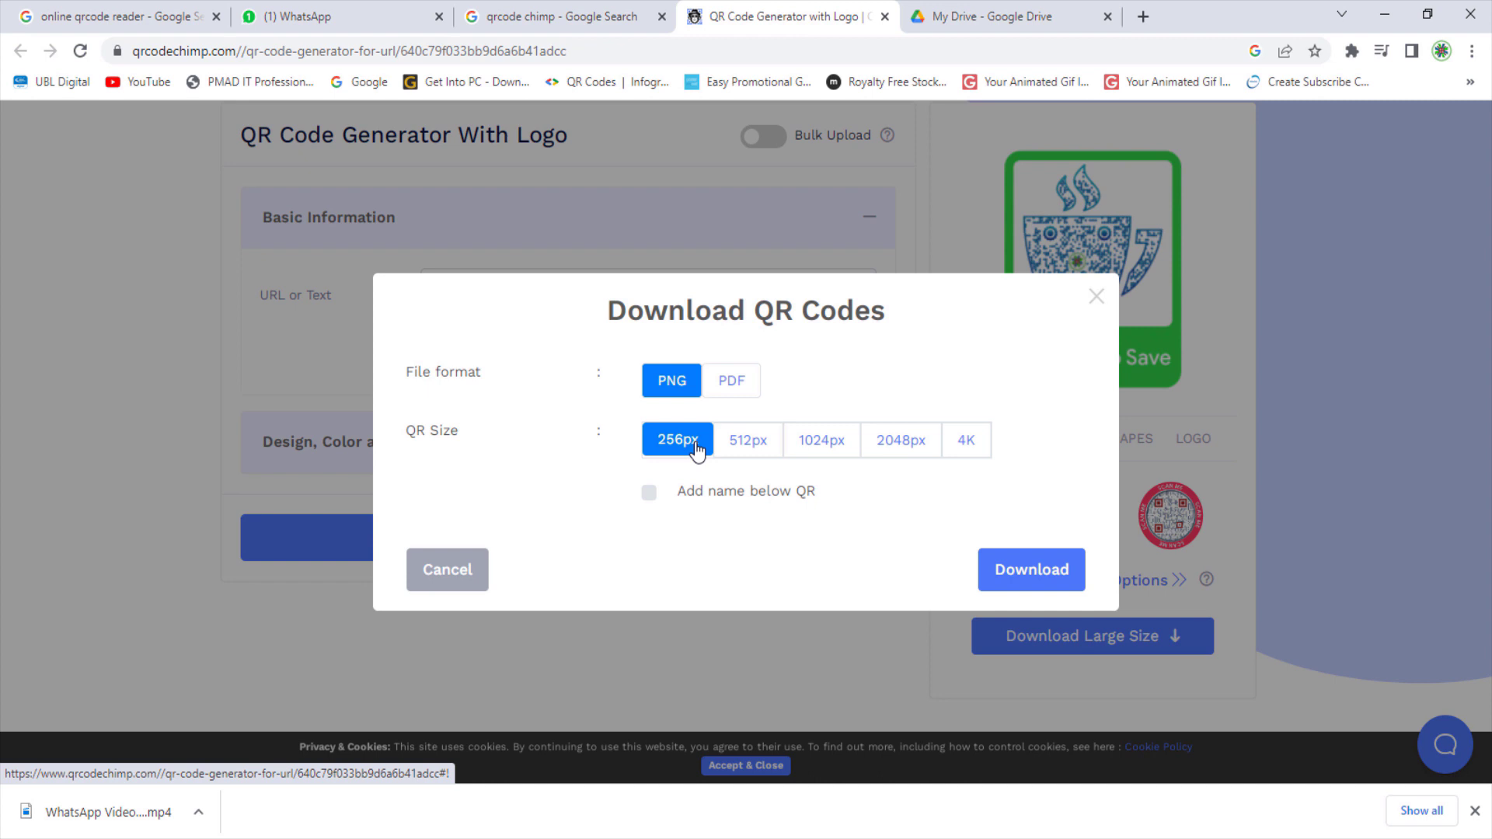
{"action": "left_click", "coordinate": [736, 450]}
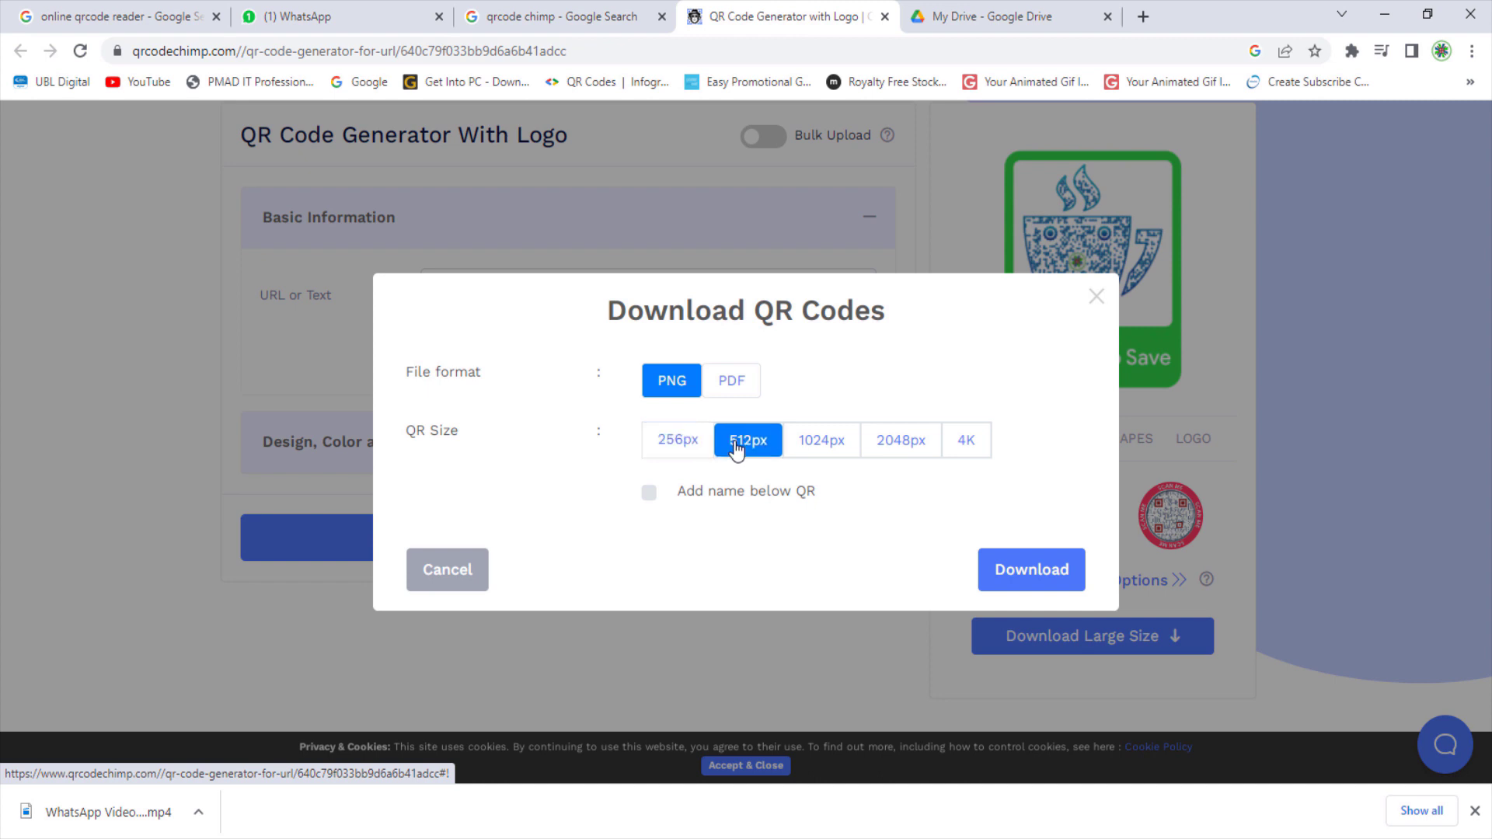
{"action": "left_click", "coordinate": [1058, 567]}
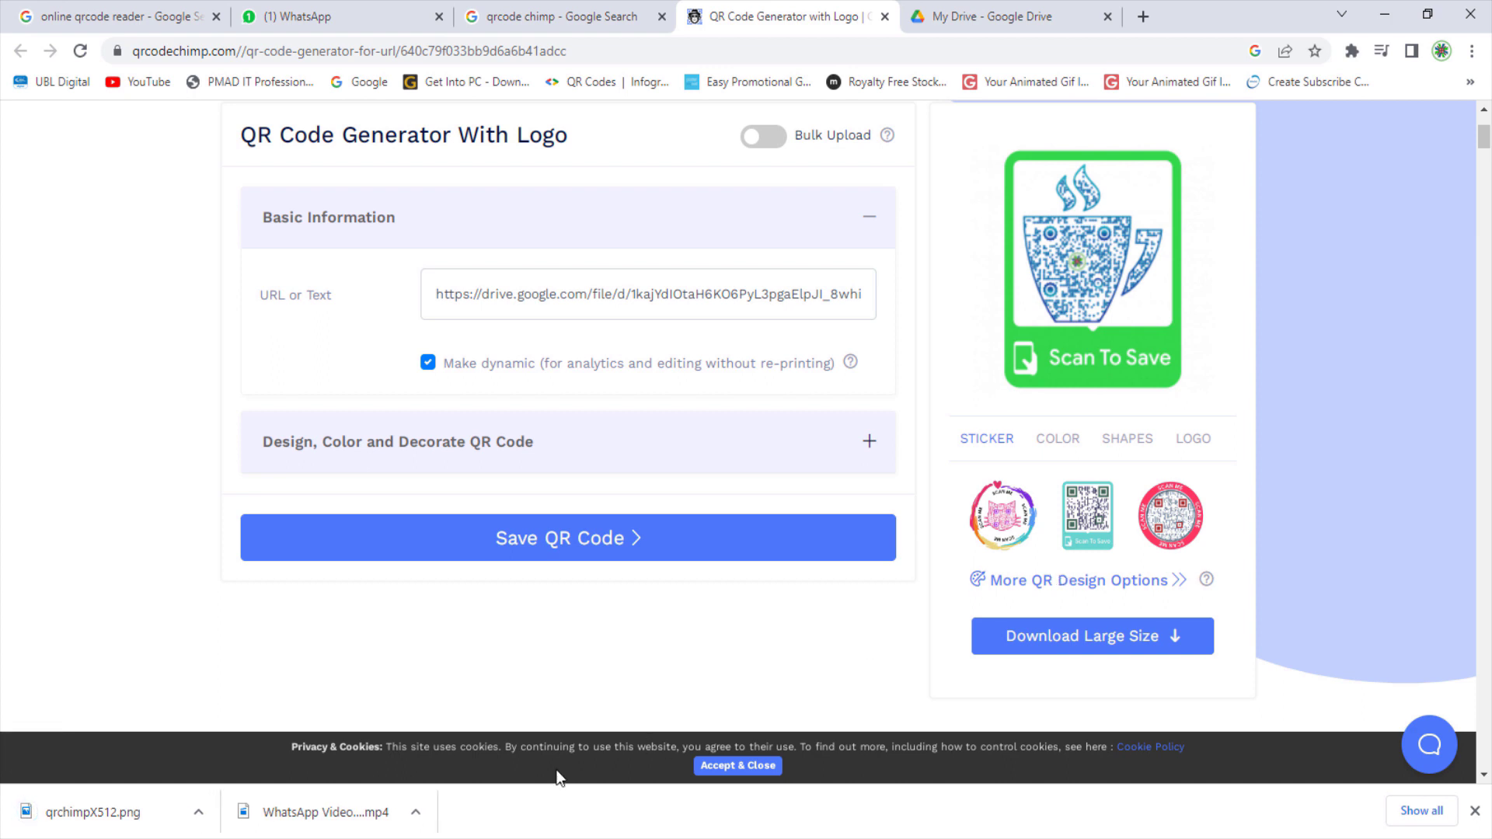
{"action": "left_click", "coordinate": [200, 814]}
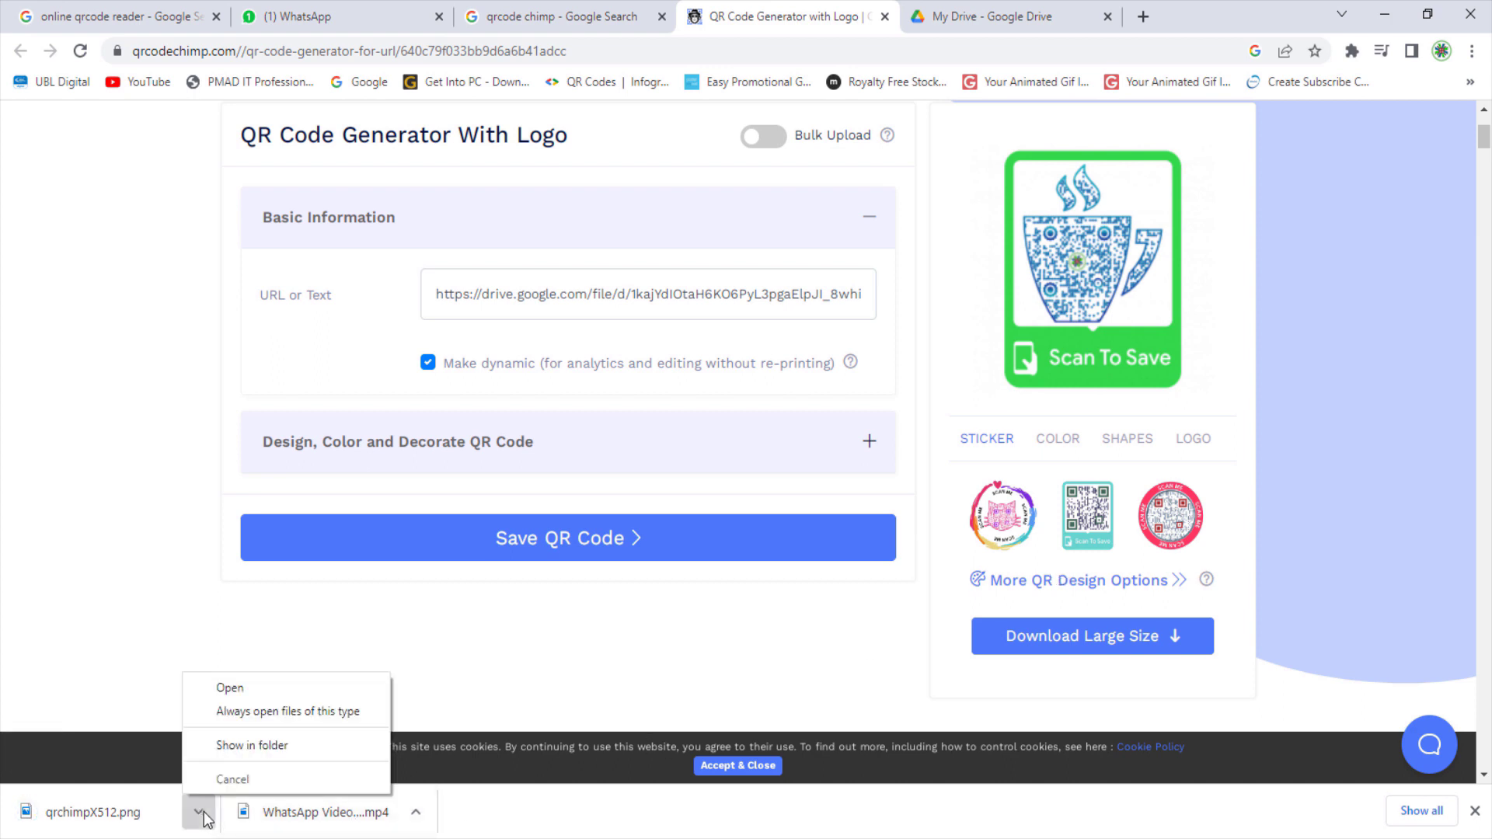
{"action": "left_click", "coordinate": [299, 689]}
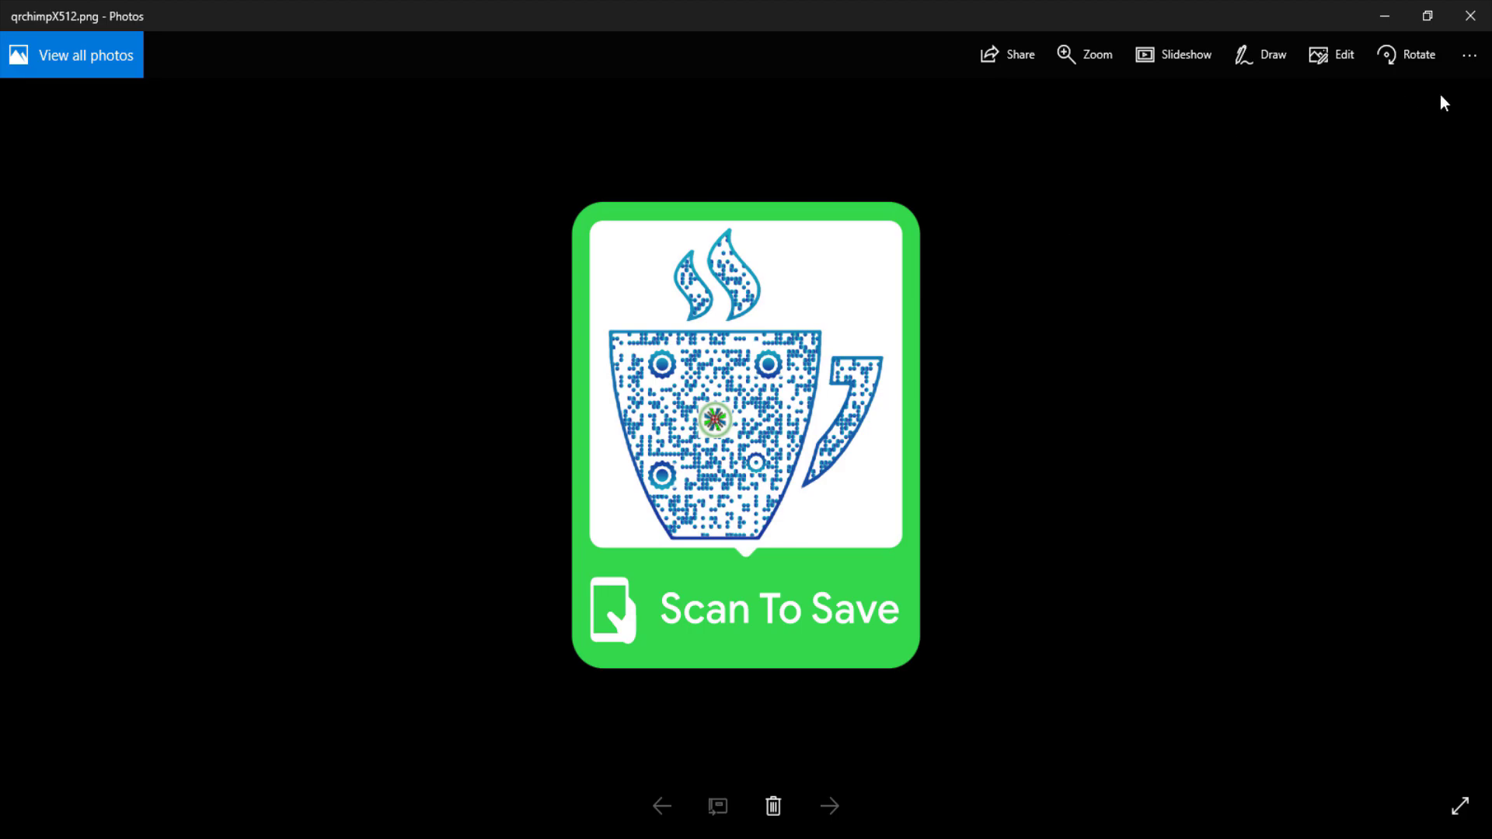
Step: Return to the "online qrcode reader" Google results and open the Aspose Read QR Code Barcode Online result in a new tab
{"action": "left_click", "coordinate": [1382, 17]}
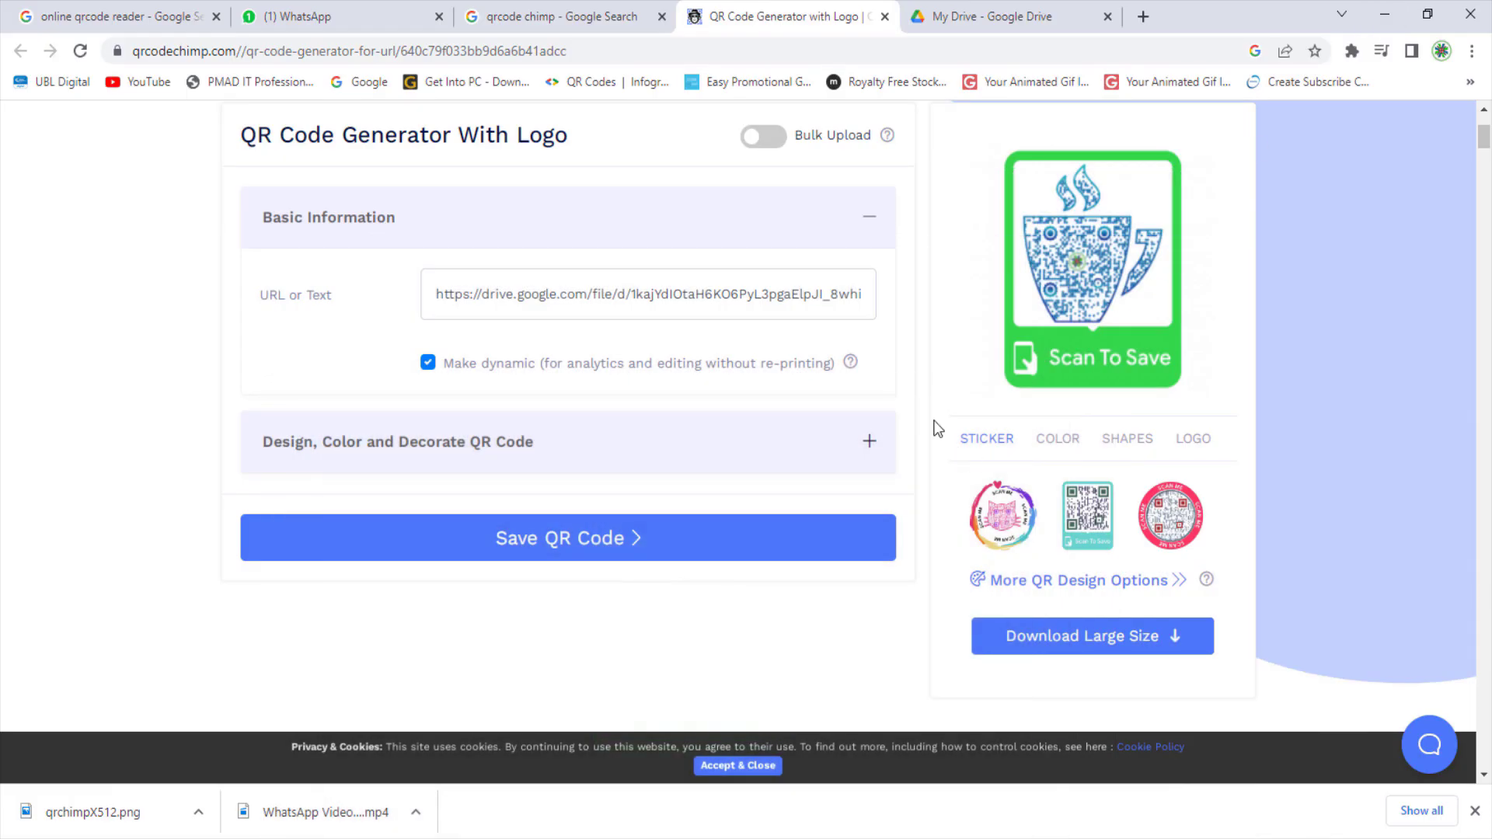
{"action": "left_click", "coordinate": [155, 17]}
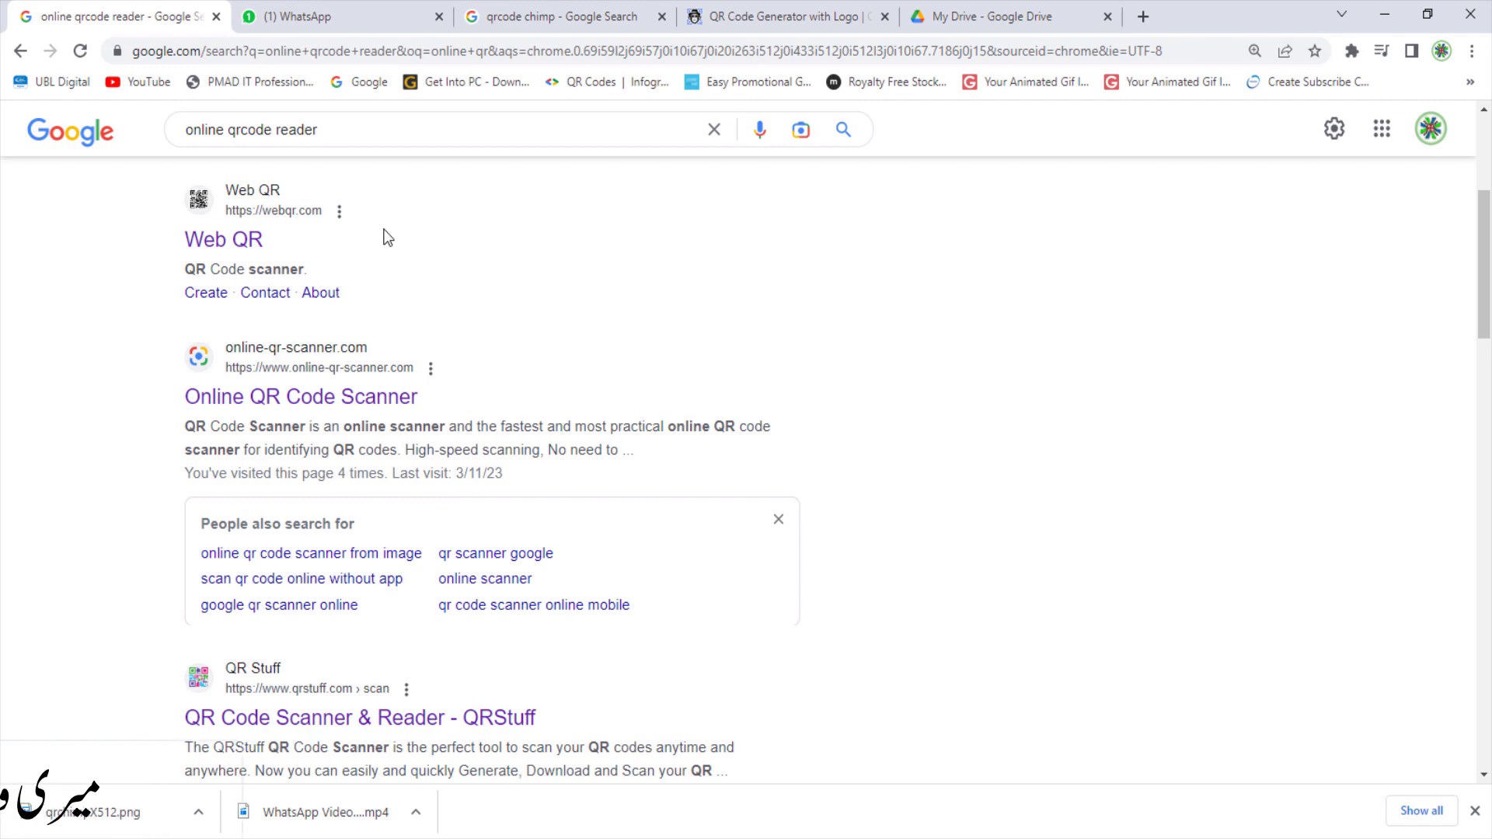
{"action": "scroll", "coordinate": [383, 233], "scroll_direction": "down", "scroll_amount": 2}
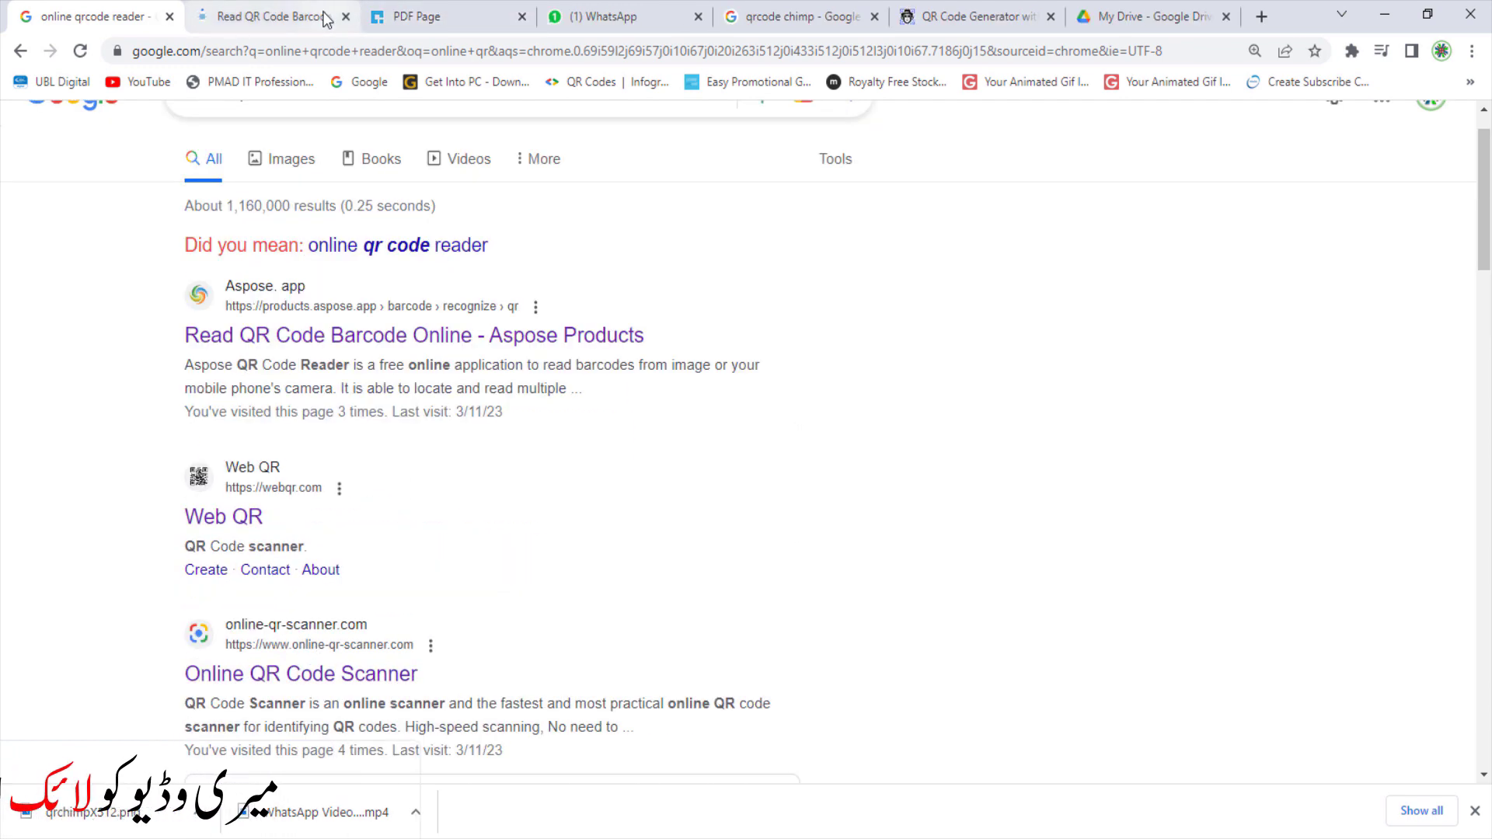
{"action": "left_click", "coordinate": [325, 20]}
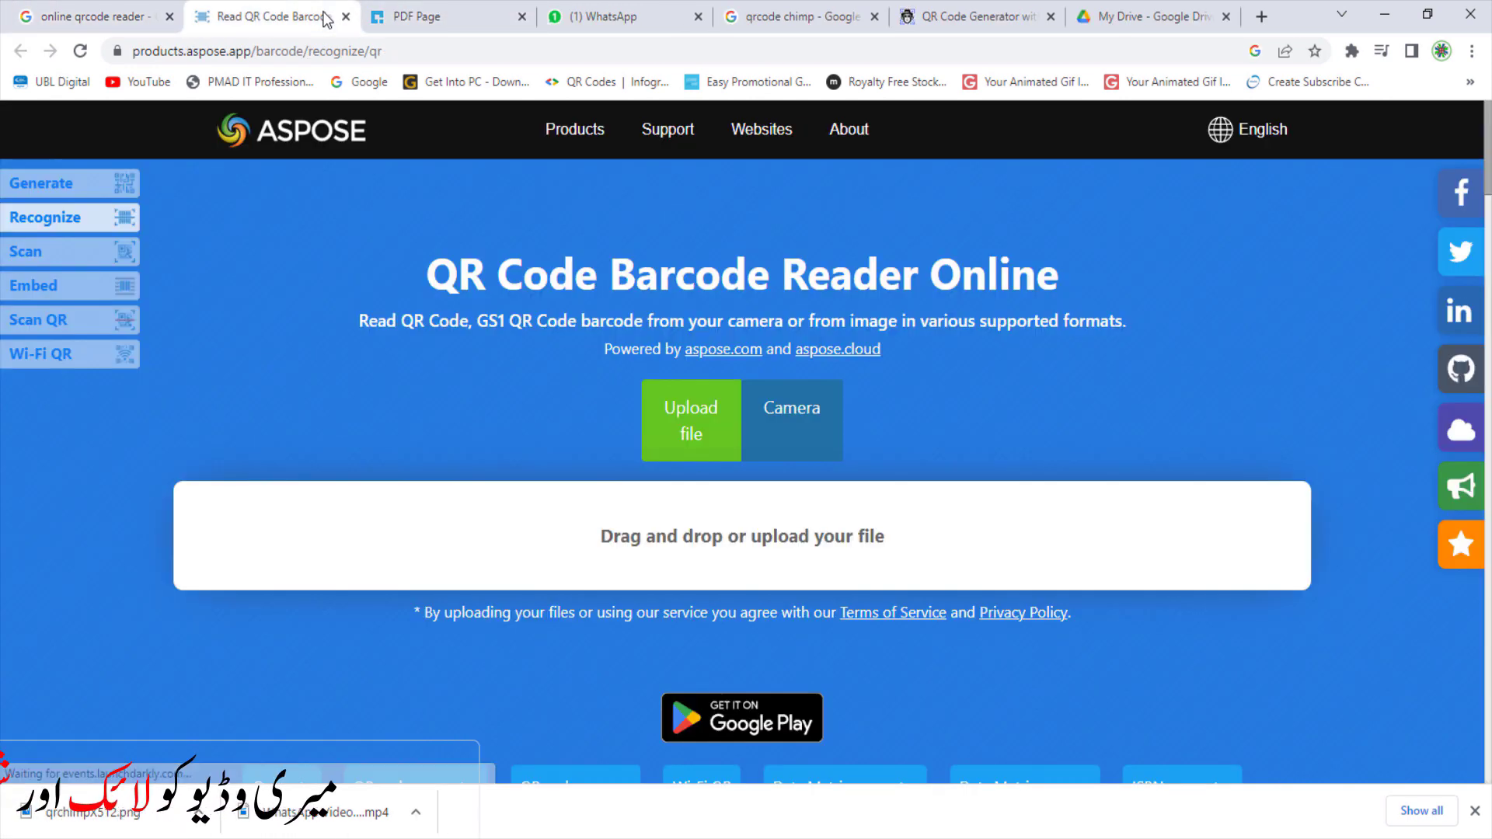
Step: Upload qrchimpX512 from Downloads to the Aspose QR code reader and copy the decoded link
{"action": "left_click", "coordinate": [690, 414]}
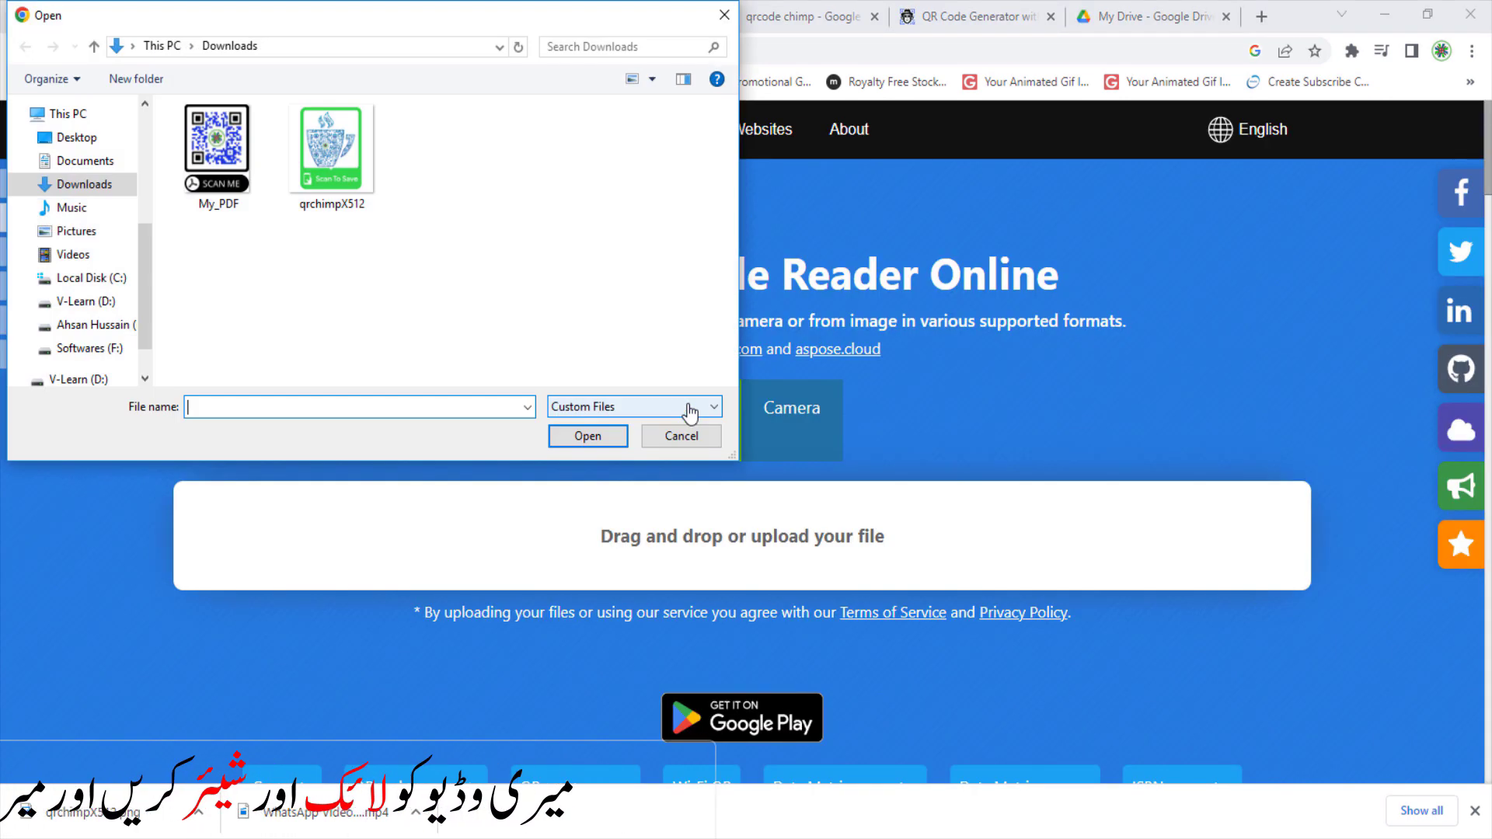
{"action": "double_click", "coordinate": [349, 171]}
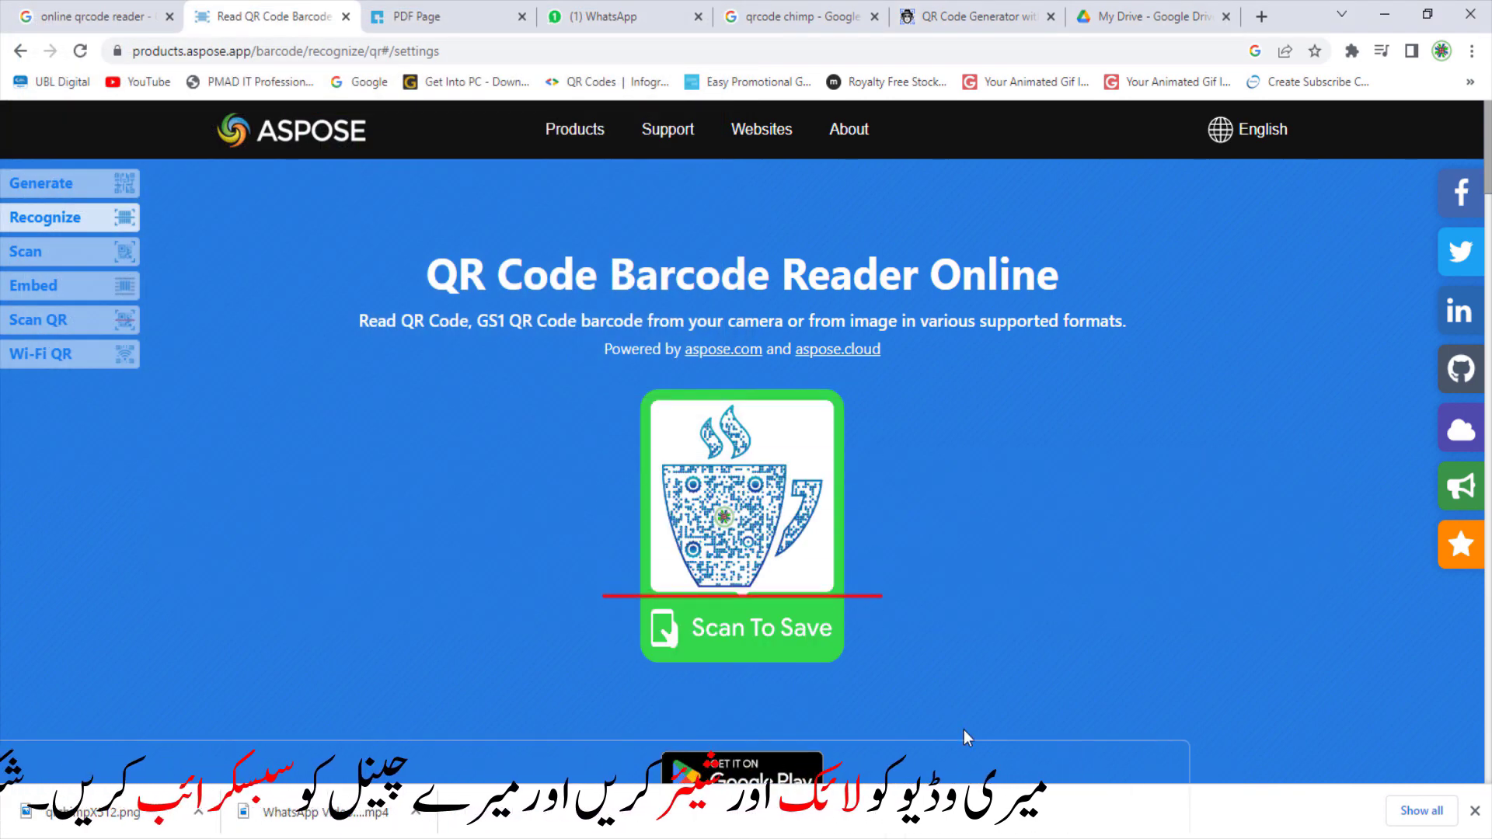
{"action": "scroll", "coordinate": [964, 730], "scroll_direction": "down", "scroll_amount": 1}
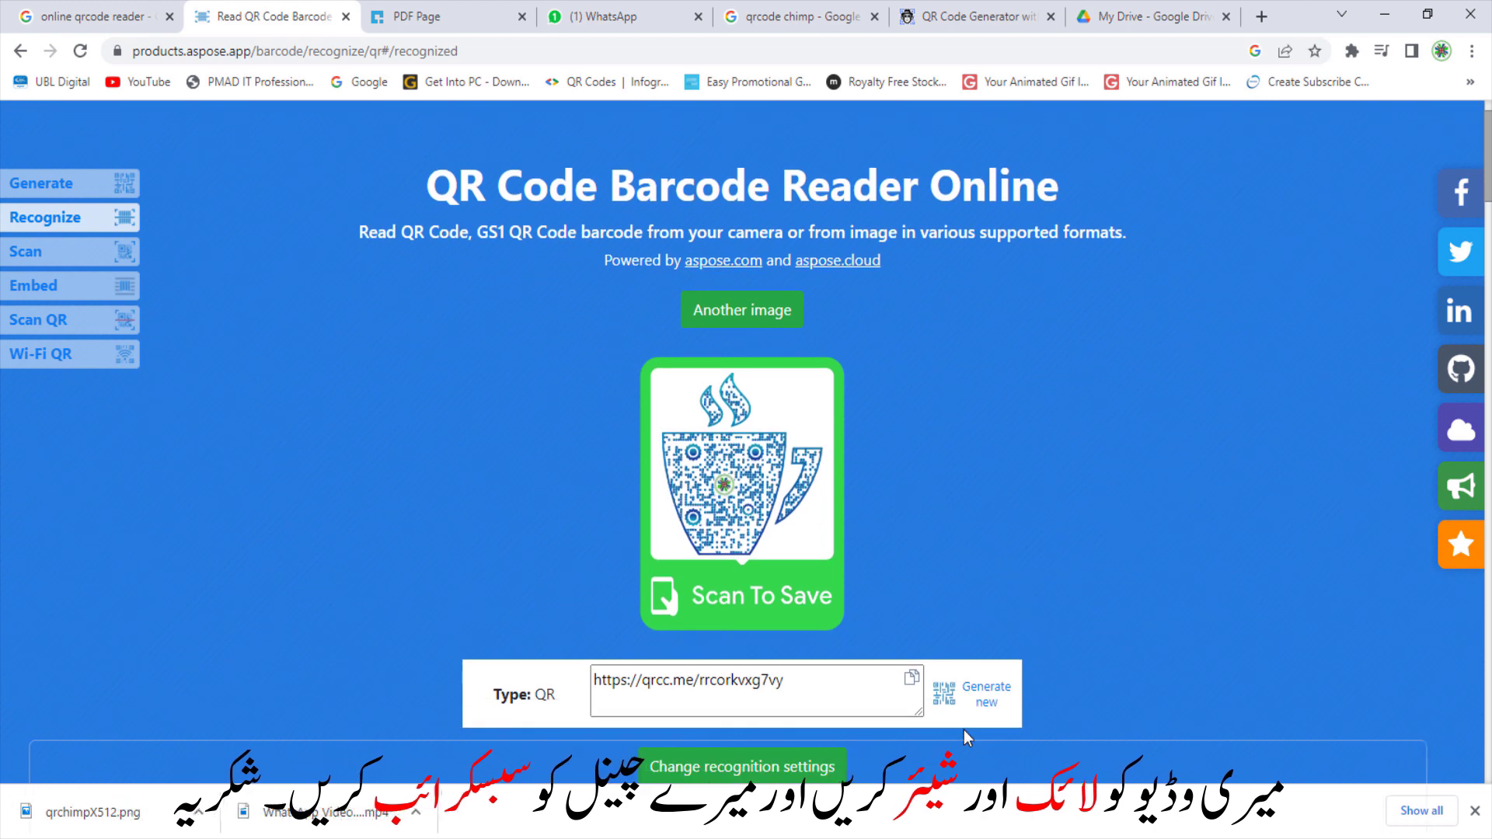
{"action": "left_click", "coordinate": [910, 683]}
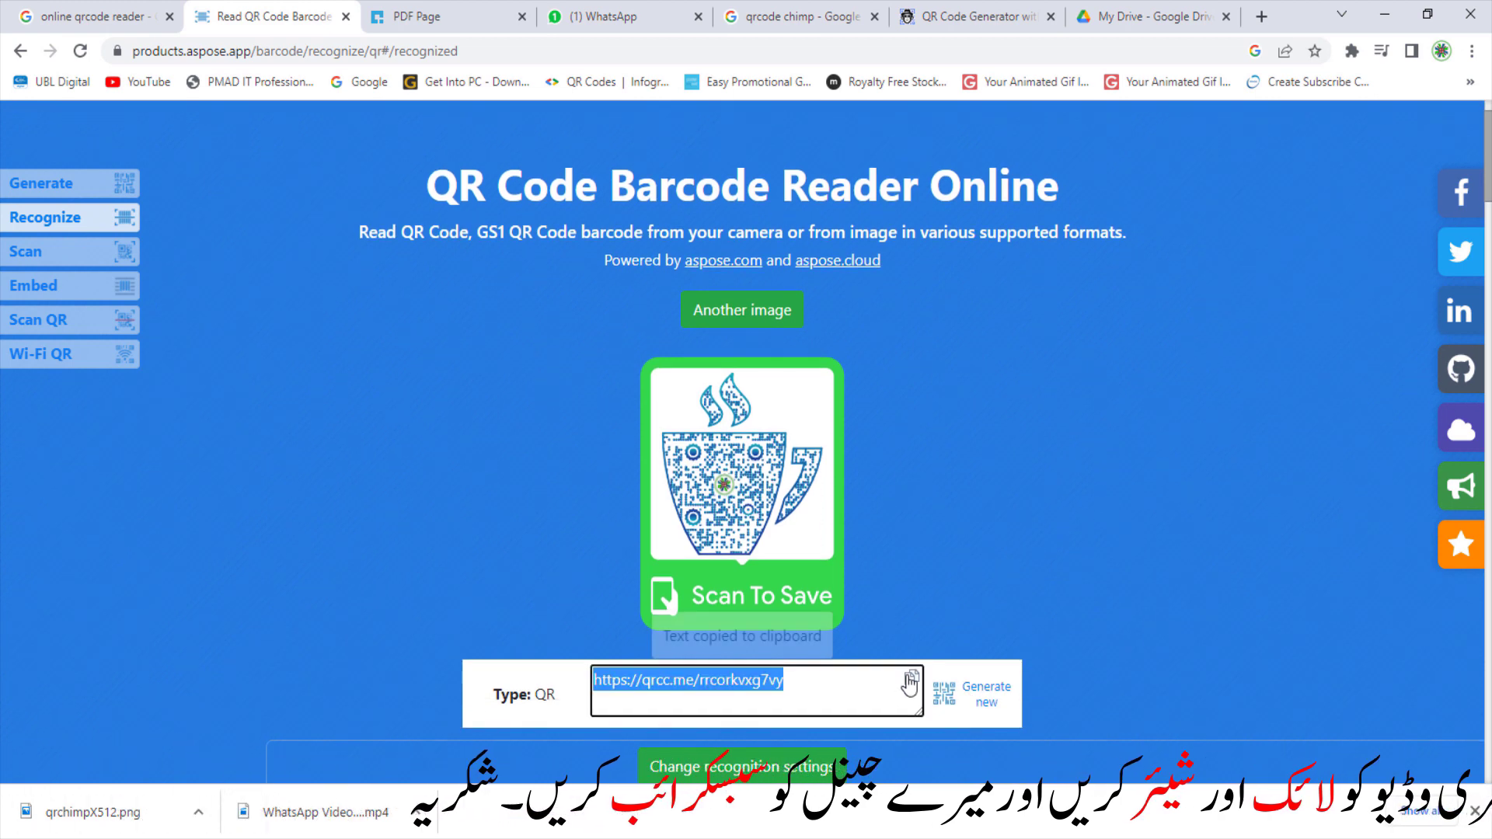
{"action": "left_click", "coordinate": [914, 683]}
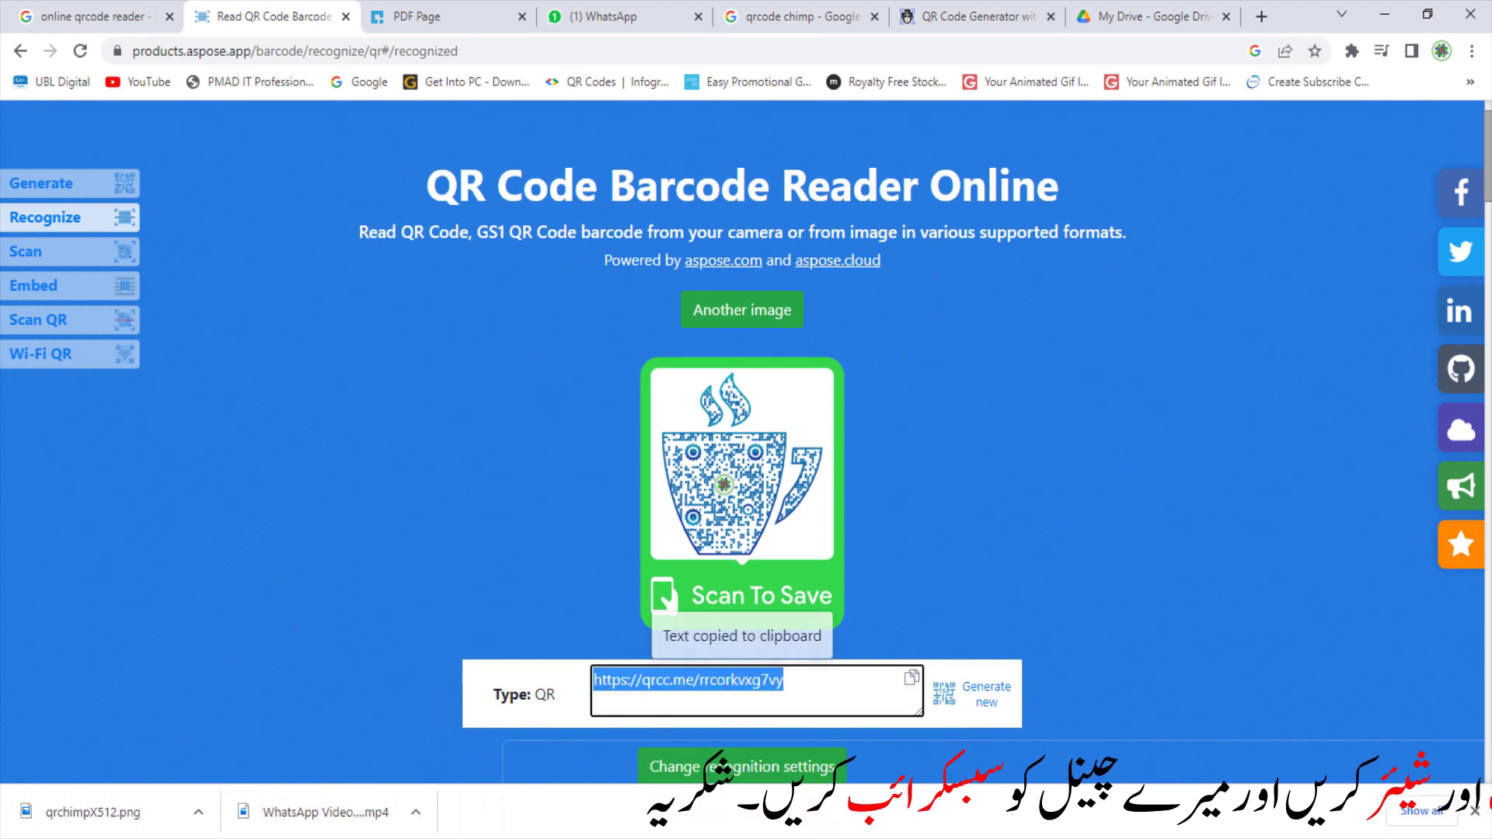
Step: Open the copied QR code link in a new browser tab and look through the PDF it leads to
{"action": "left_click", "coordinate": [1262, 16]}
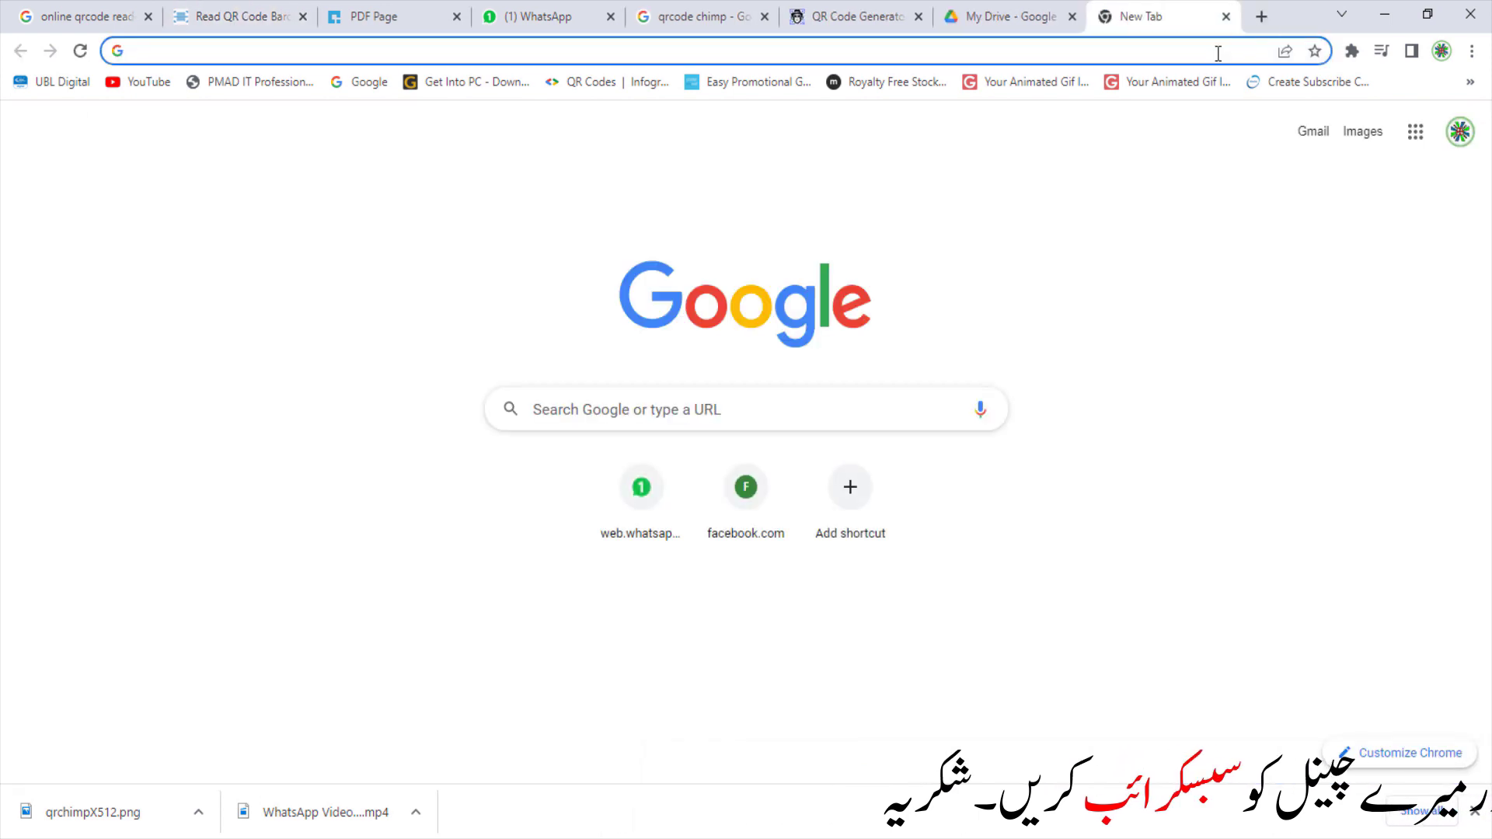
{"action": "left_click", "coordinate": [1225, 45]}
{"action": "key", "text": "ctrl+v"}
{"action": "key", "text": "Return"}
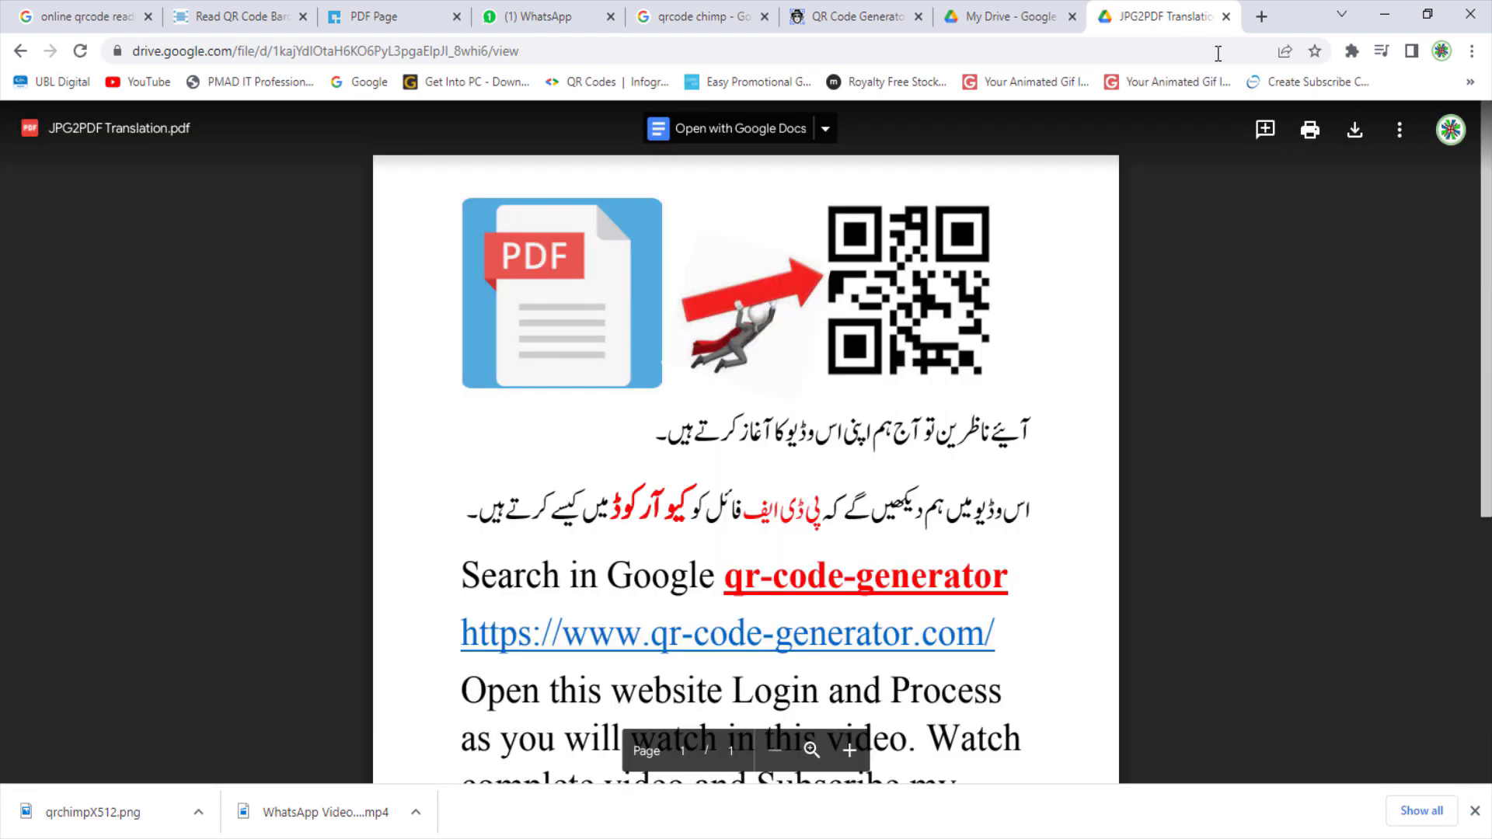
{"action": "scroll", "coordinate": [1062, 267], "scroll_direction": "down", "scroll_amount": 2}
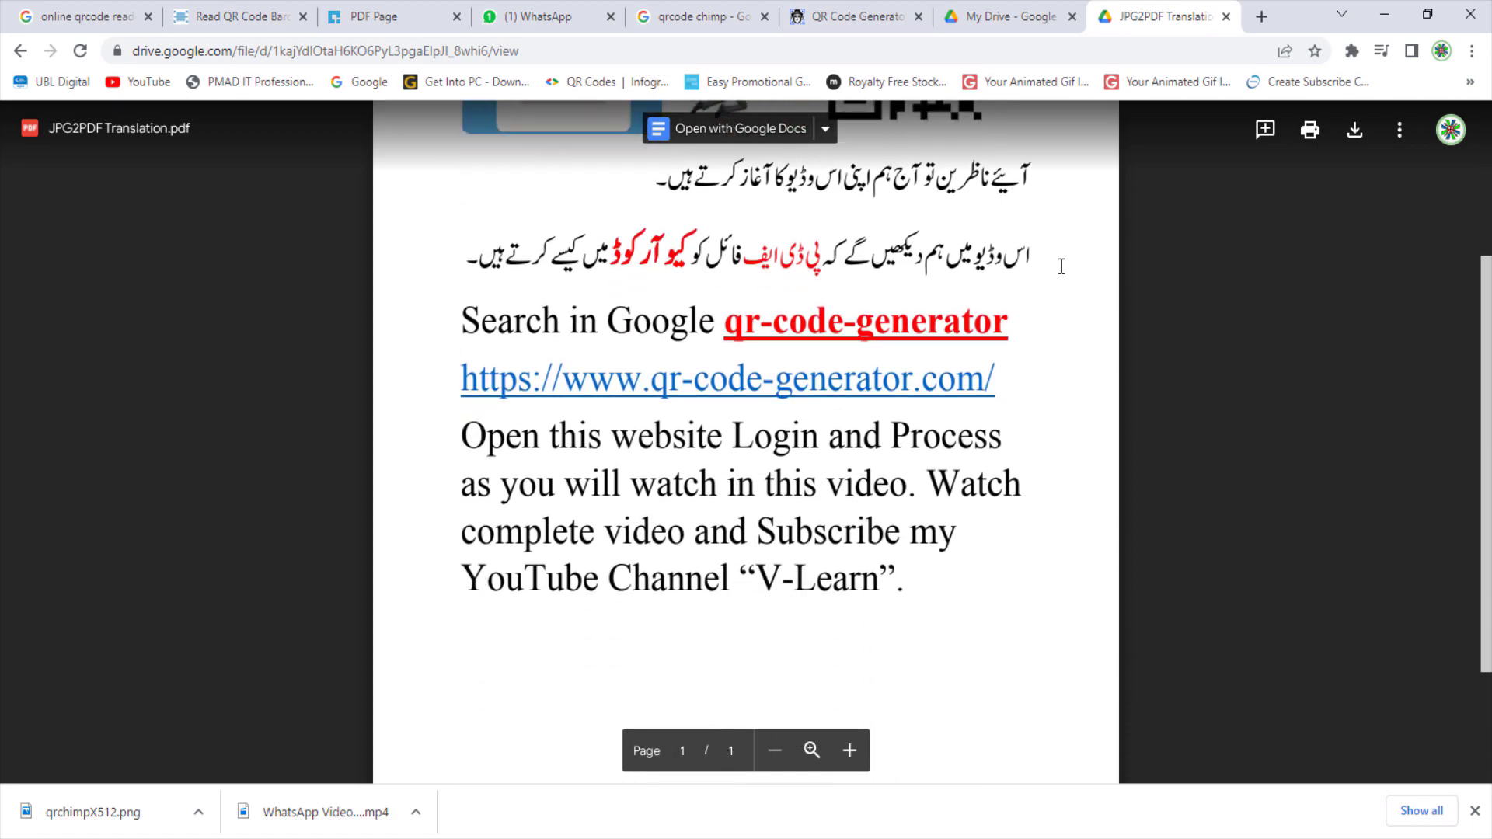
{"action": "scroll", "coordinate": [1062, 267], "scroll_direction": "up", "scroll_amount": 2}
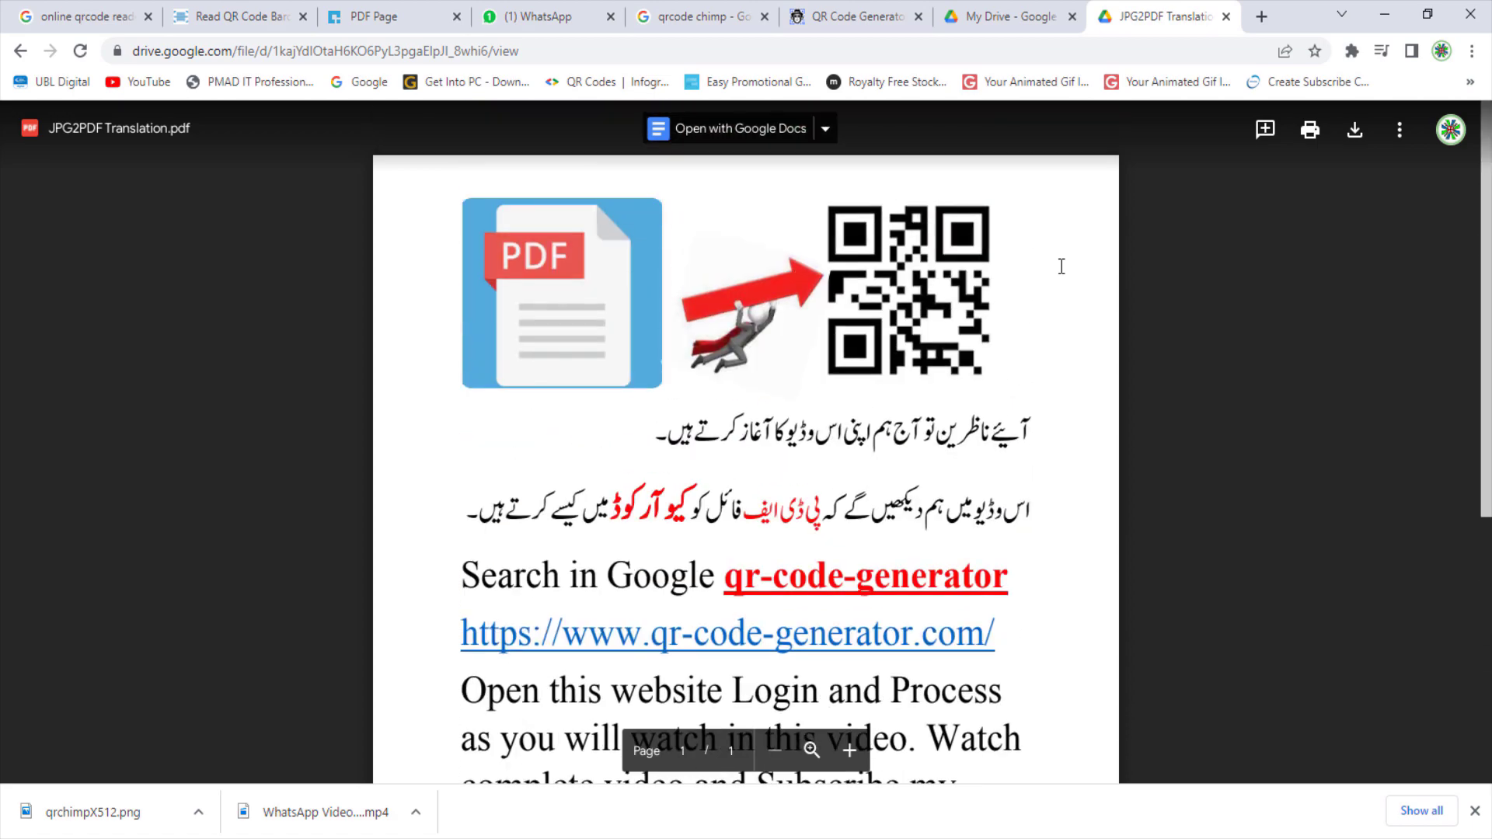